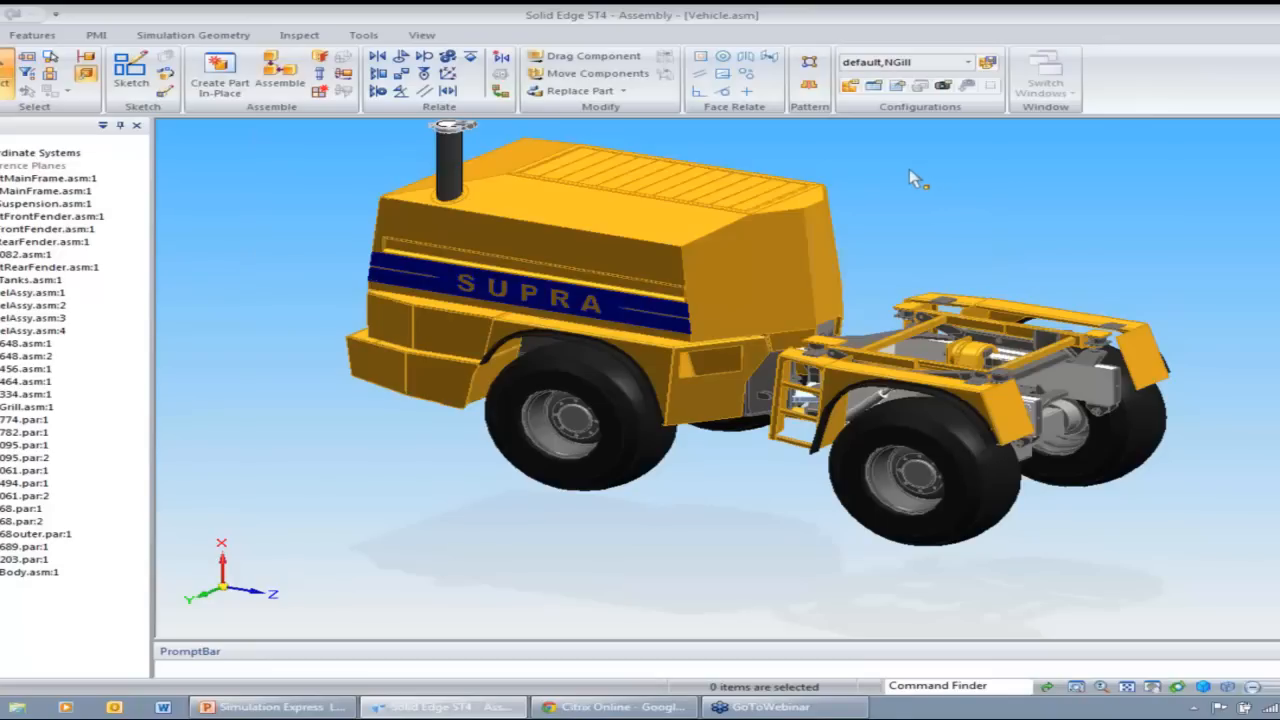
- Display the vehicle assembly in the 3-Hitch Only configuration
scroll(800, 390, "up", 5)
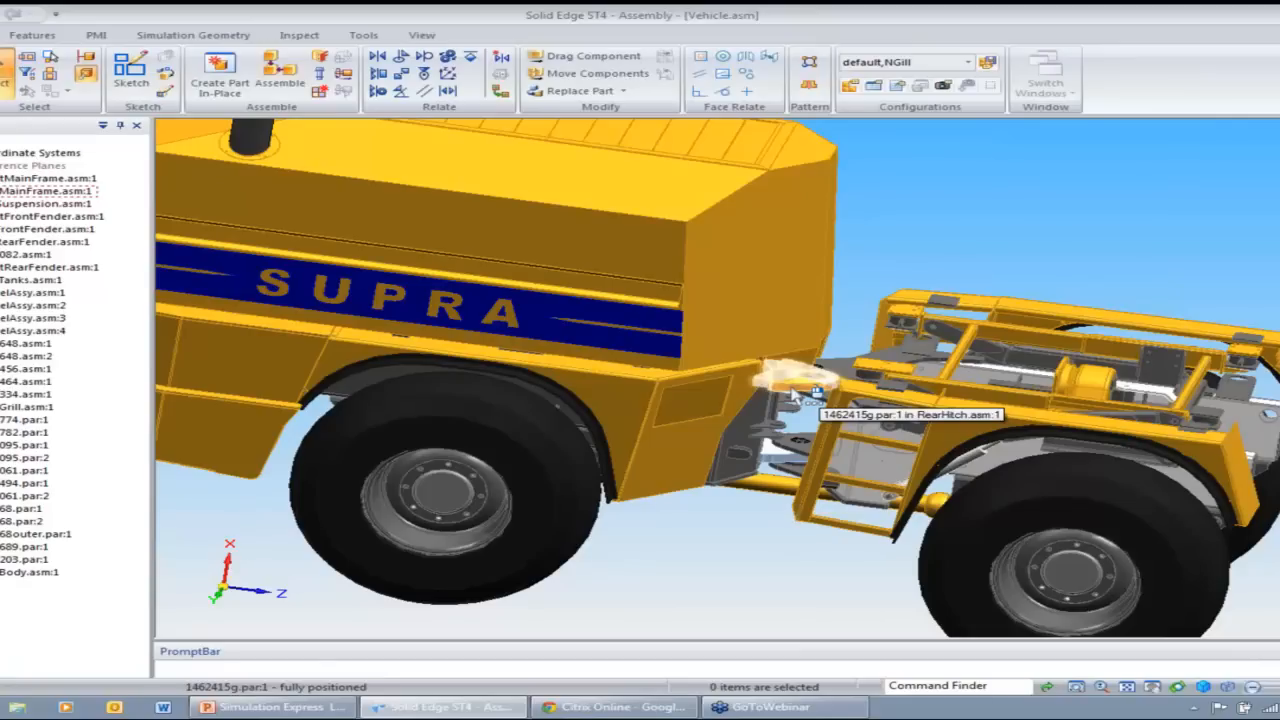
left_click(968, 62)
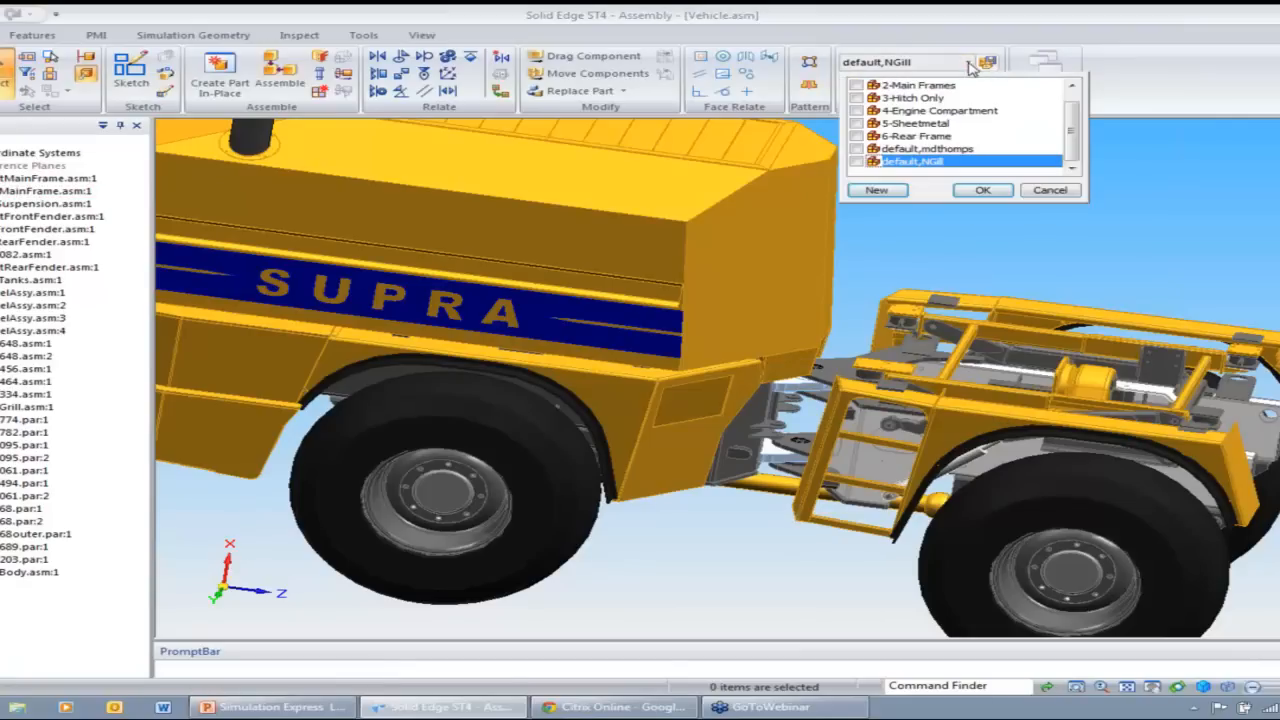
left_click(866, 99)
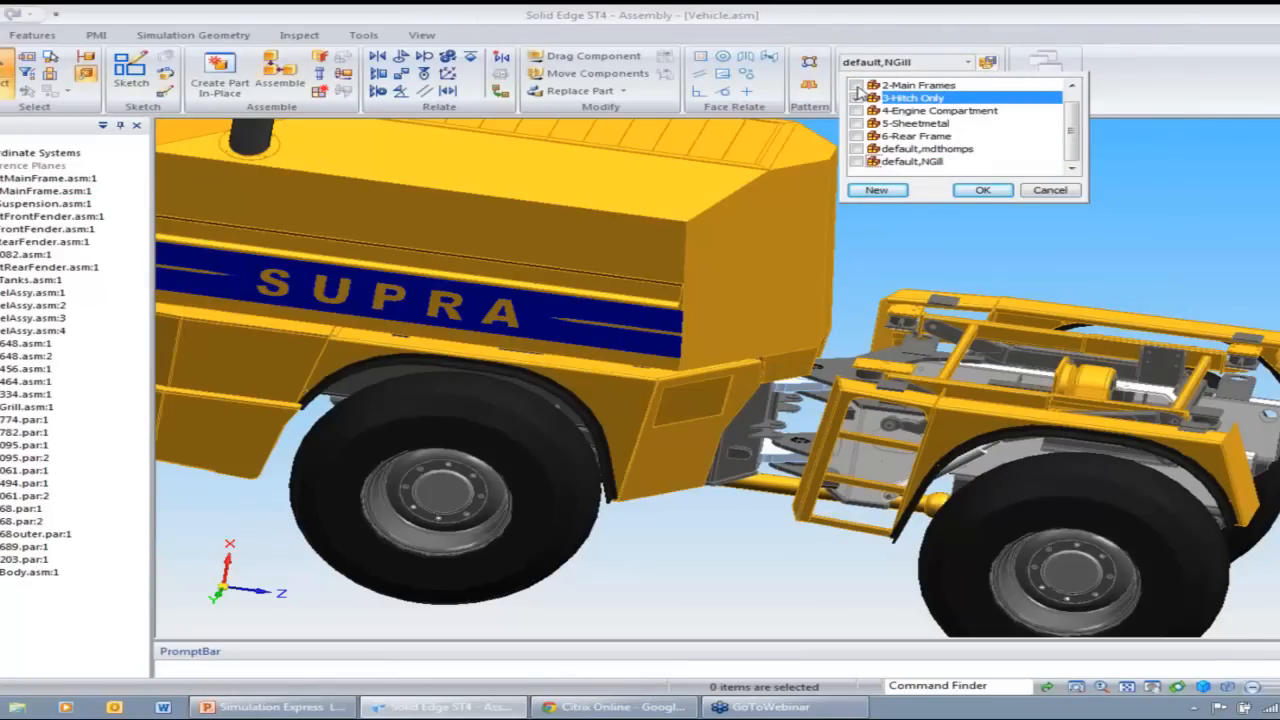
left_click(983, 190)
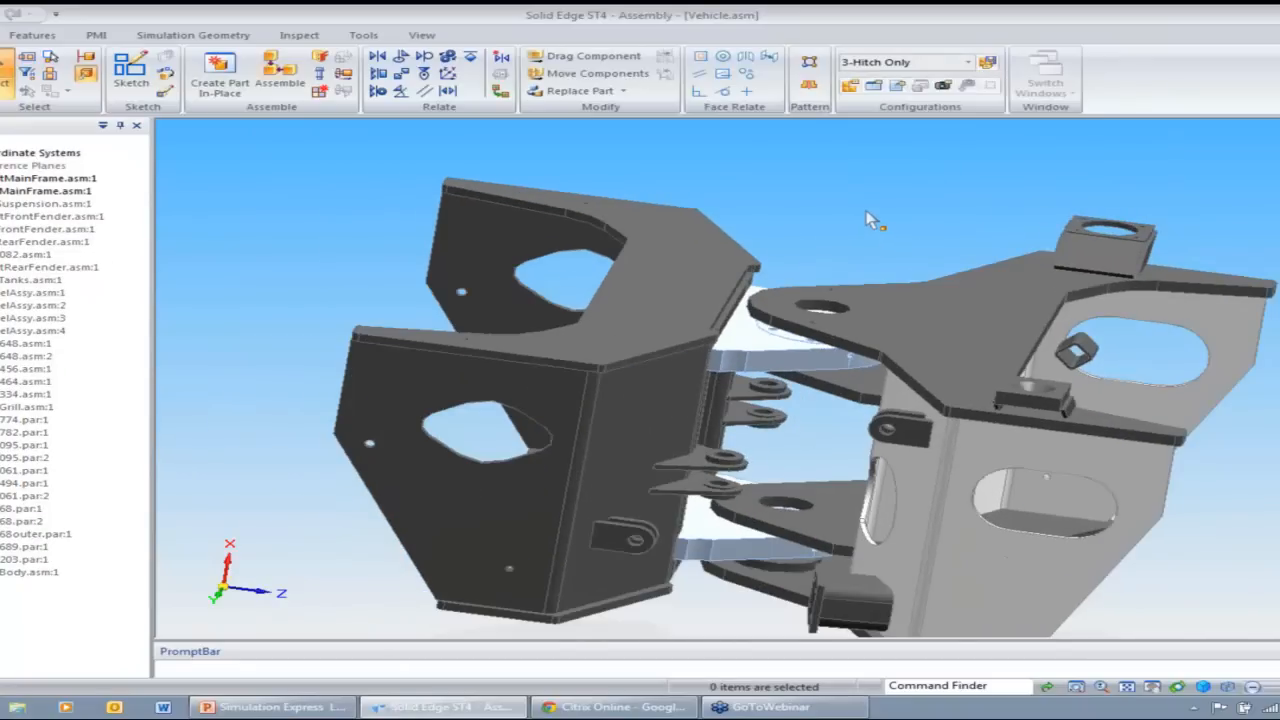
- Open the upper rear hitch plate, 1462415g.par, for editing in place within the vehicle assembly
middle_click_drag(866, 214, 846, 237)
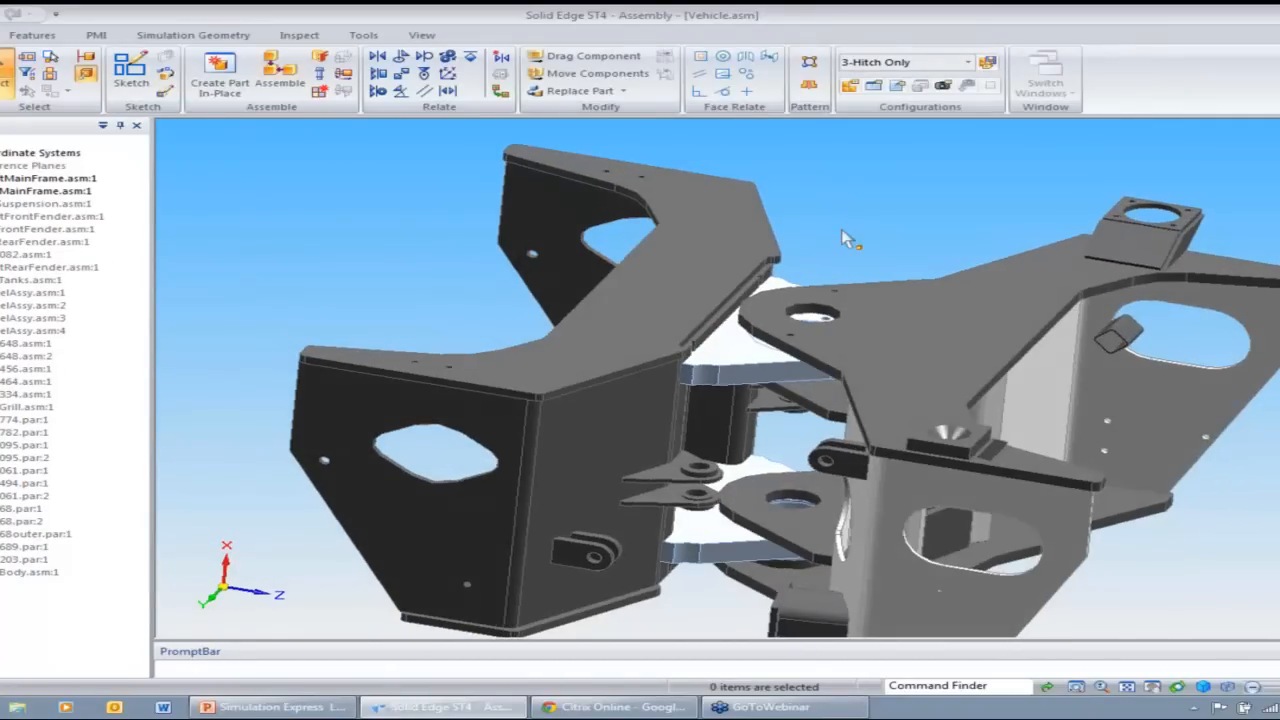
scroll(846, 238, "down", 2)
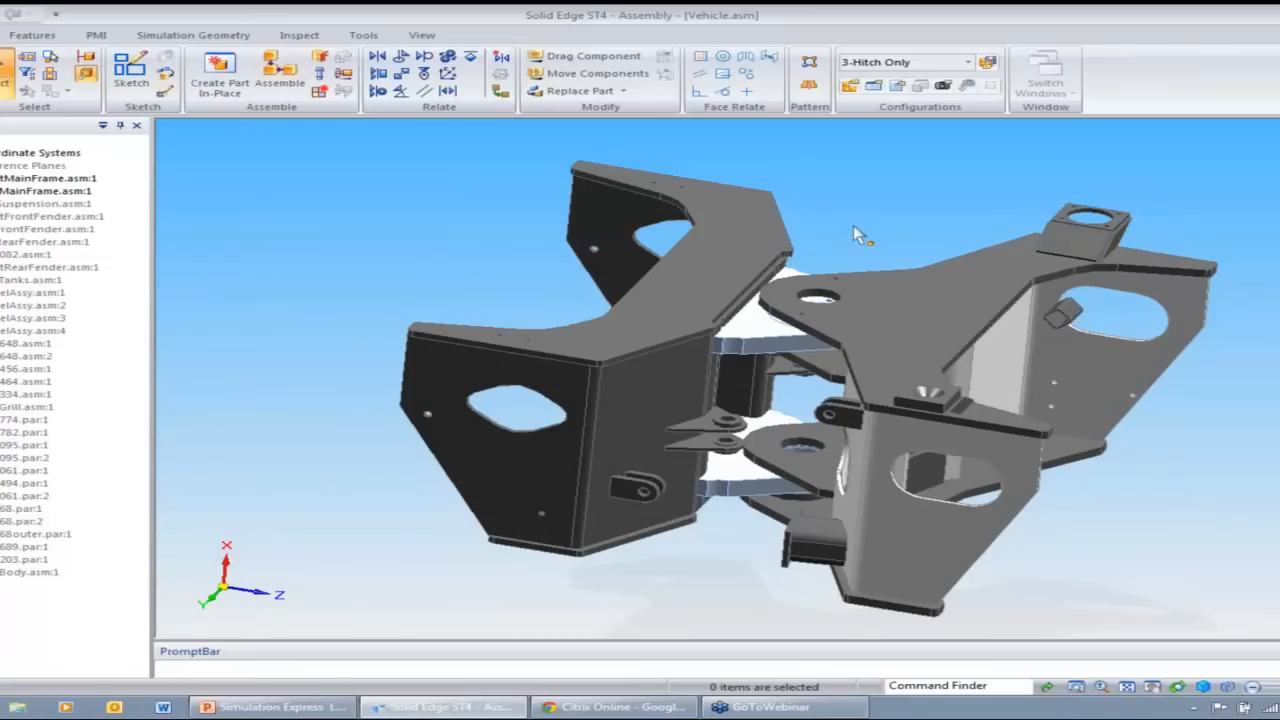
left_click(744, 322)
right_click(912, 207)
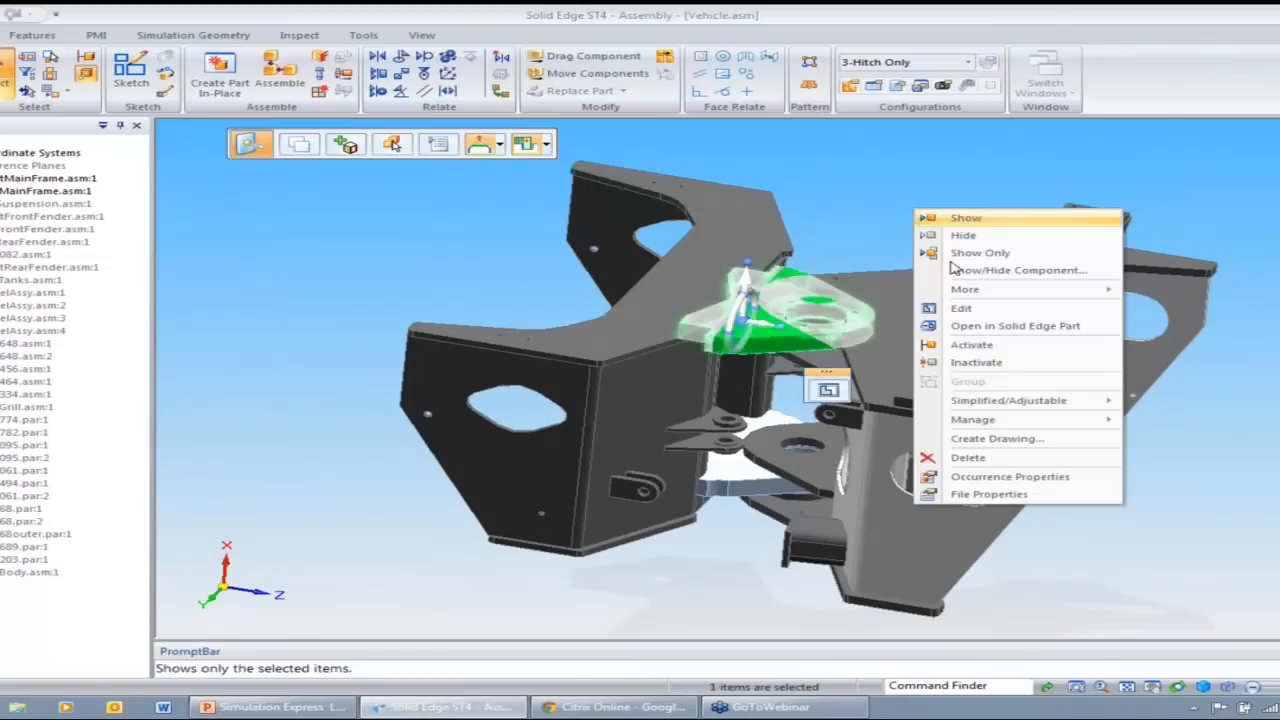
left_click(945, 308)
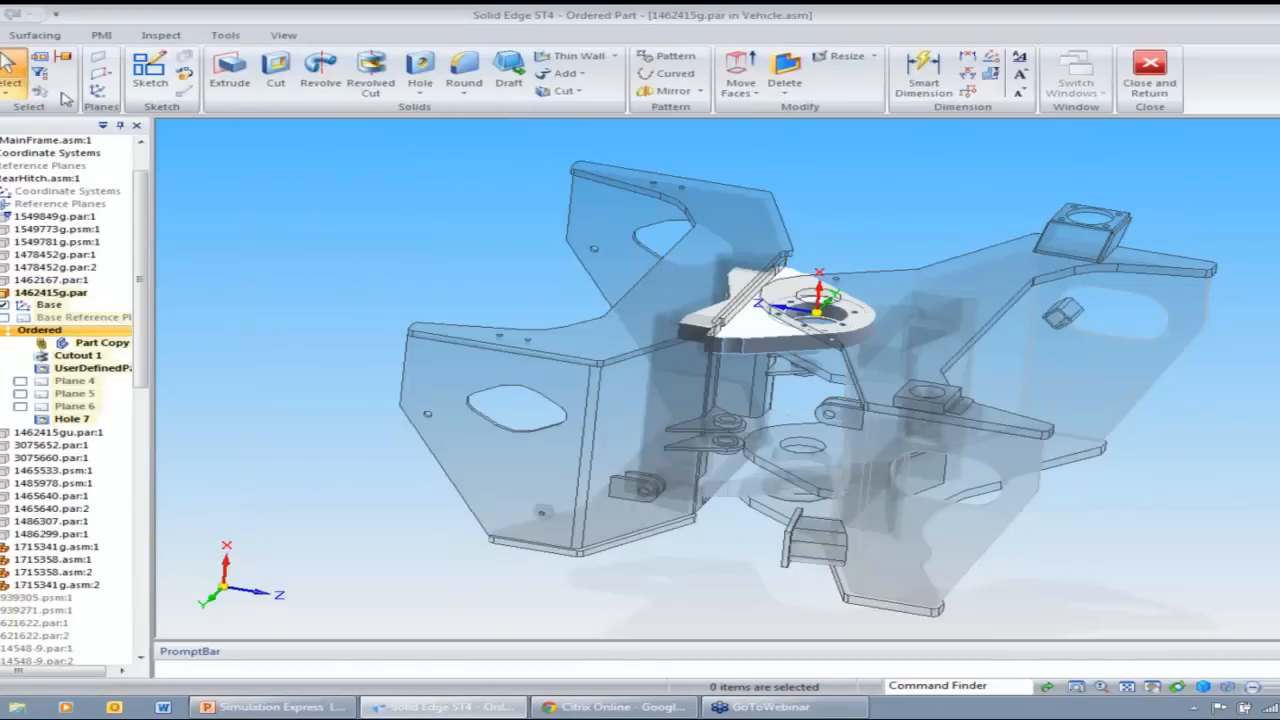
left_click(62, 58)
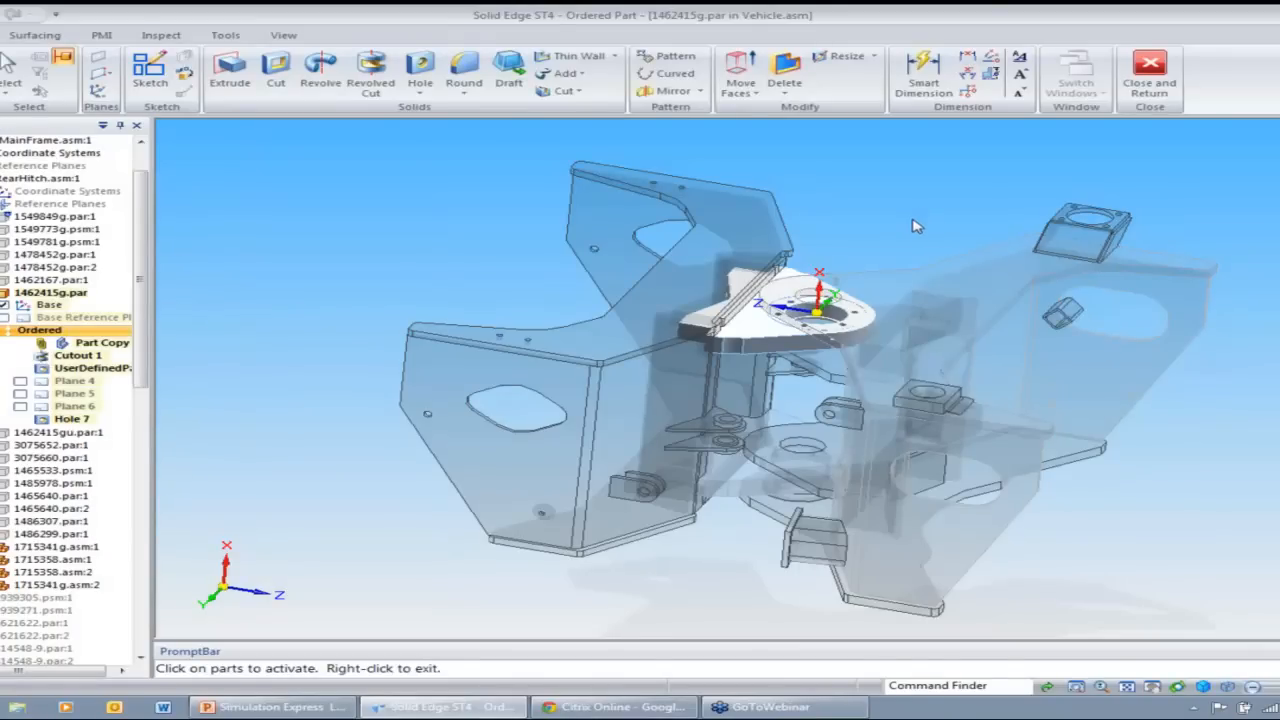
scroll(912, 224, "up", 1)
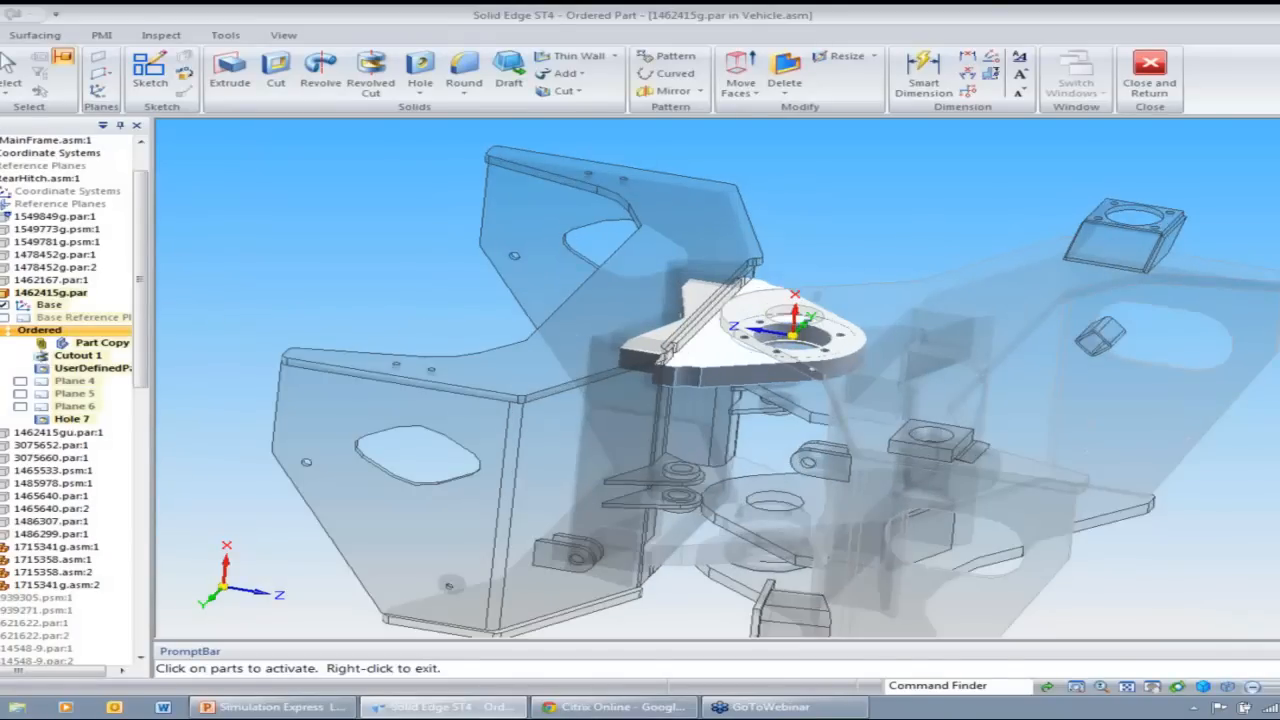
left_click(225, 36)
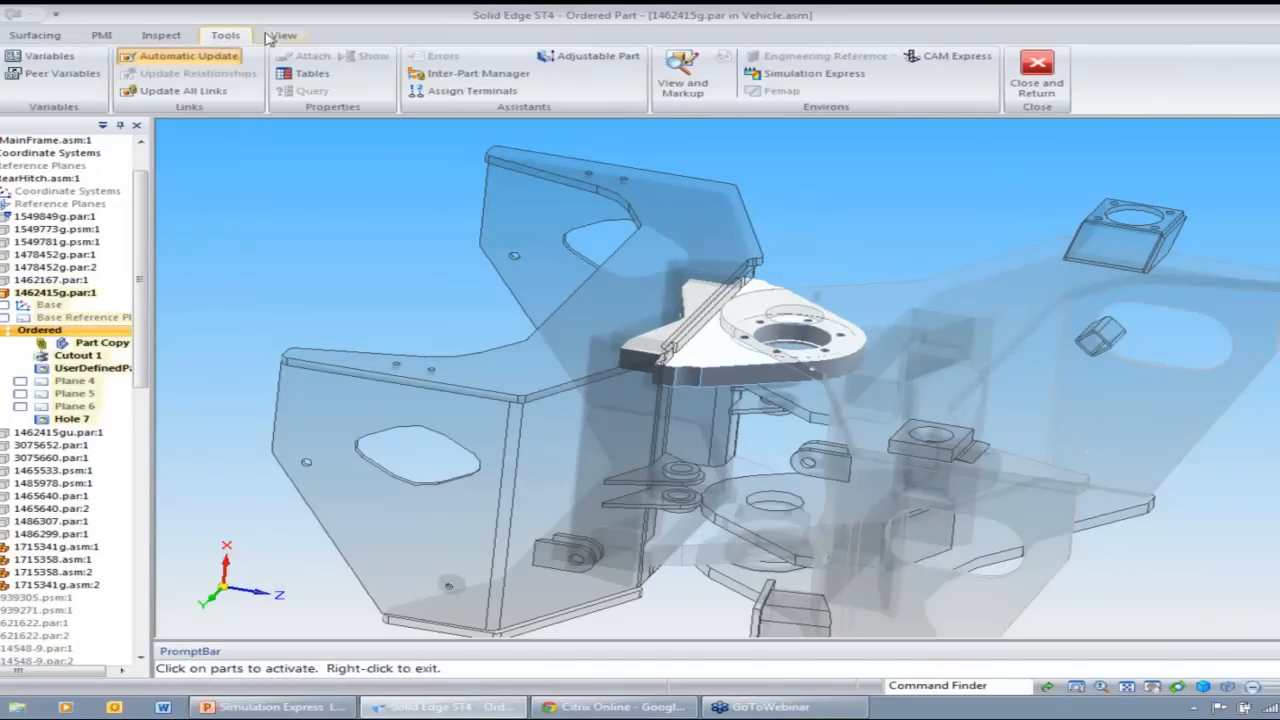
left_click(816, 76)
right_click(867, 188)
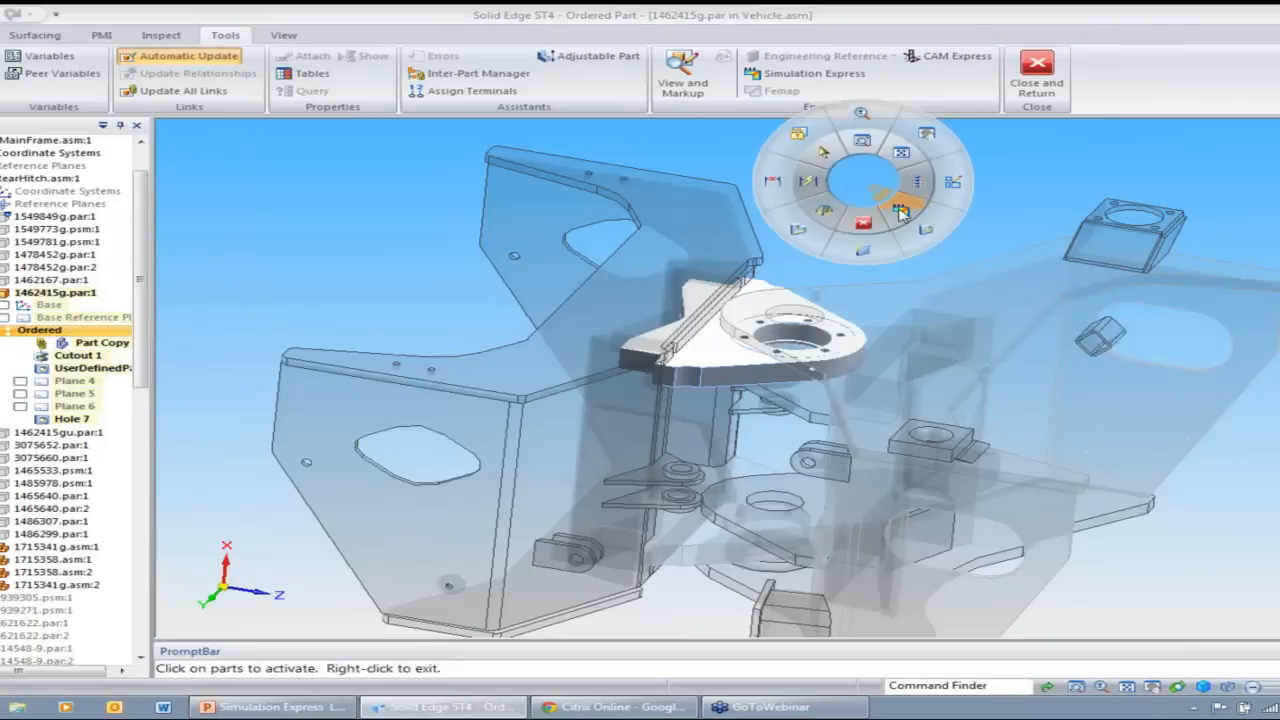
left_click(898, 211)
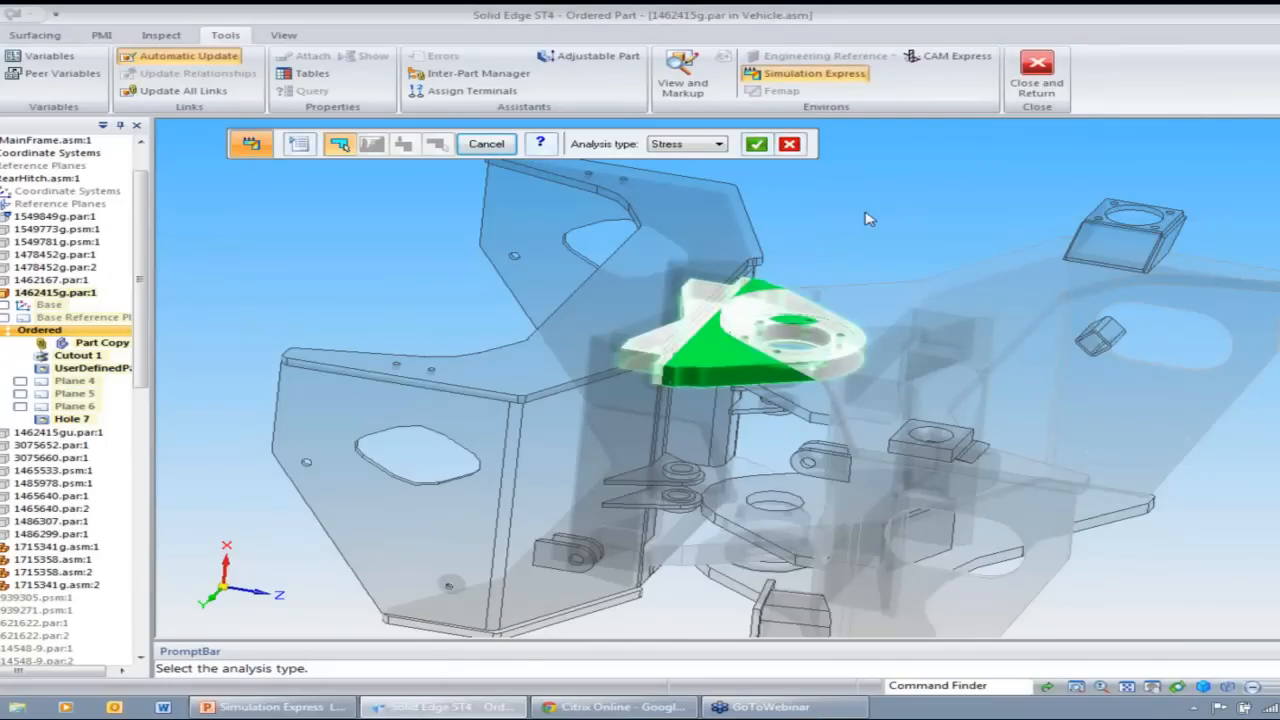
scroll(868, 218, "up", 2)
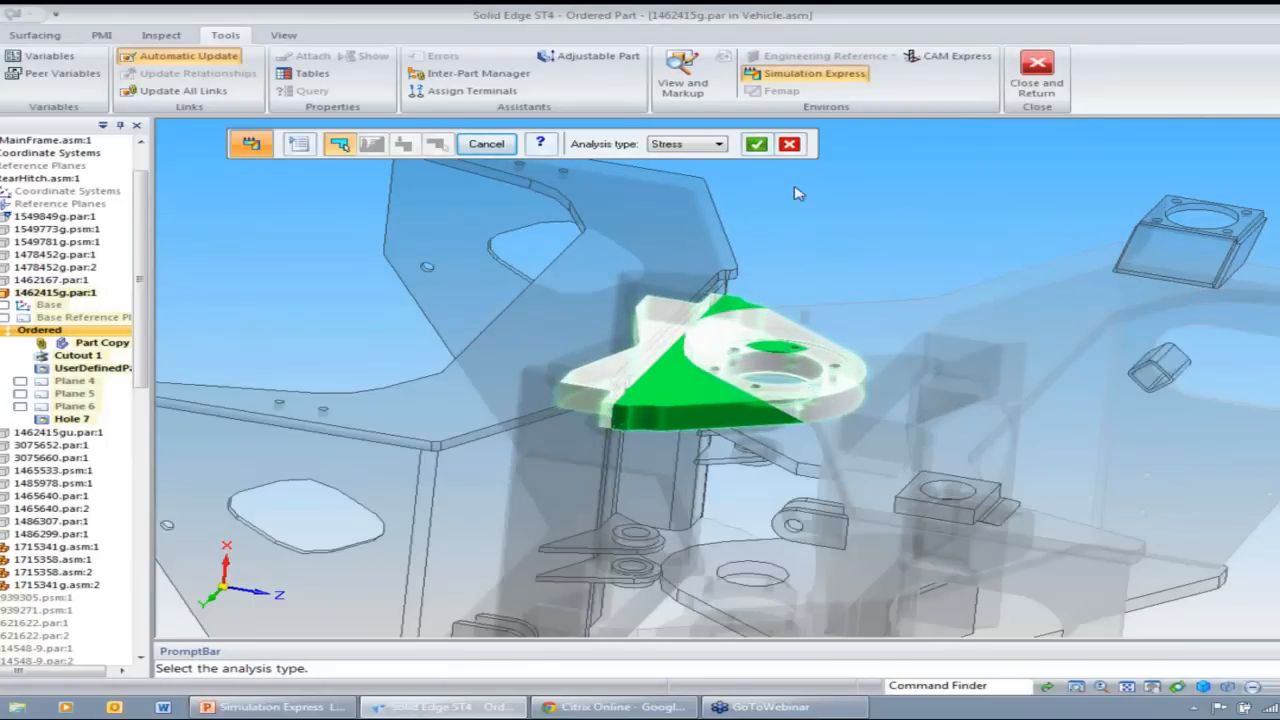
left_click(795, 148)
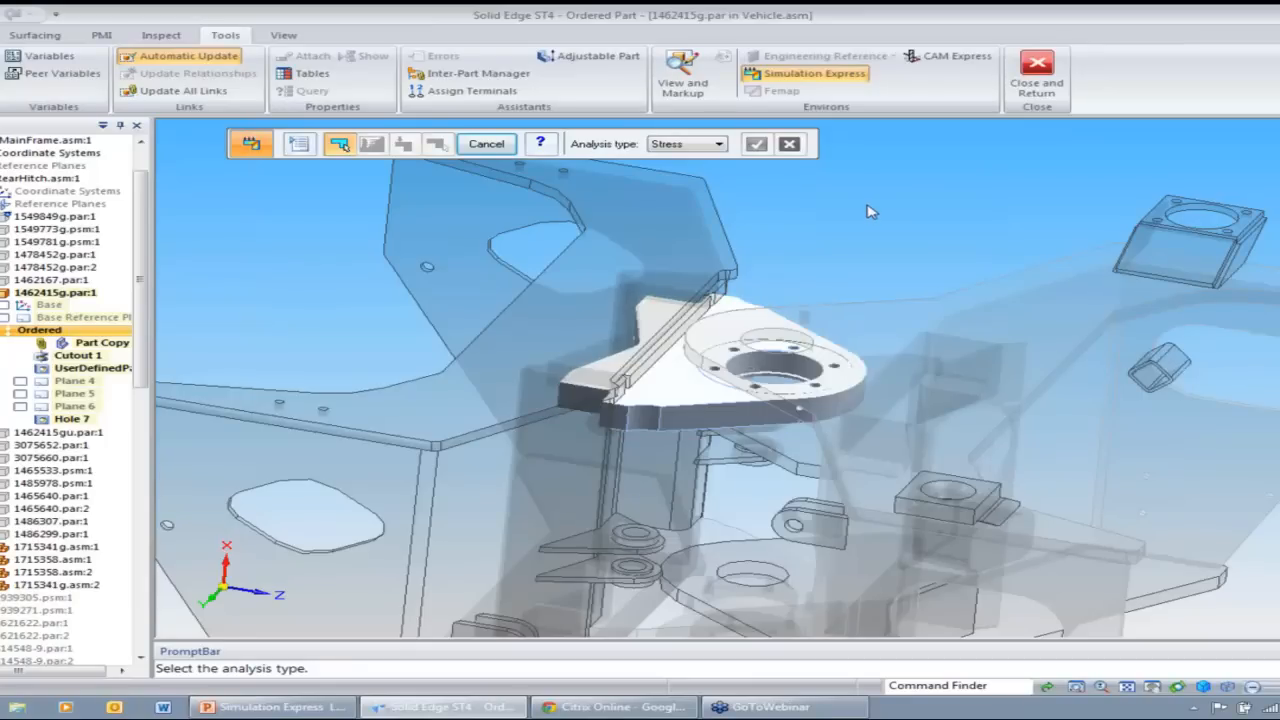
left_click(497, 147)
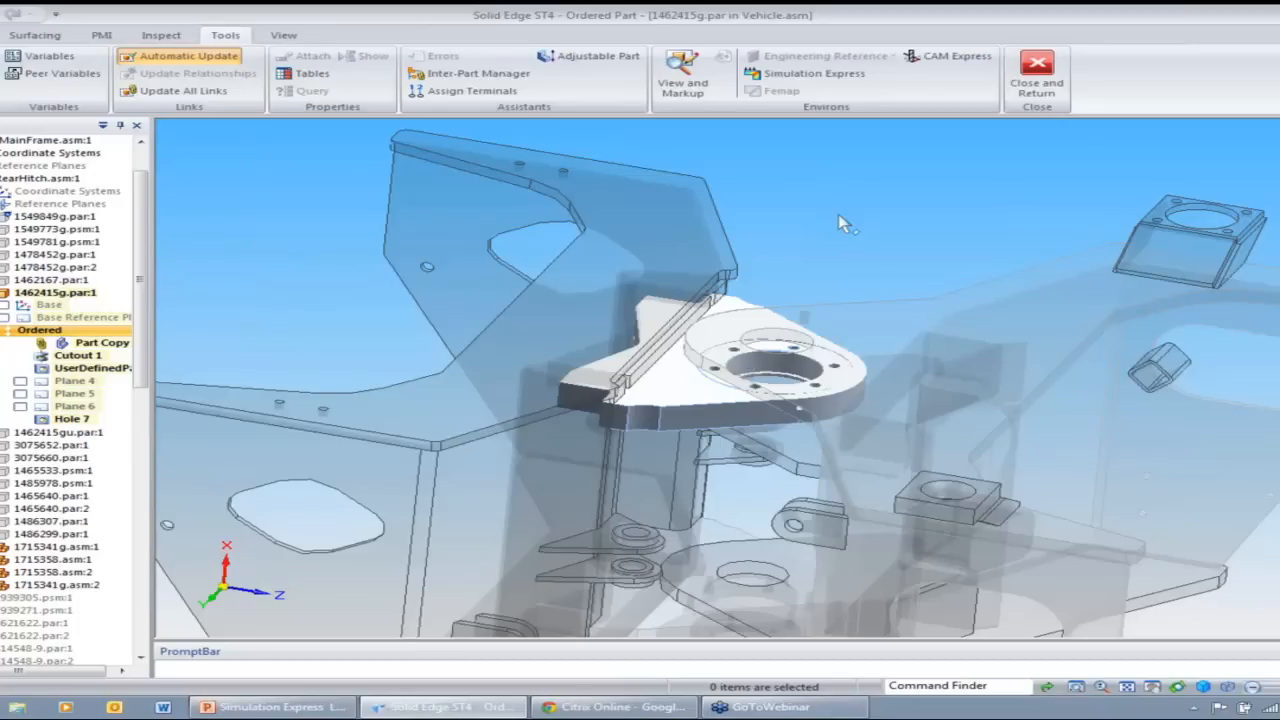
- Show the hitch plate alone in its Simplify environment and try selecting holes by operator with a maximum diameter of 0.250 in
right_click_drag(846, 222, 900, 222)
scroll(818, 277, "up", 3)
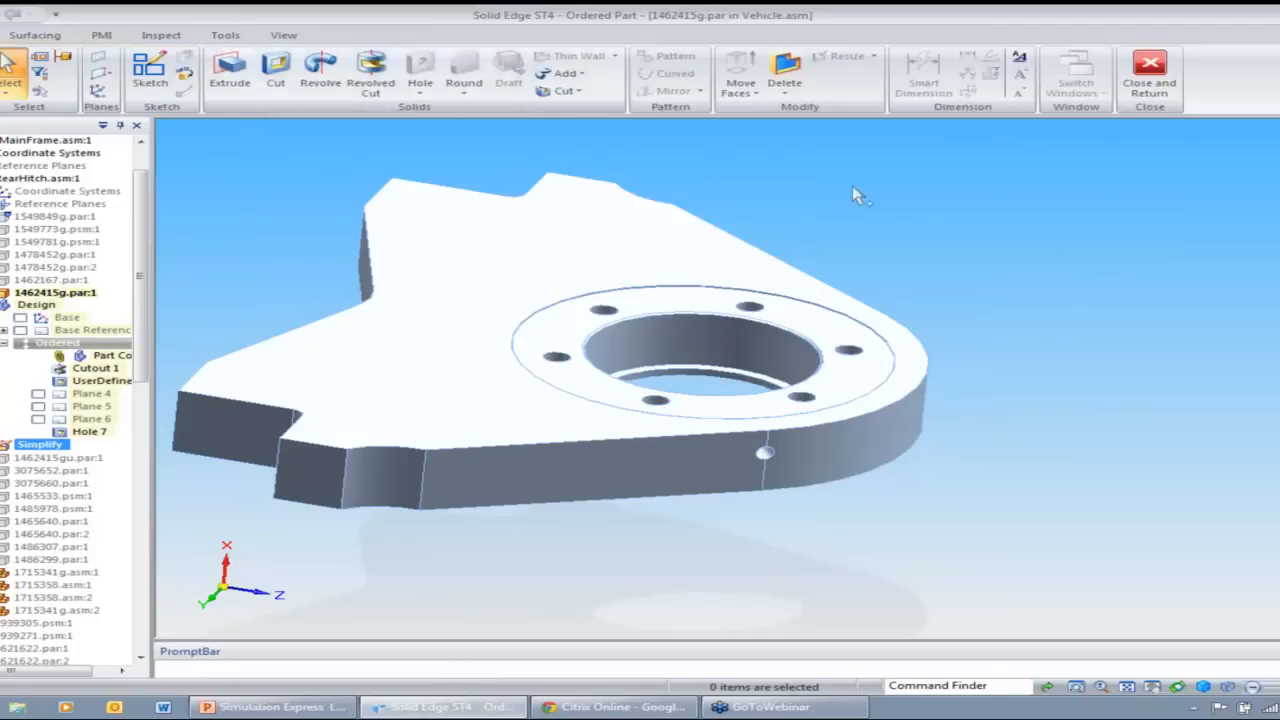
left_click(785, 80)
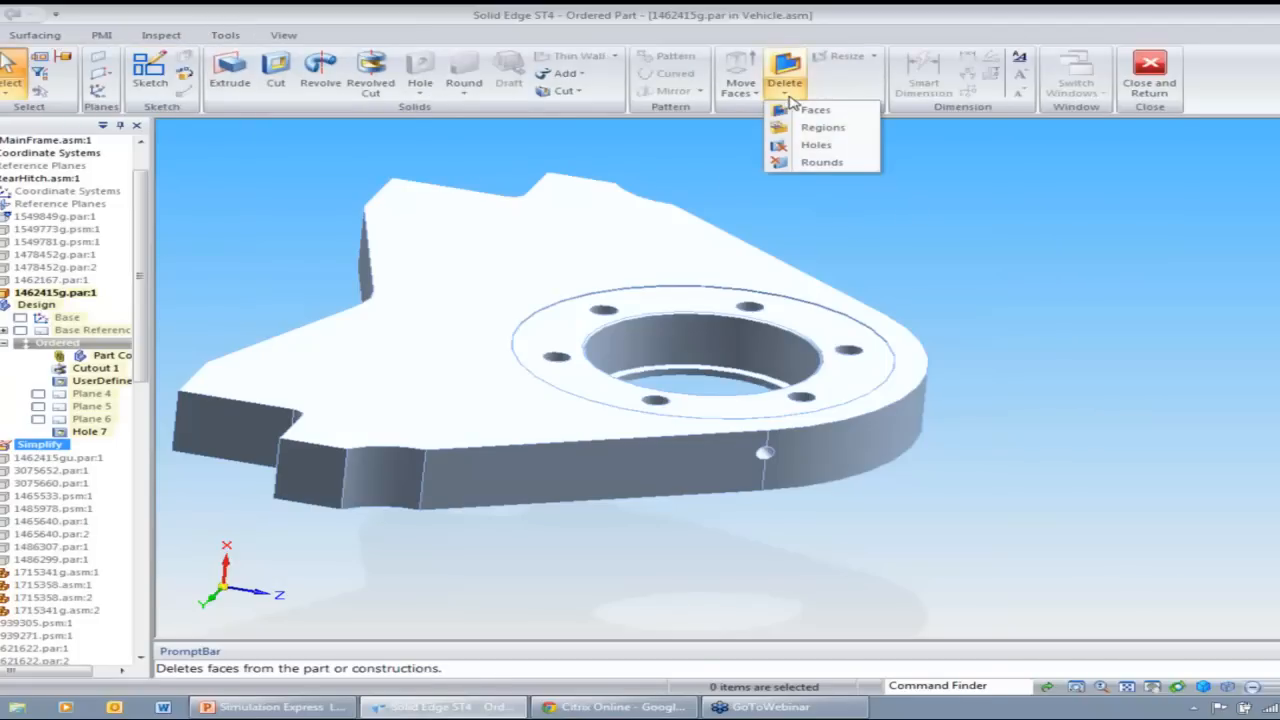
left_click(818, 146)
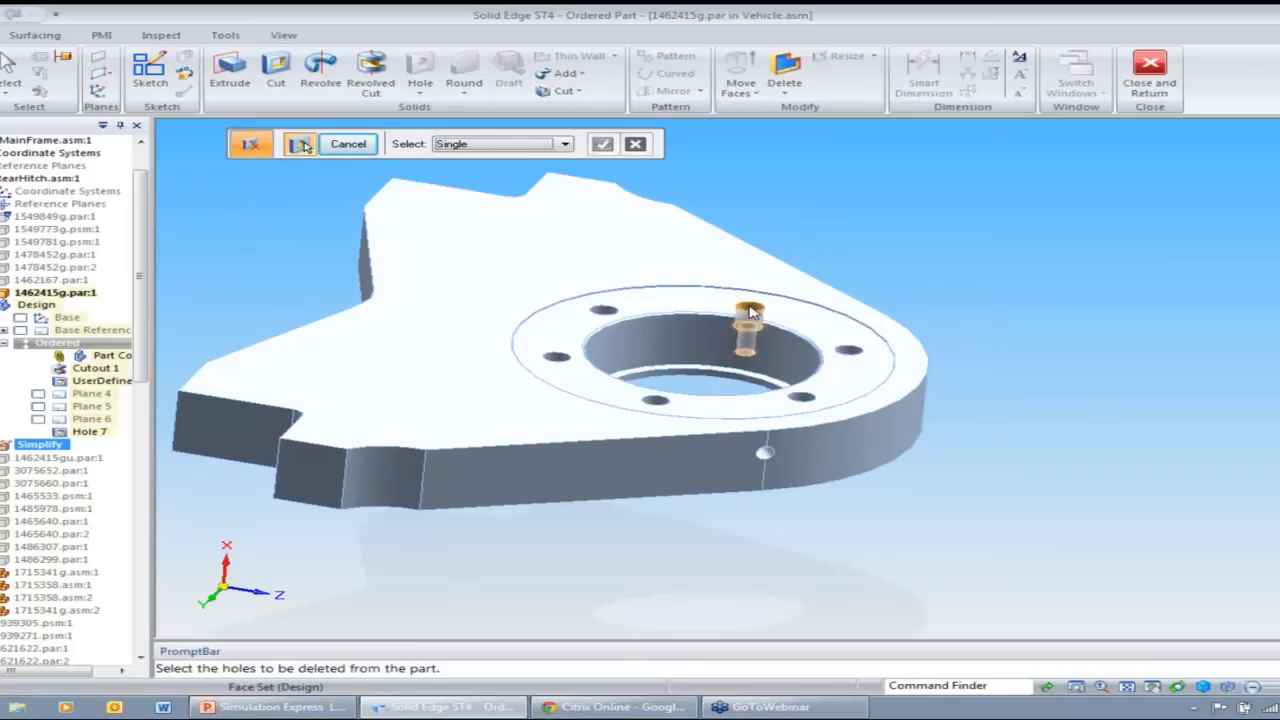
left_click(564, 145)
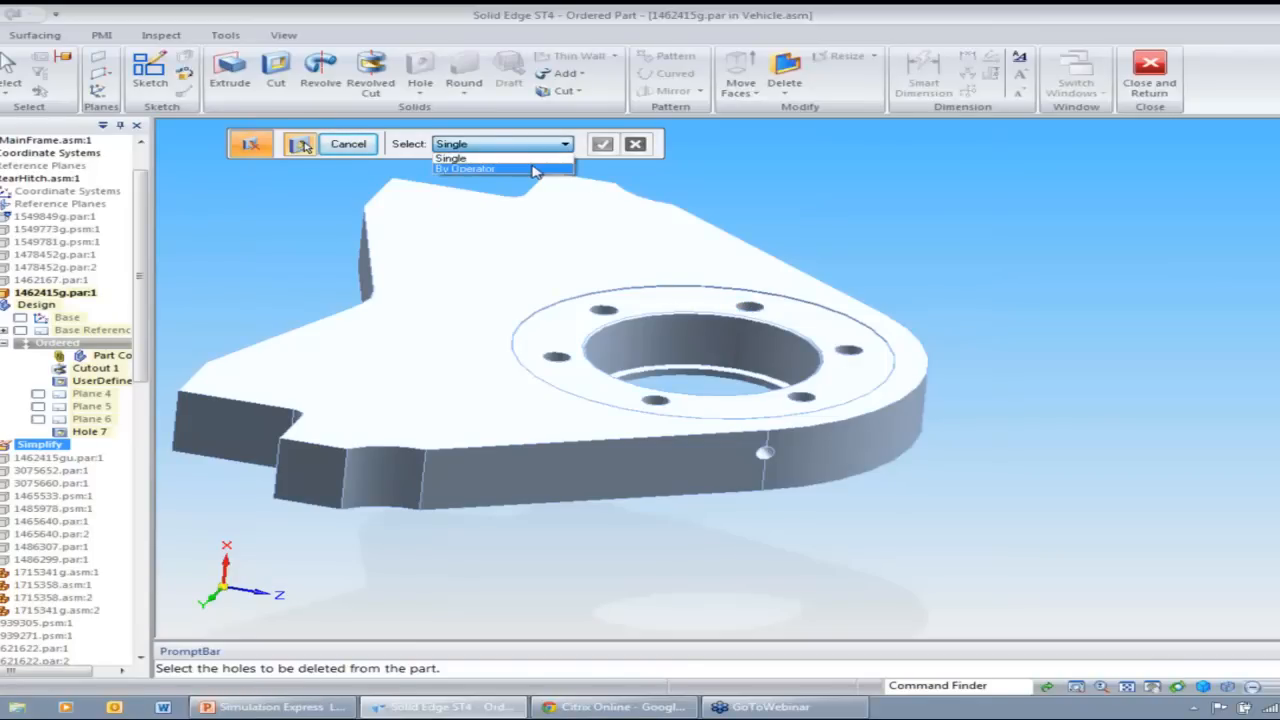
left_click(533, 170)
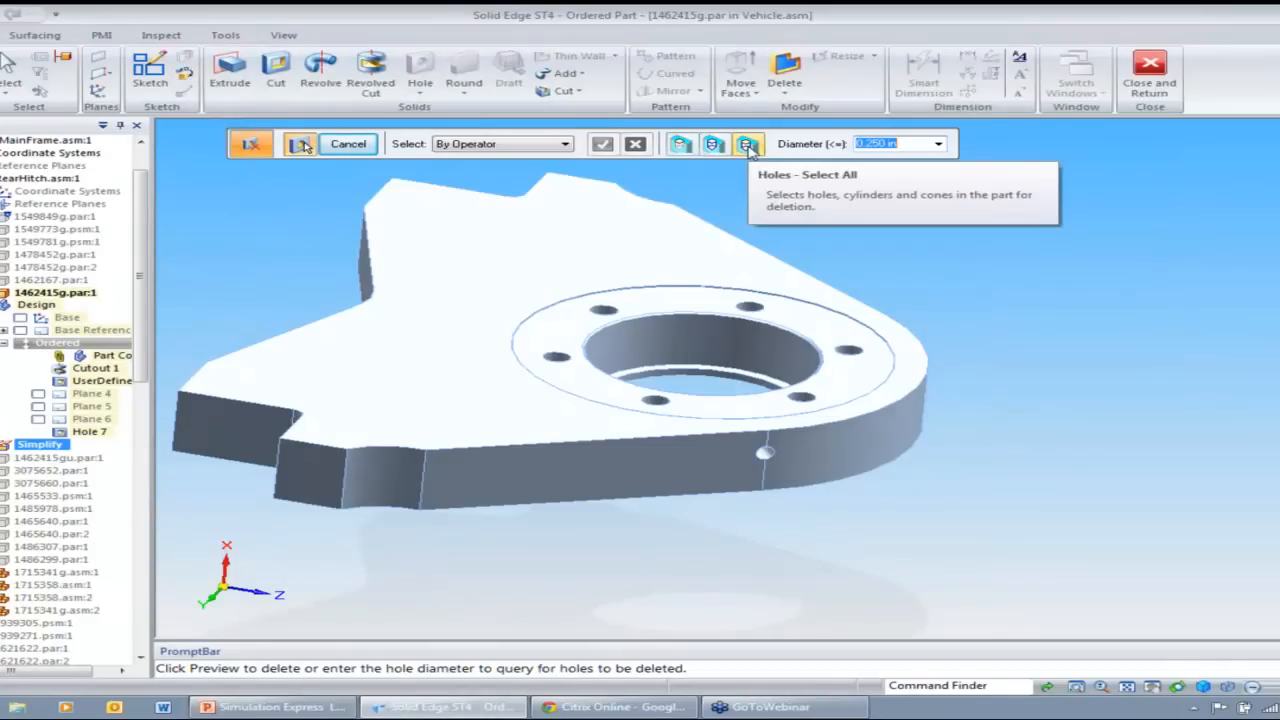
left_click(681, 146)
left_click_drag(666, 95, 1060, 230)
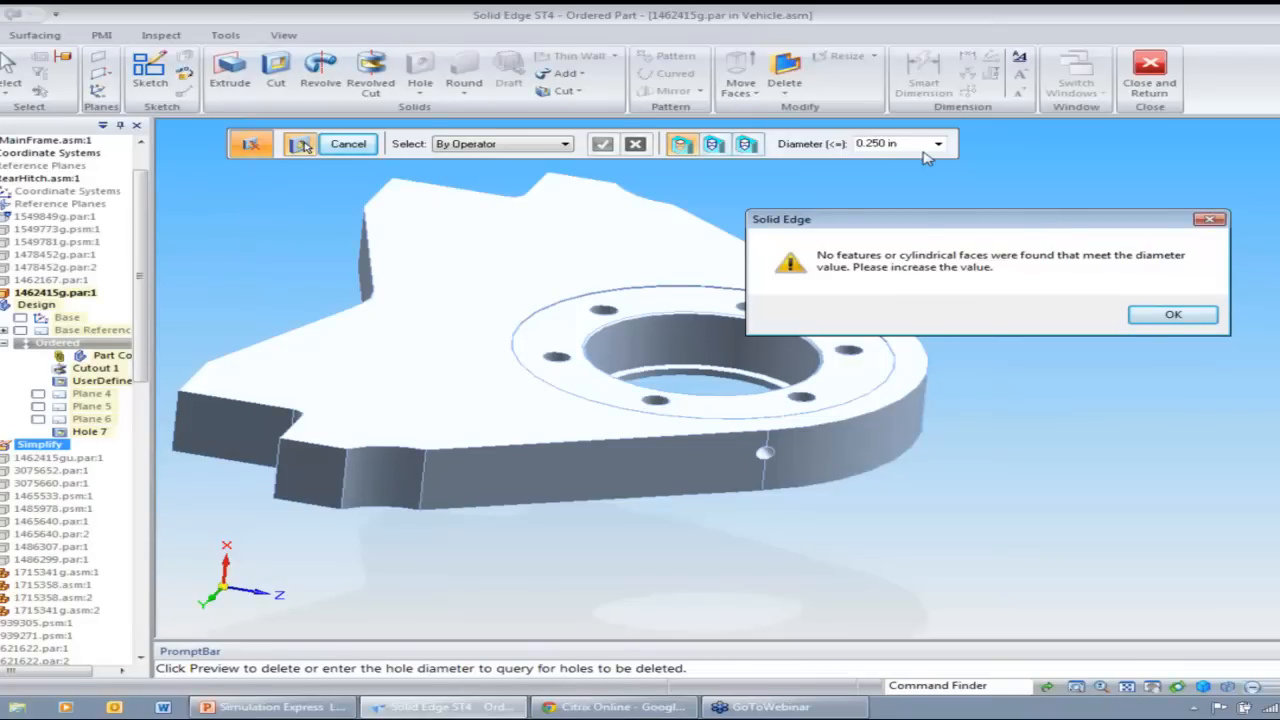
left_click(1166, 316)
- Set the maximum diameter to 0.5 in and delete all matching holes from the simplified hitch plate
key("BackSpace")
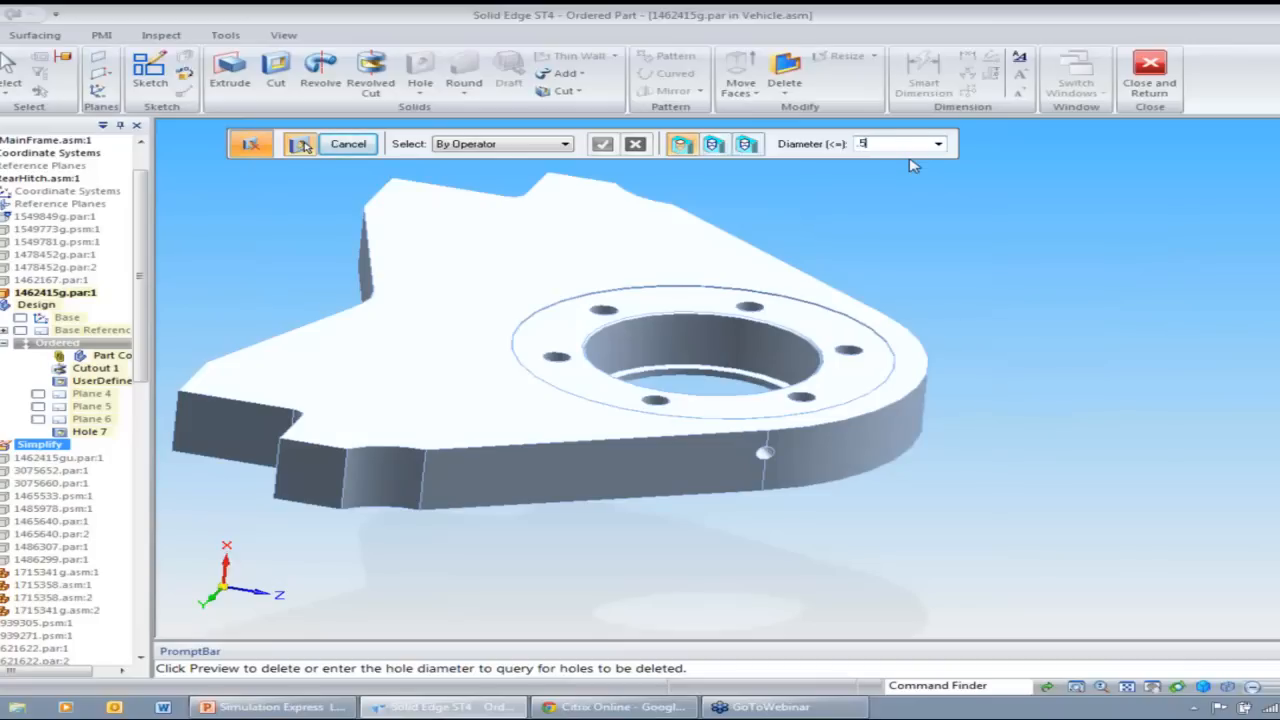
type(".5")
key("Return")
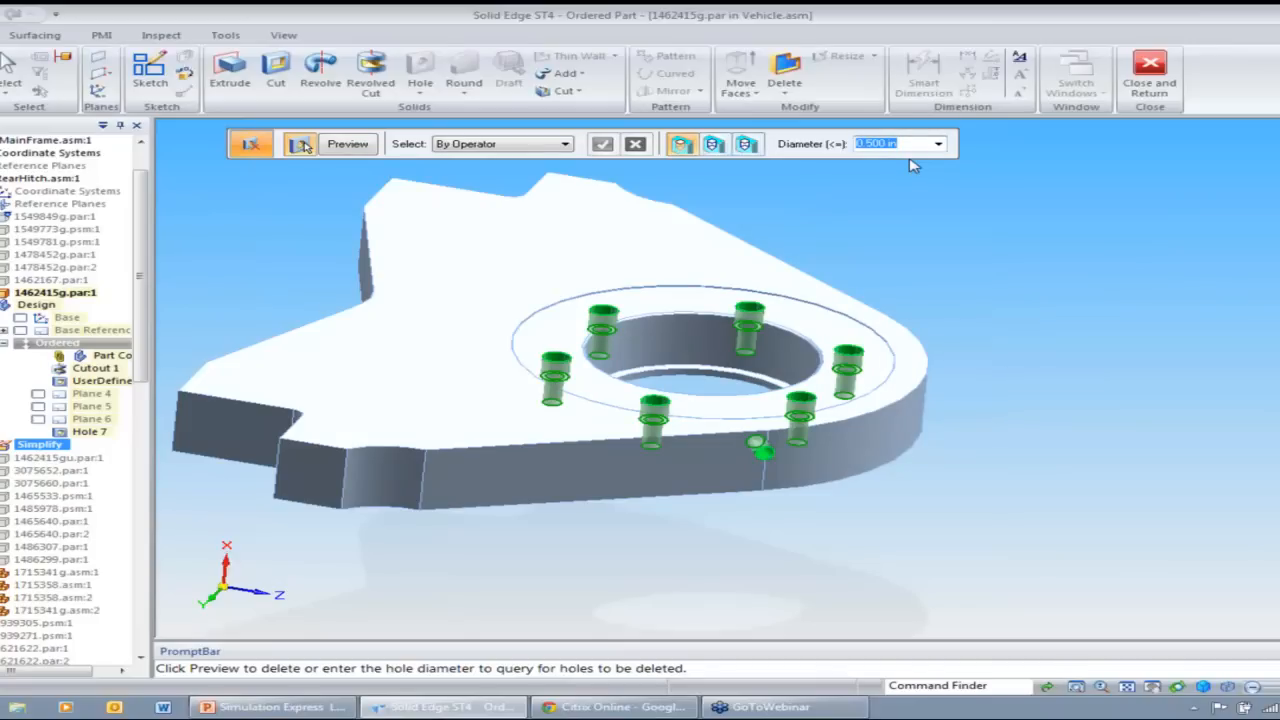
right_click(916, 234)
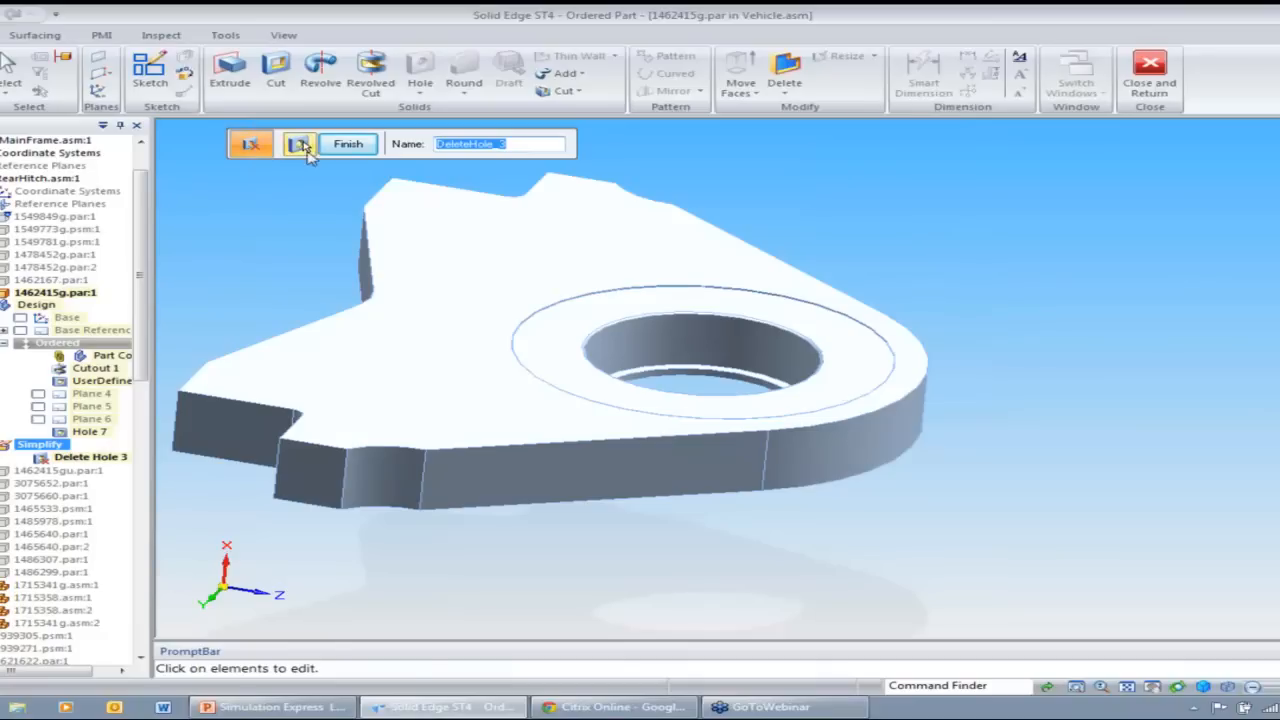
left_click(350, 146)
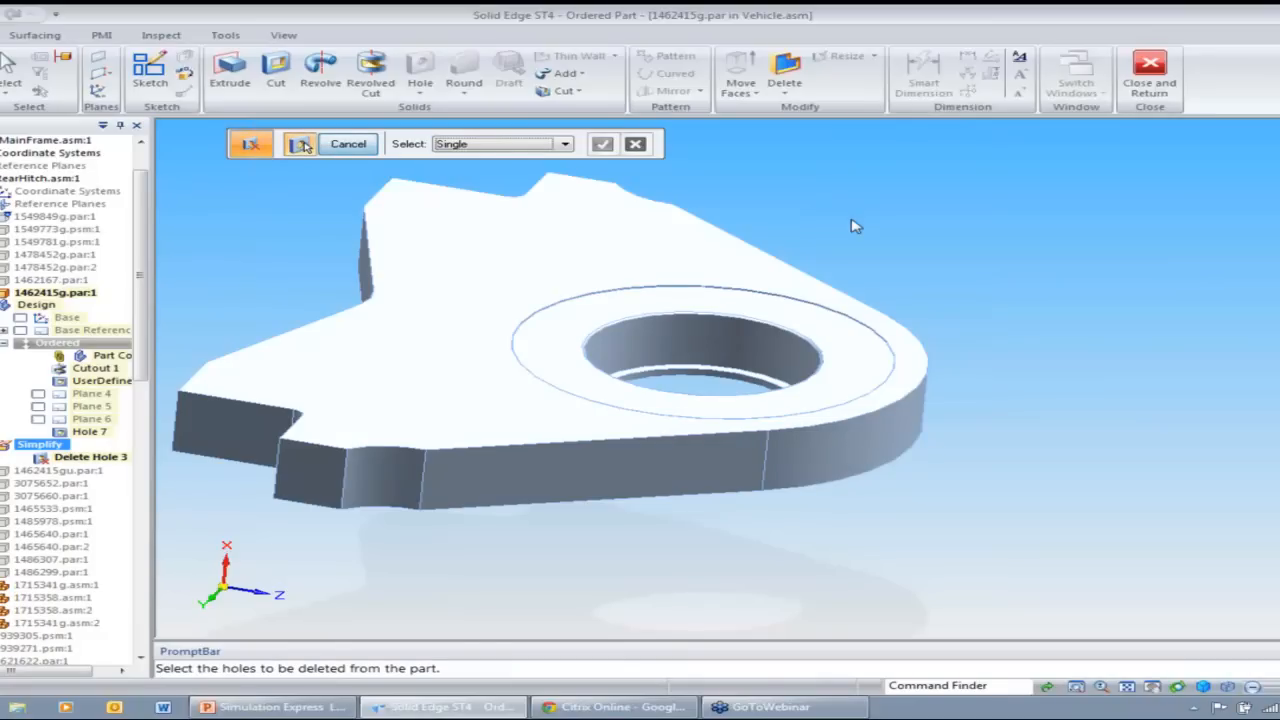
left_click(357, 148)
- Delete the ring-shaped face surrounding the large bore on the simplified plate's upper side
left_click(785, 80)
left_click(793, 110)
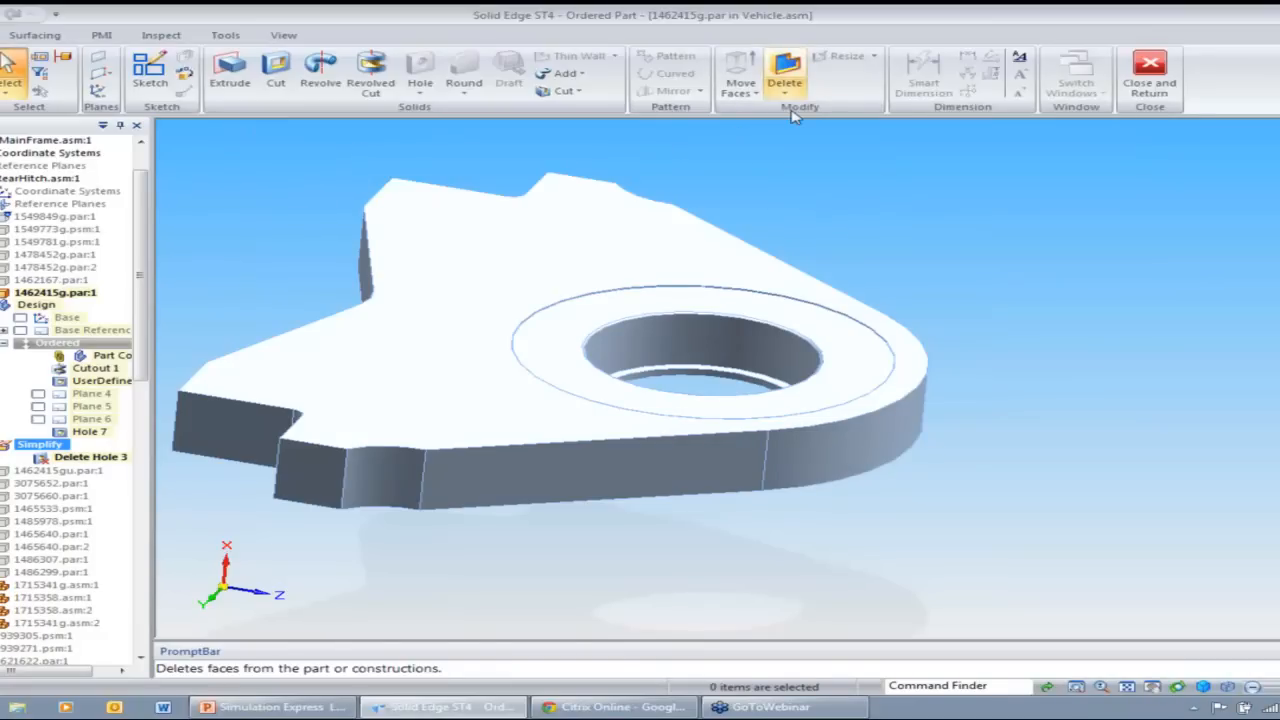
left_click(588, 323)
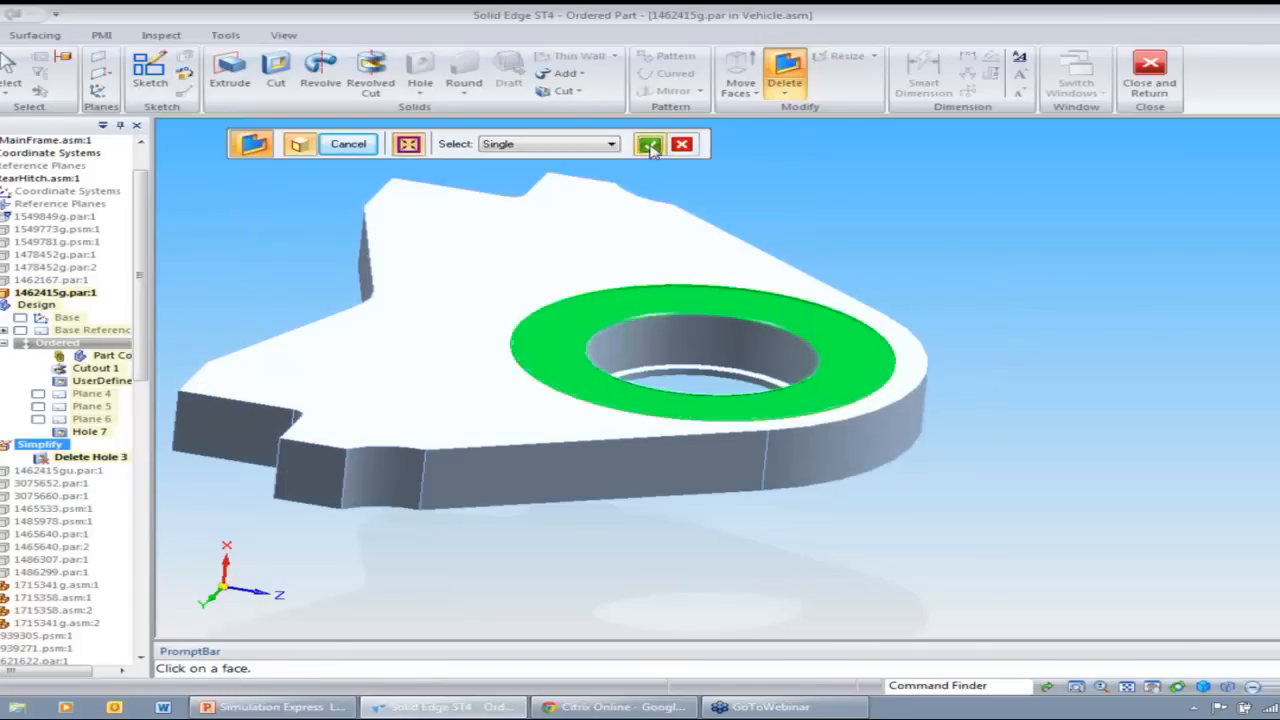
left_click(648, 144)
left_click(348, 144)
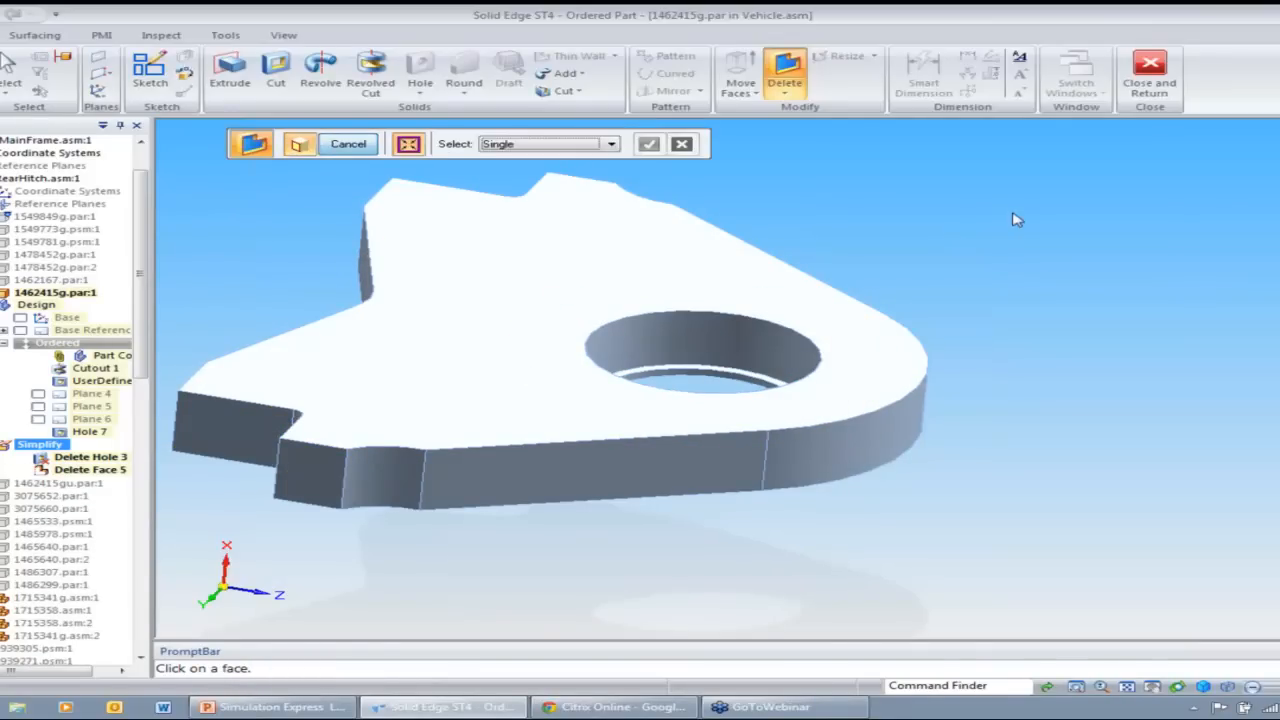
key("Escape")
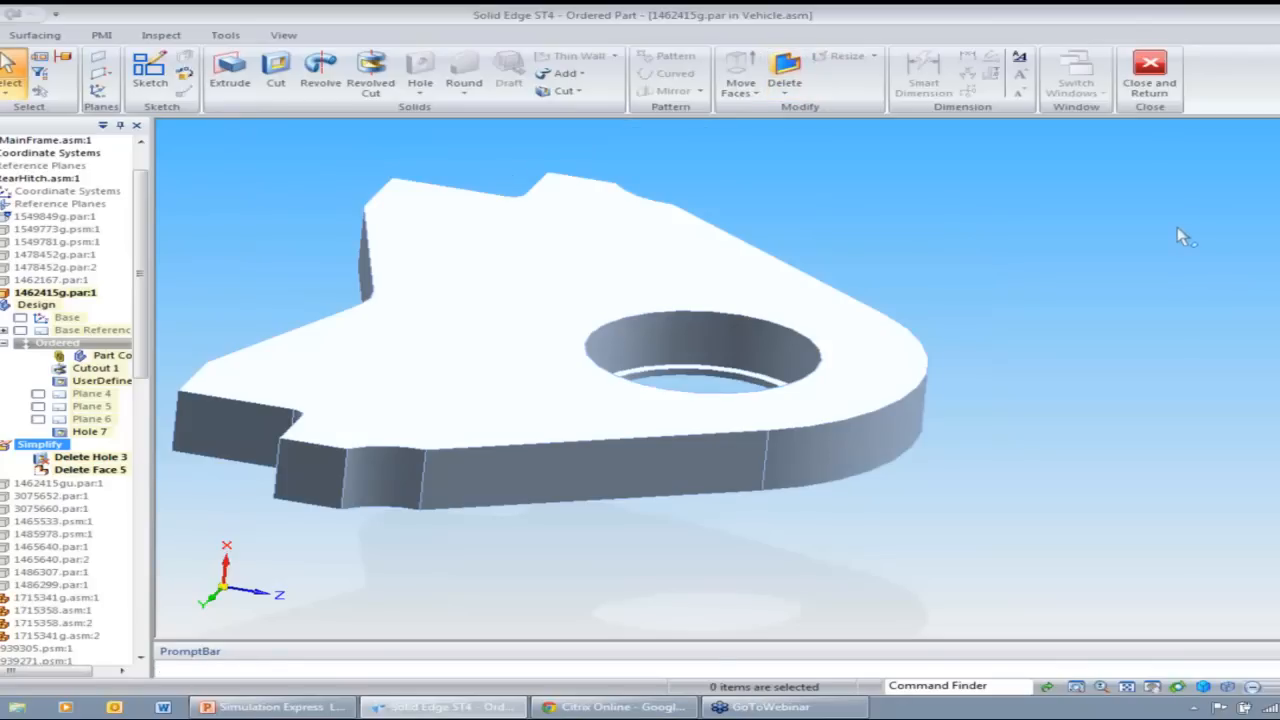
- Show the surrounding hitch assembly around the simplified plate again
middle_click_drag(1143, 255, 993, 243)
right_click(993, 240)
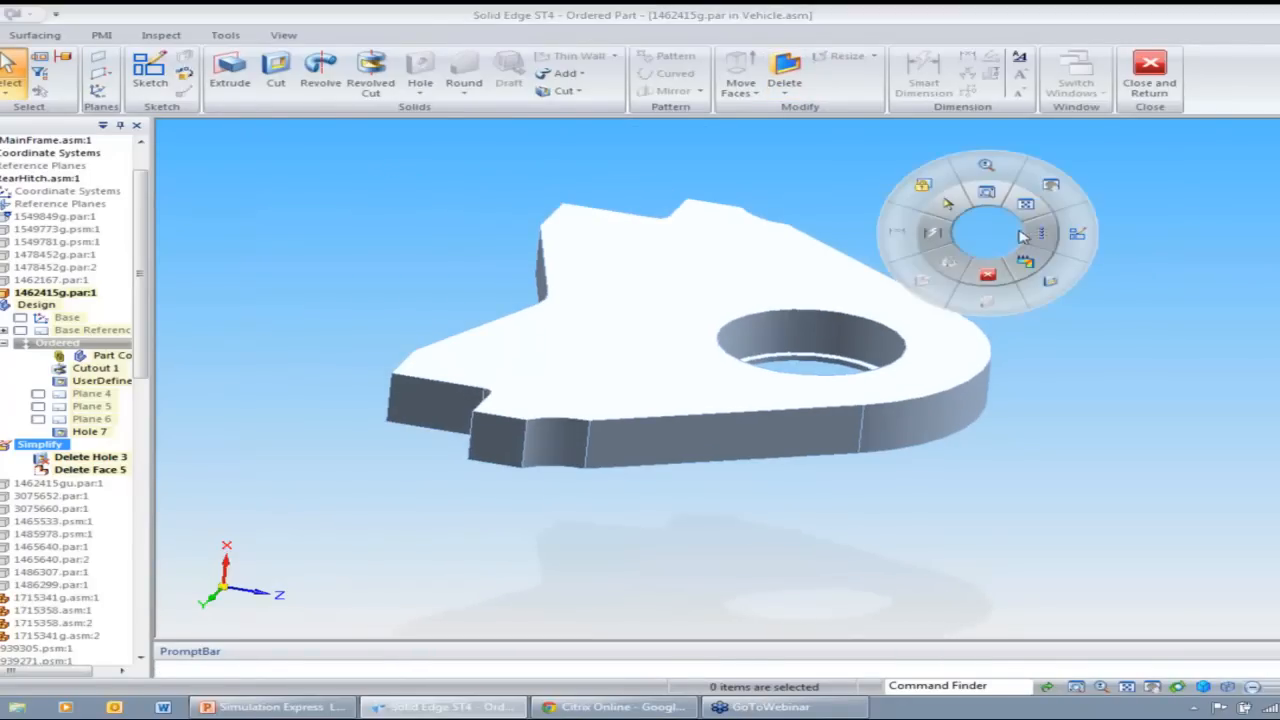
left_click(1033, 228)
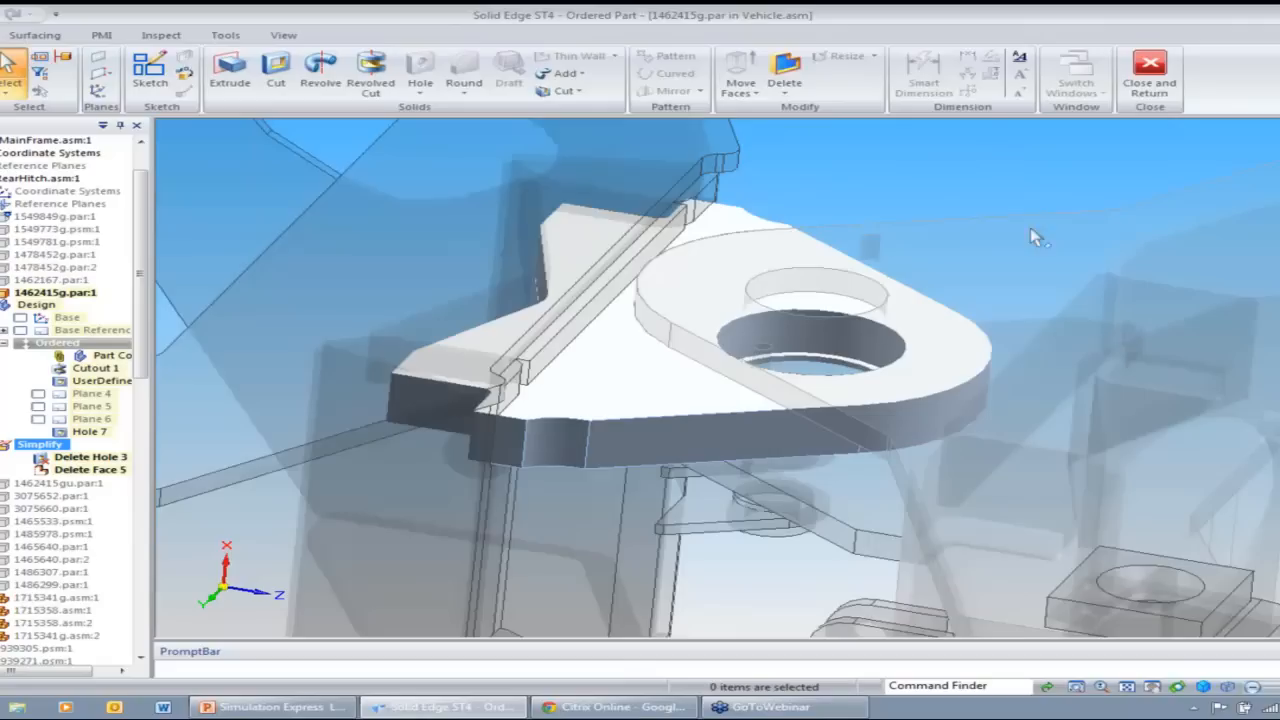
- Start a Simulation Express study on the simplified plate and accept Stress as the analysis type
right_click(870, 170)
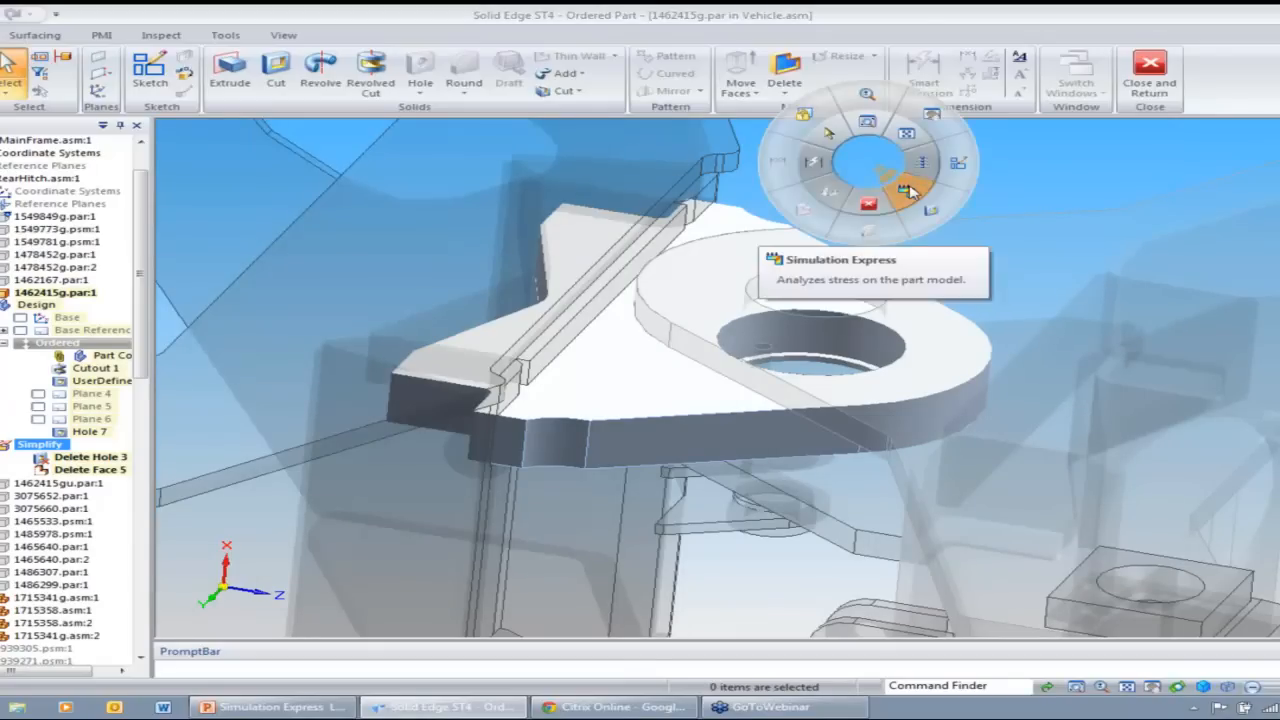
left_click(906, 191)
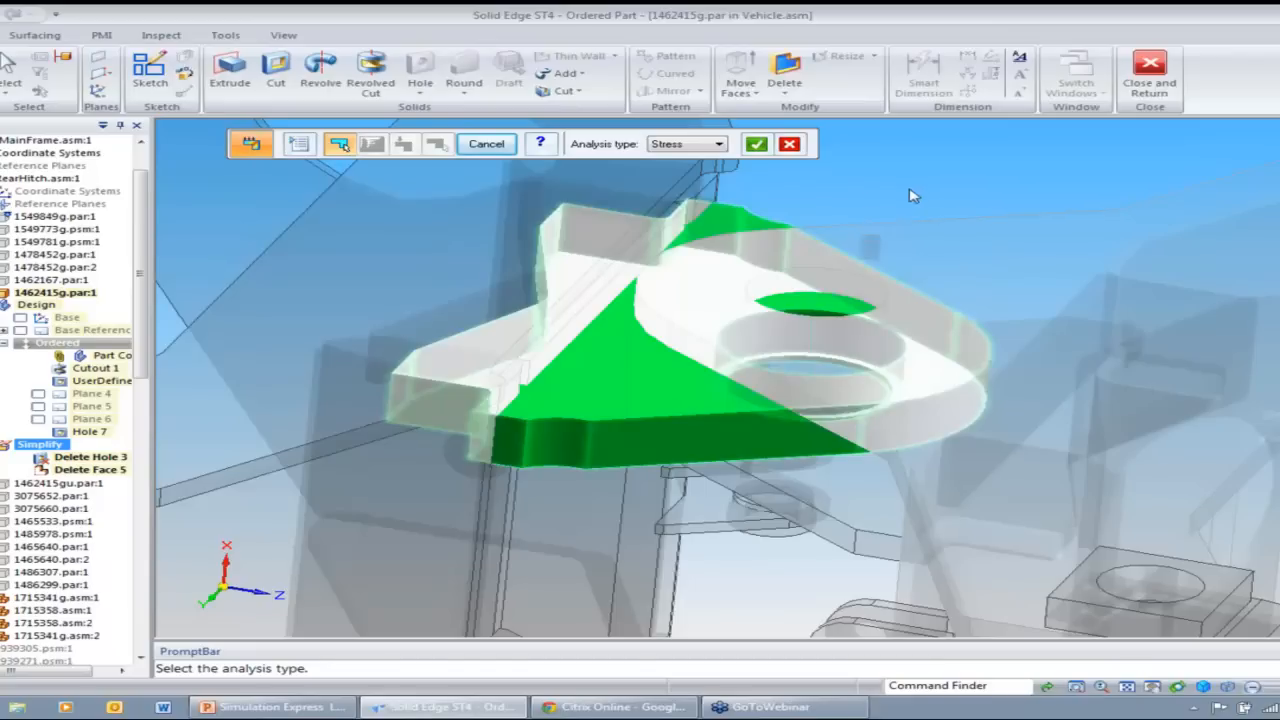
left_click(712, 146)
left_click(712, 146)
left_click(756, 144)
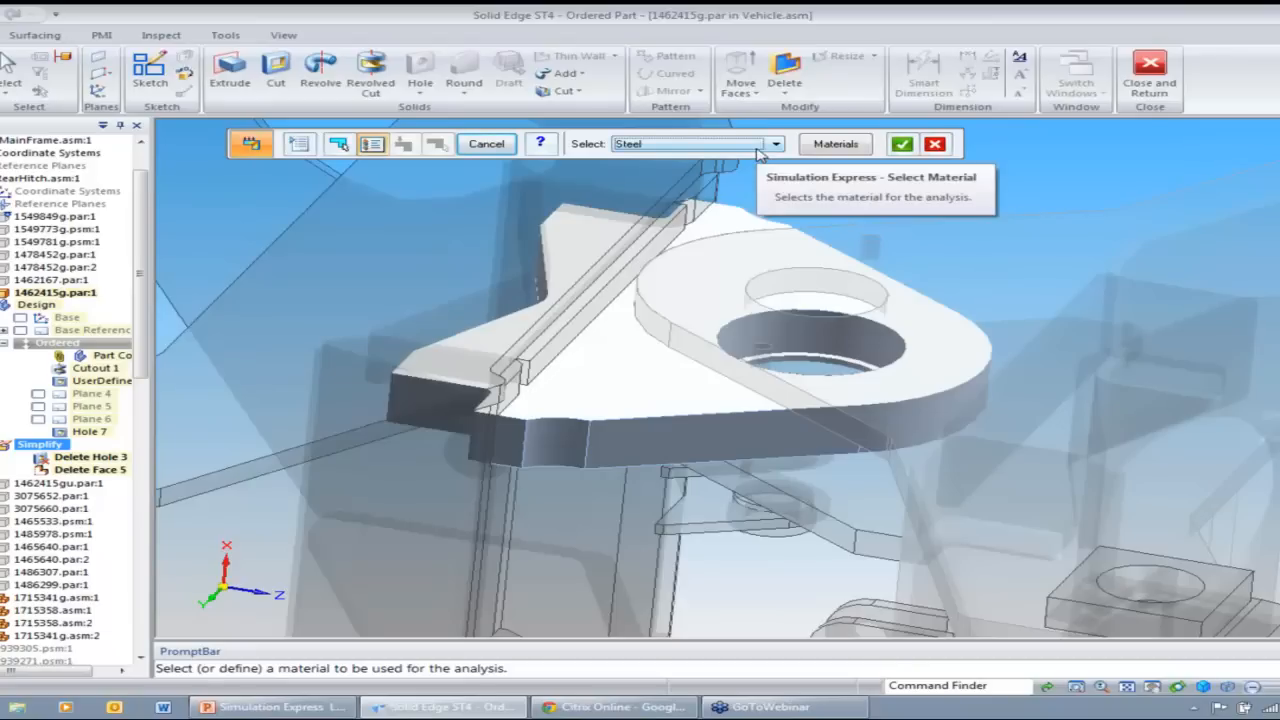
- Review Steel's properties and the alternative materials in the material table, keeping Steel as the study material
left_click(858, 145)
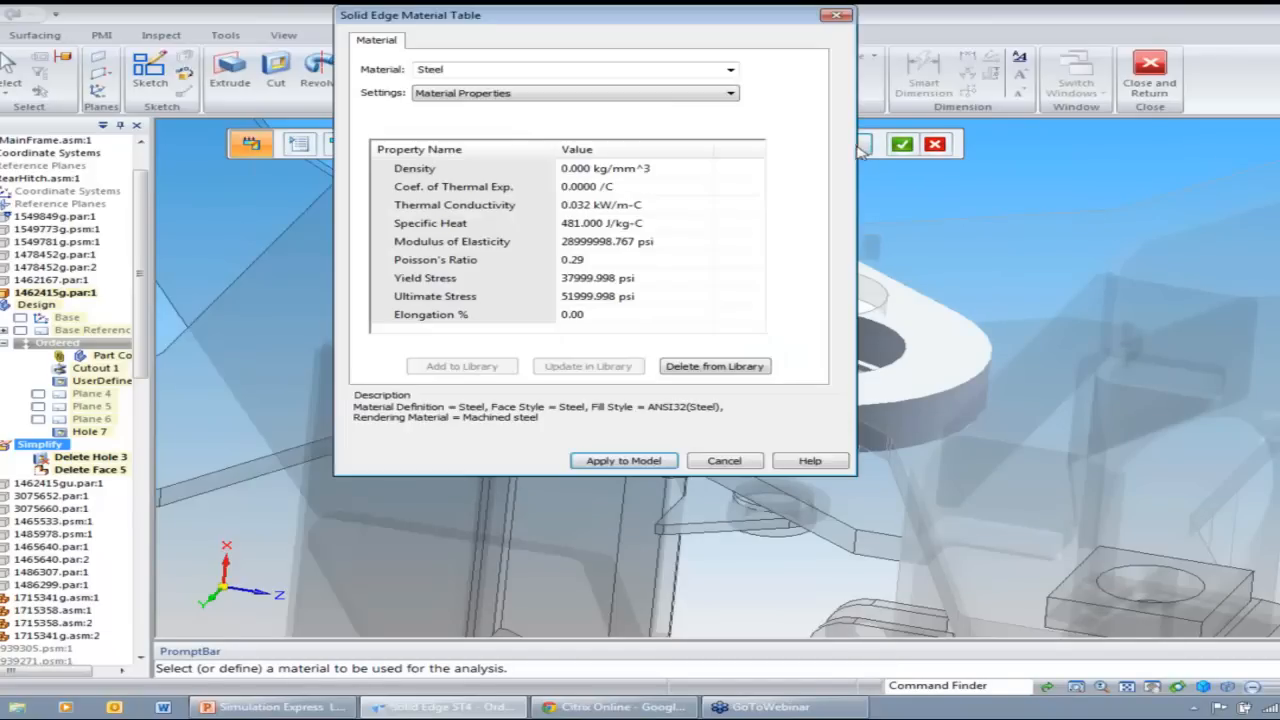
left_click(731, 72)
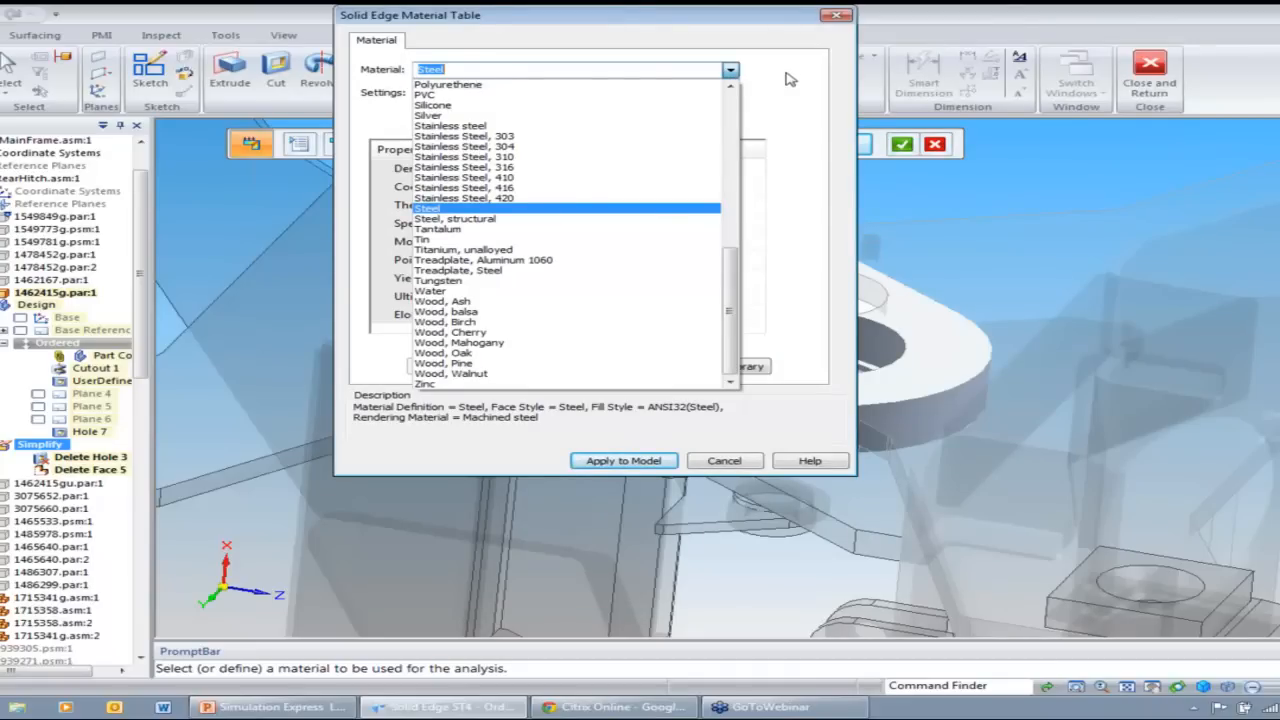
left_click(790, 79)
left_click(835, 15)
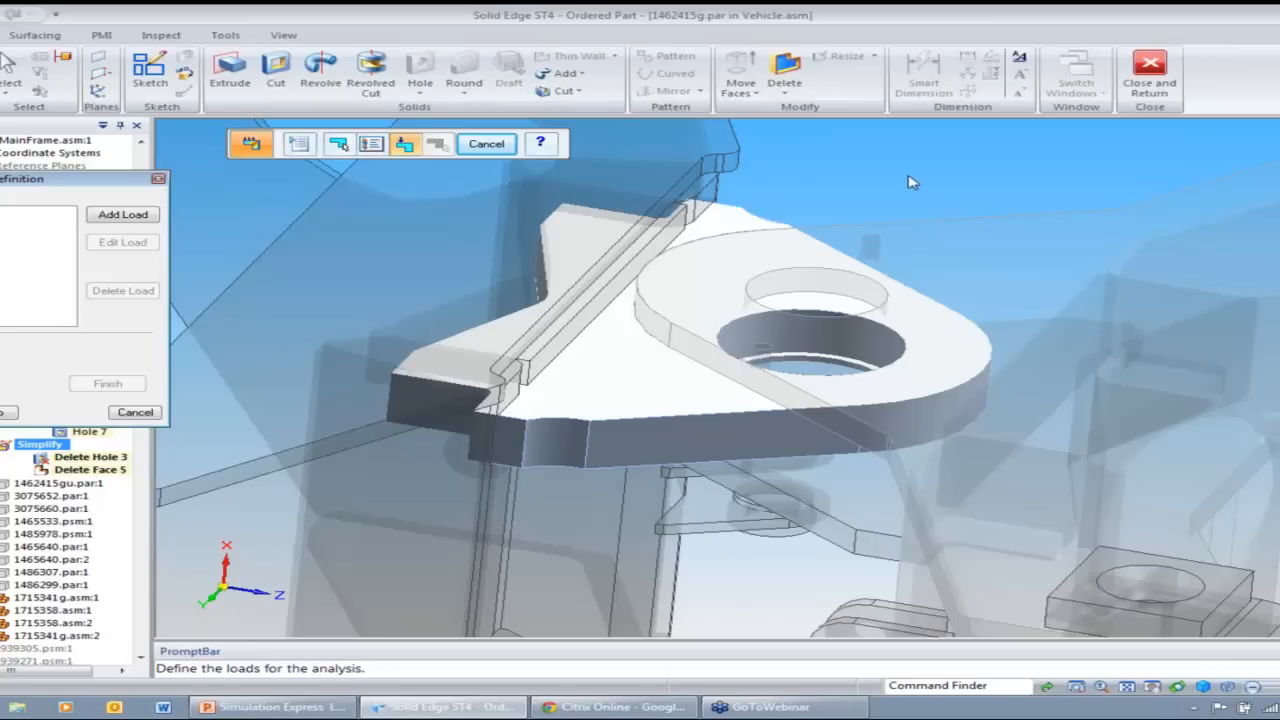
- Add a force load of 1000 lbf on the cylindrical wall of the plate's large bore
left_click(123, 215)
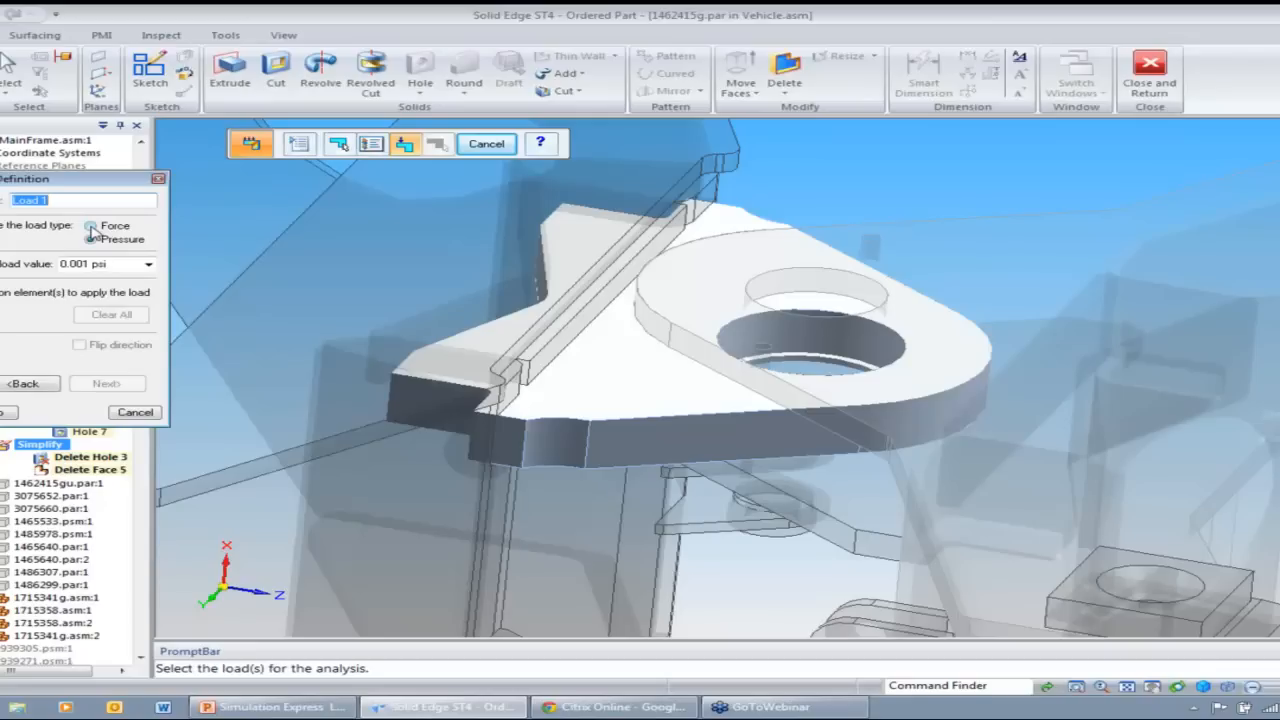
left_click(91, 228)
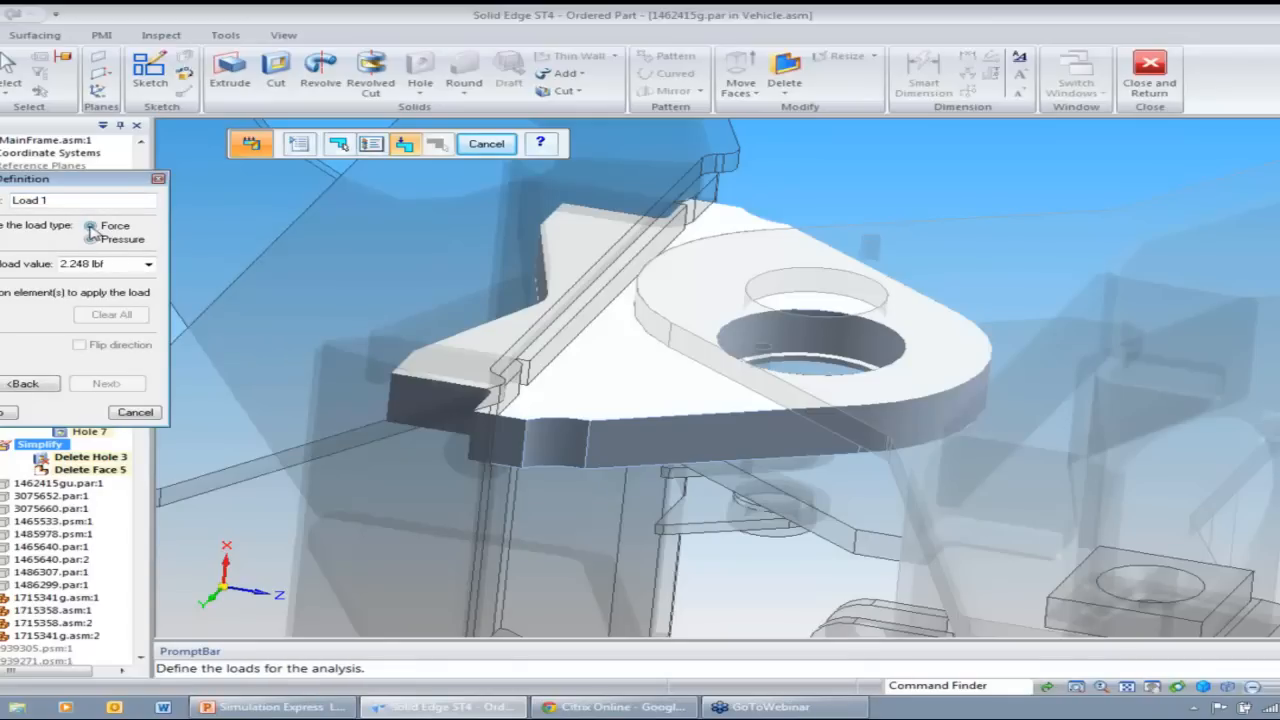
double_click(104, 262)
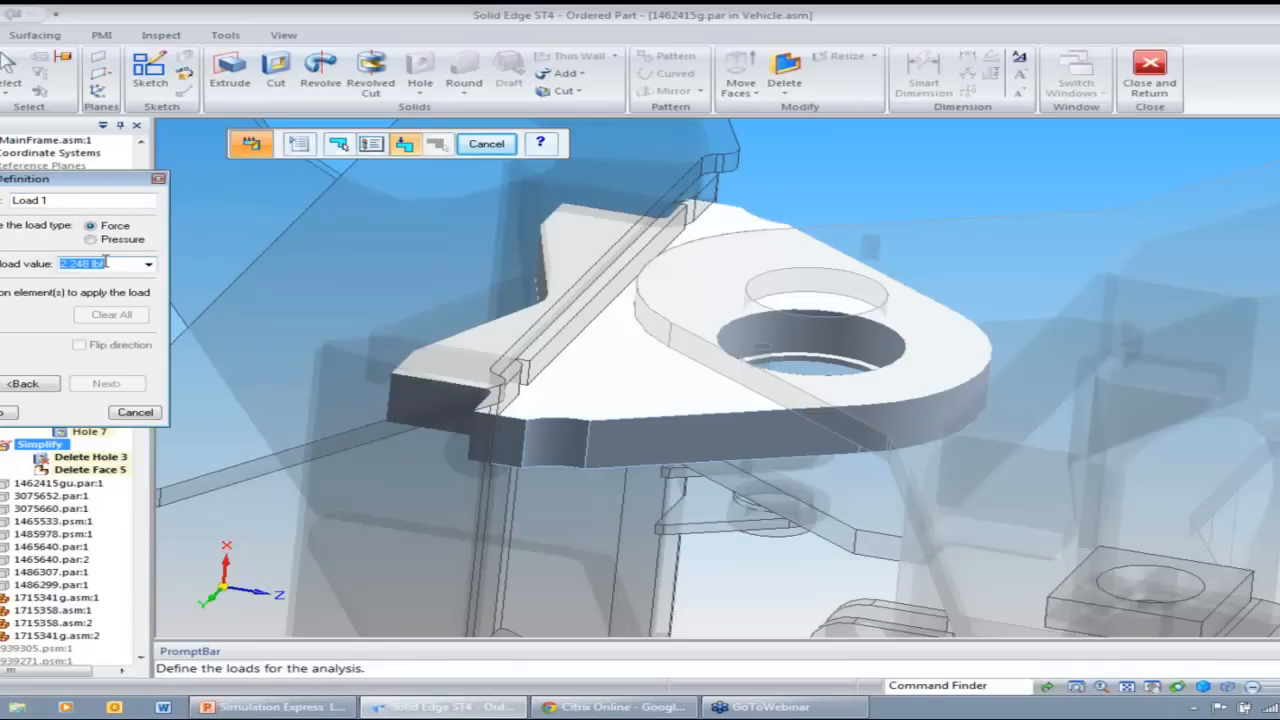
type("1000")
key("Tab")
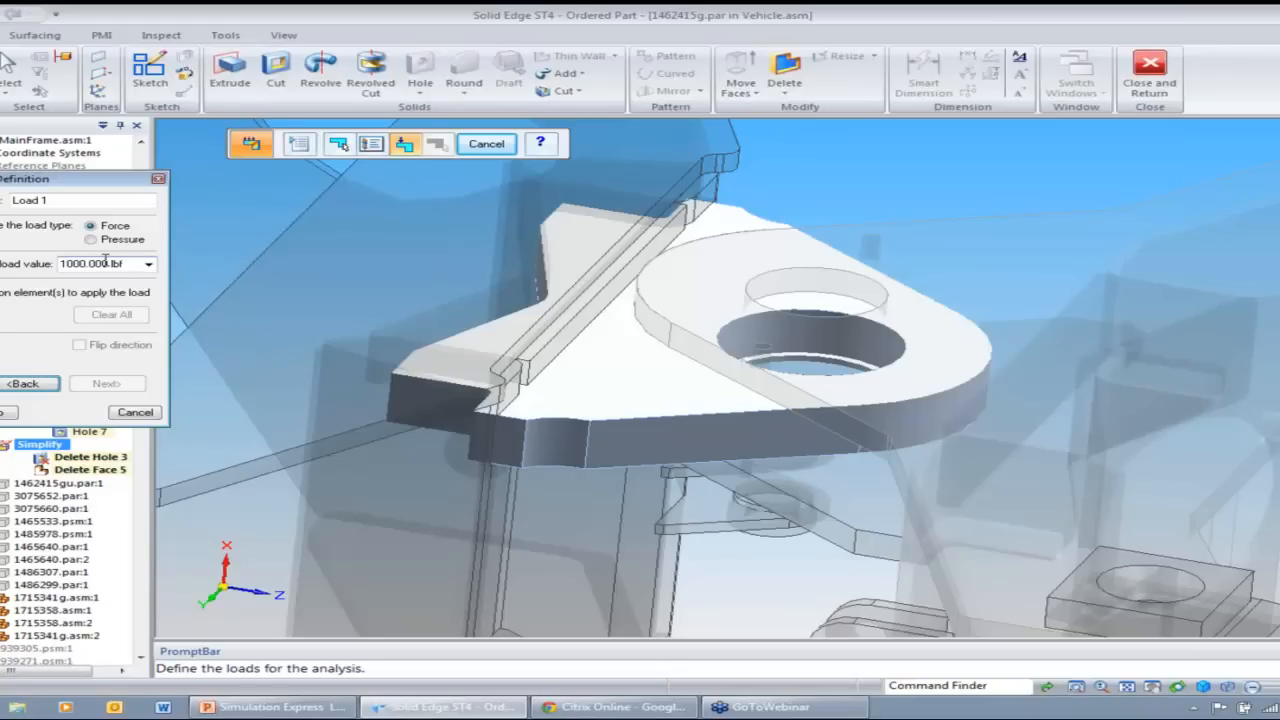
left_click(845, 338)
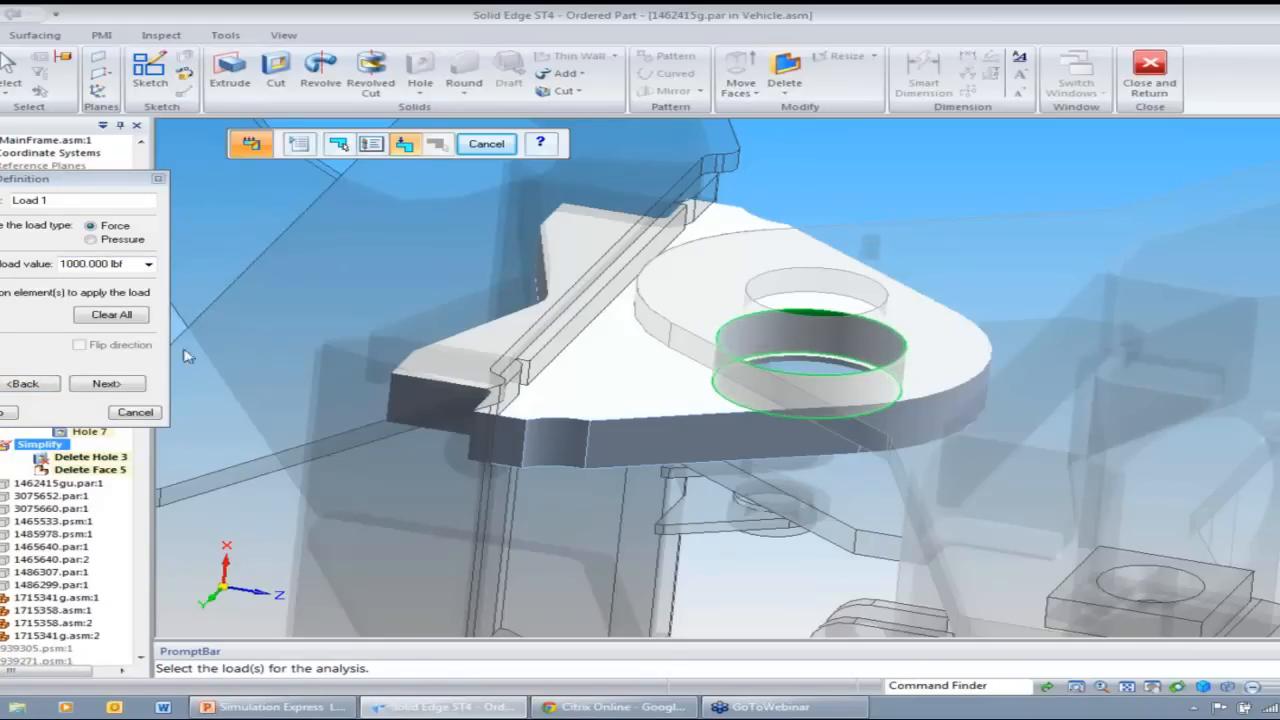
left_click(121, 384)
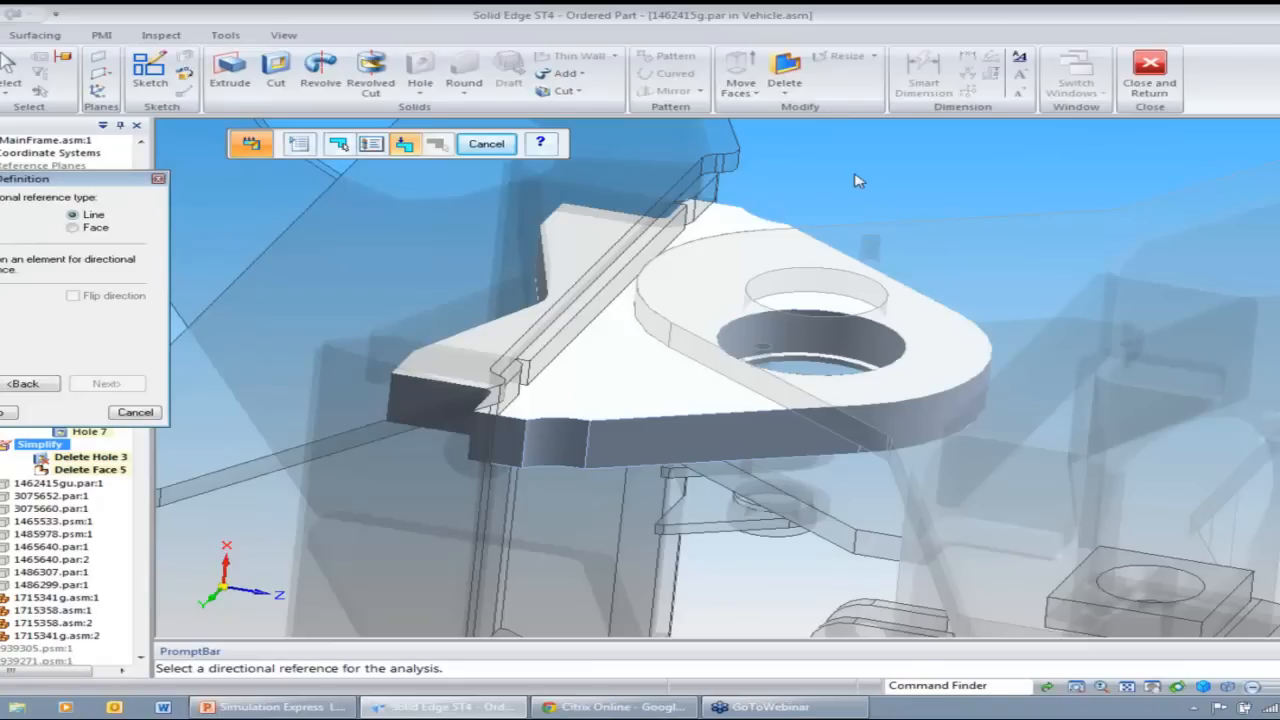
- Direct the force along the straight frame edge below the plate's rounded end, flip its direction and finish the load definition
left_click(910, 490)
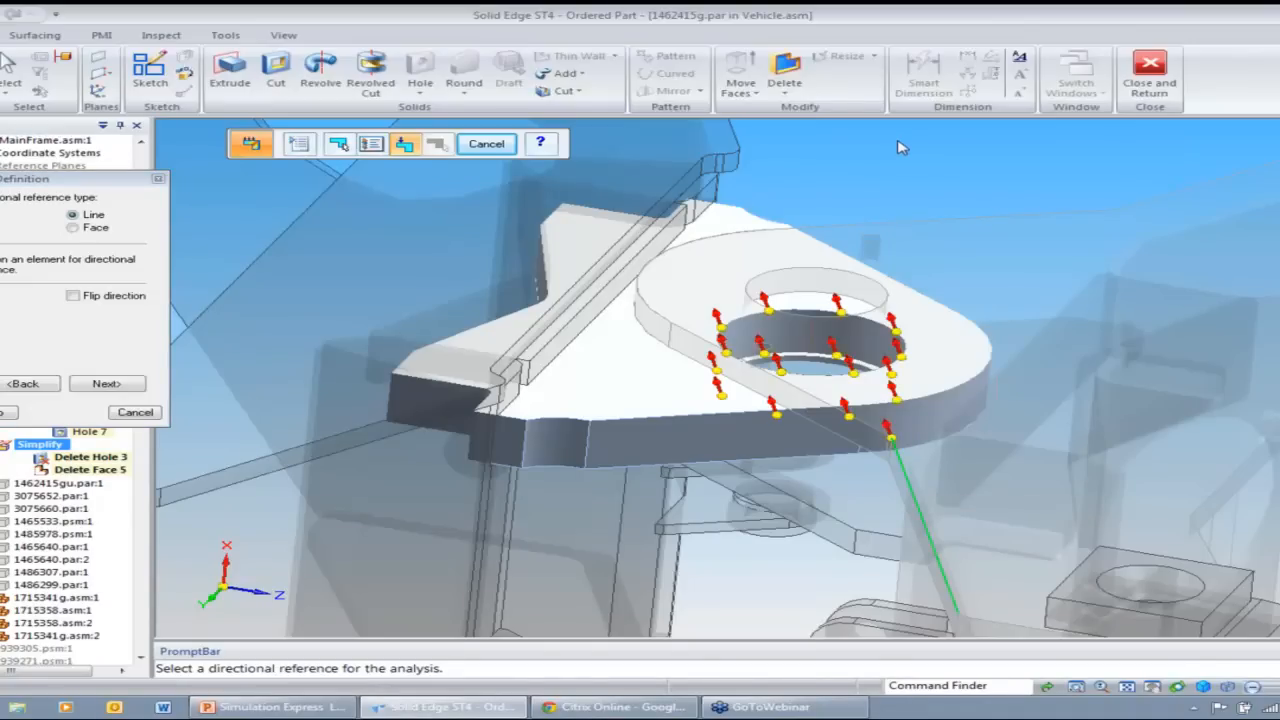
left_click(75, 297)
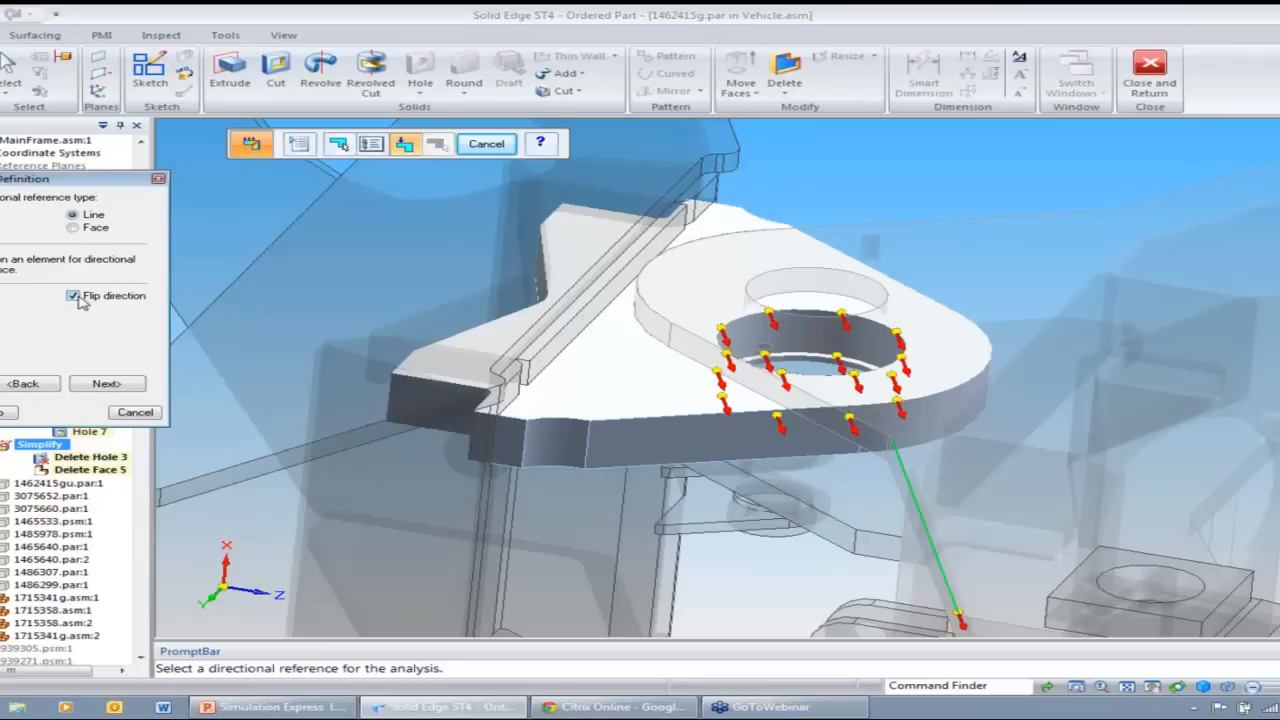
left_click(125, 384)
left_click(118, 383)
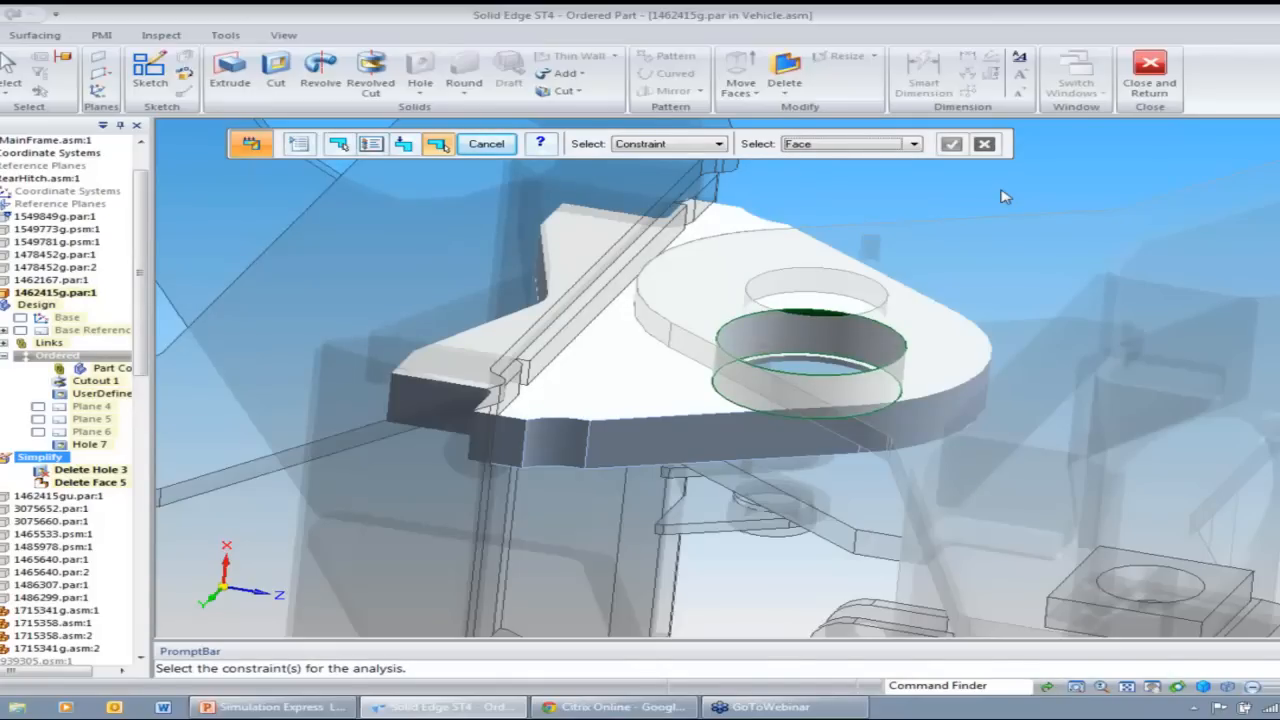
- Constrain the two small end faces on the plate's tips opposite the large bore and solve the study
right_click(575, 222)
left_click(665, 216)
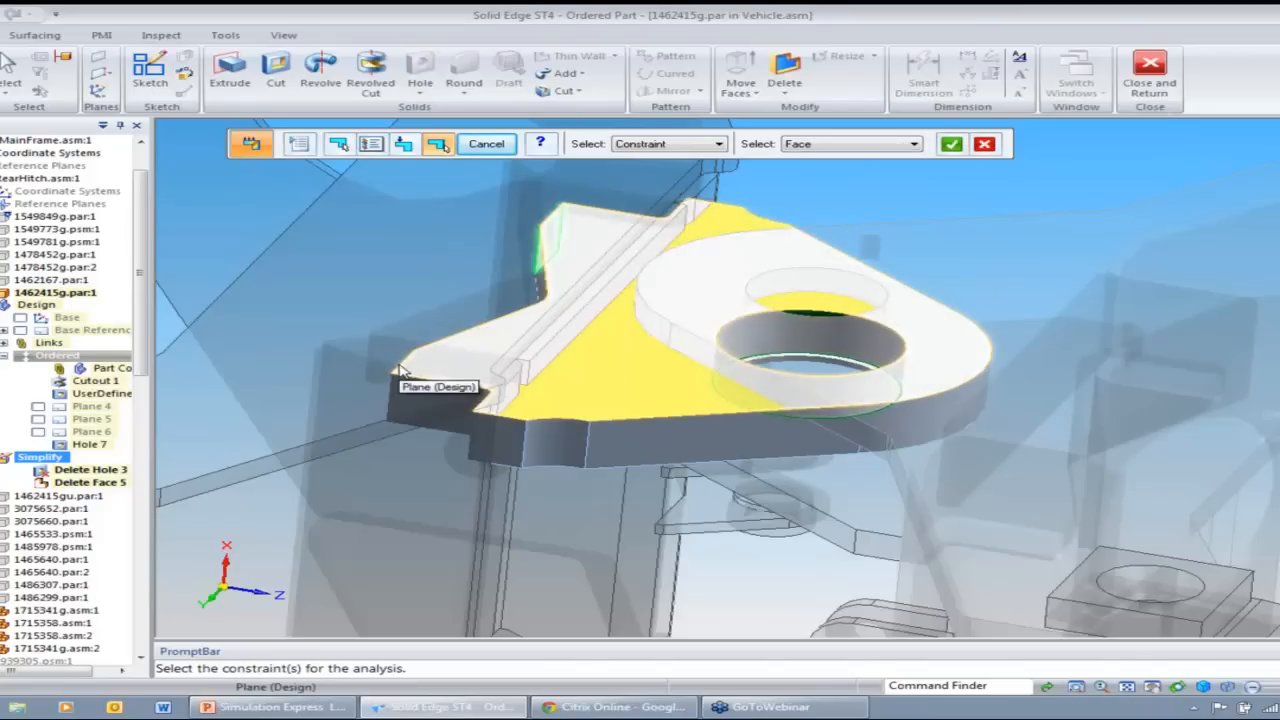
right_click(480, 372)
left_click(522, 383)
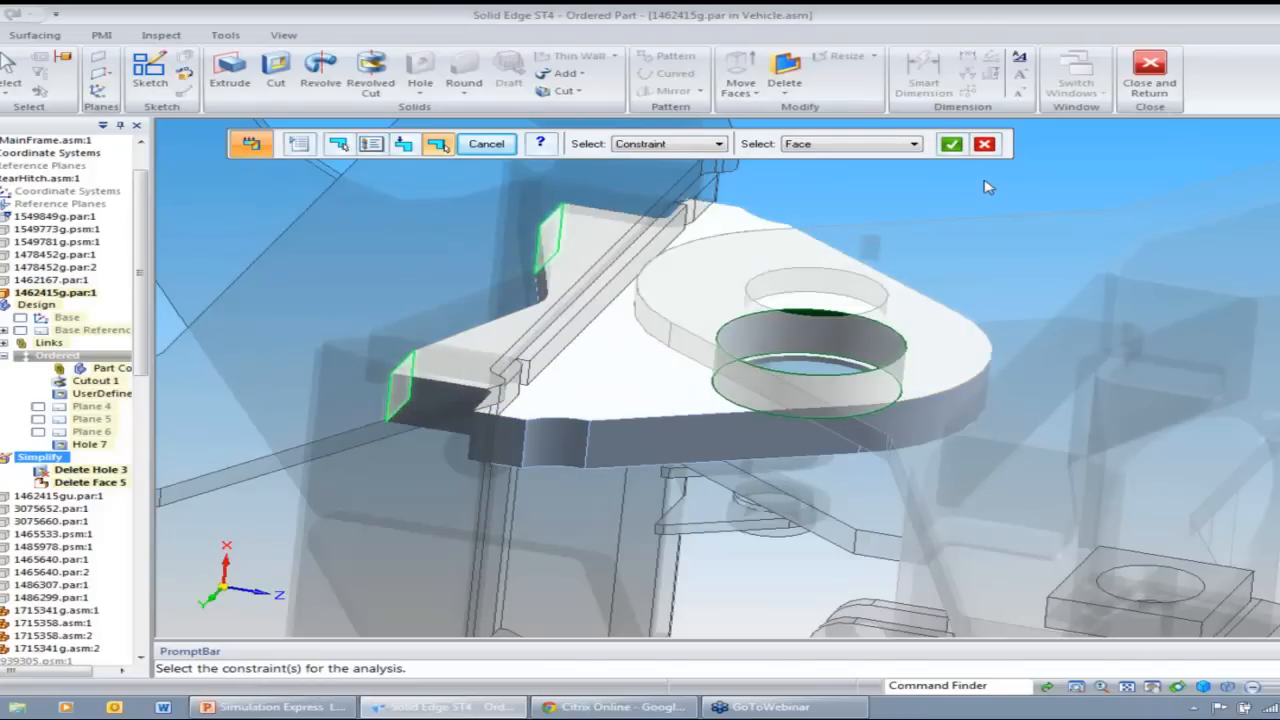
left_click(951, 144)
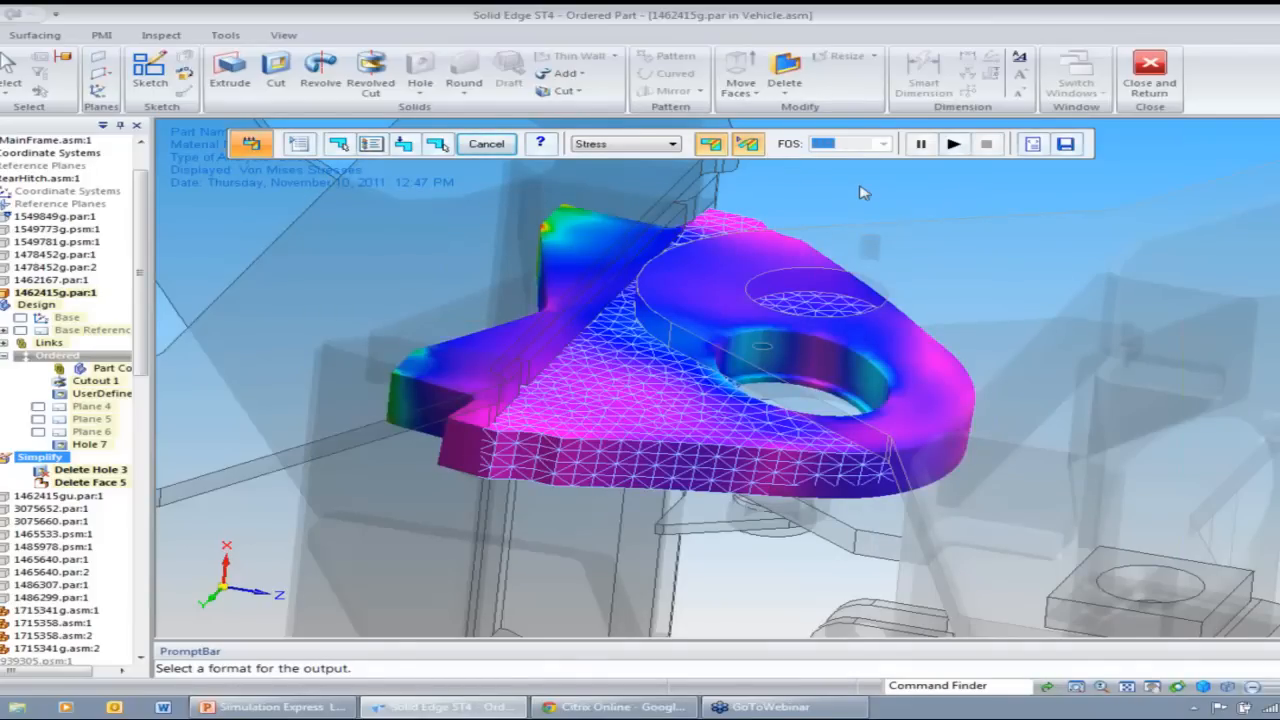
- Play and stop the stress result animation, and inspect the option for saving it as an AVI animation
left_click(957, 147)
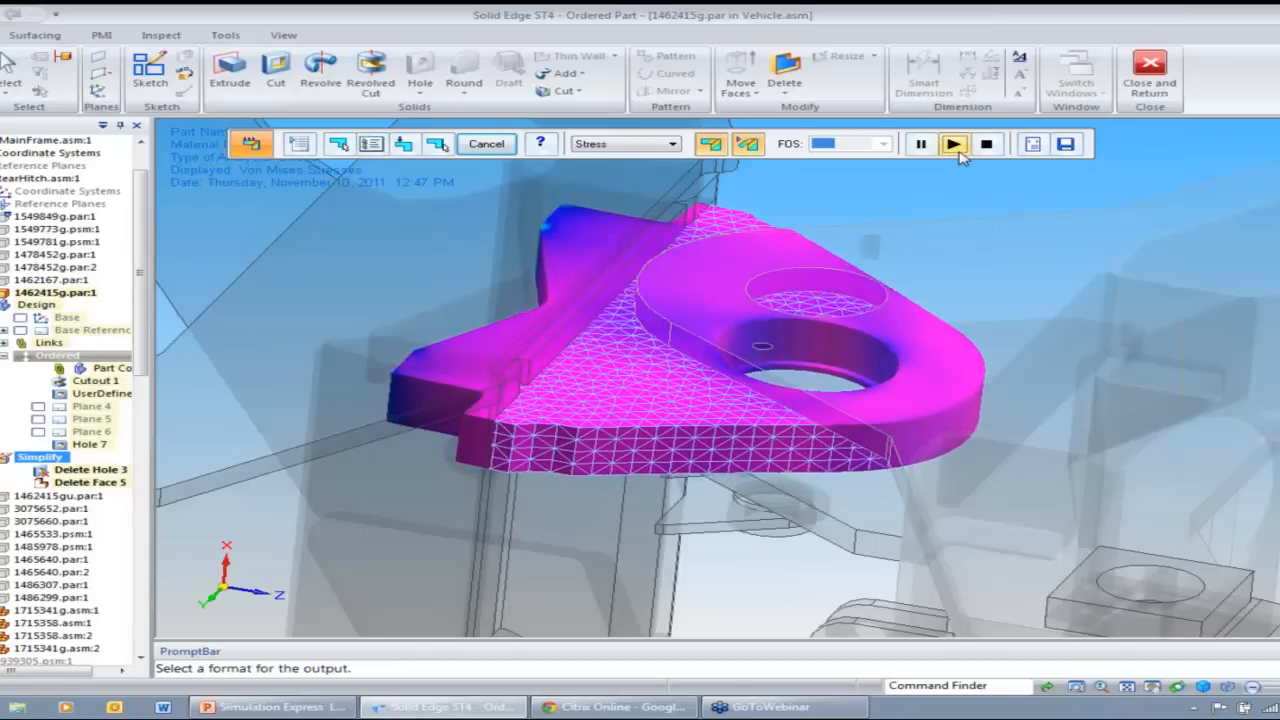
left_click(986, 144)
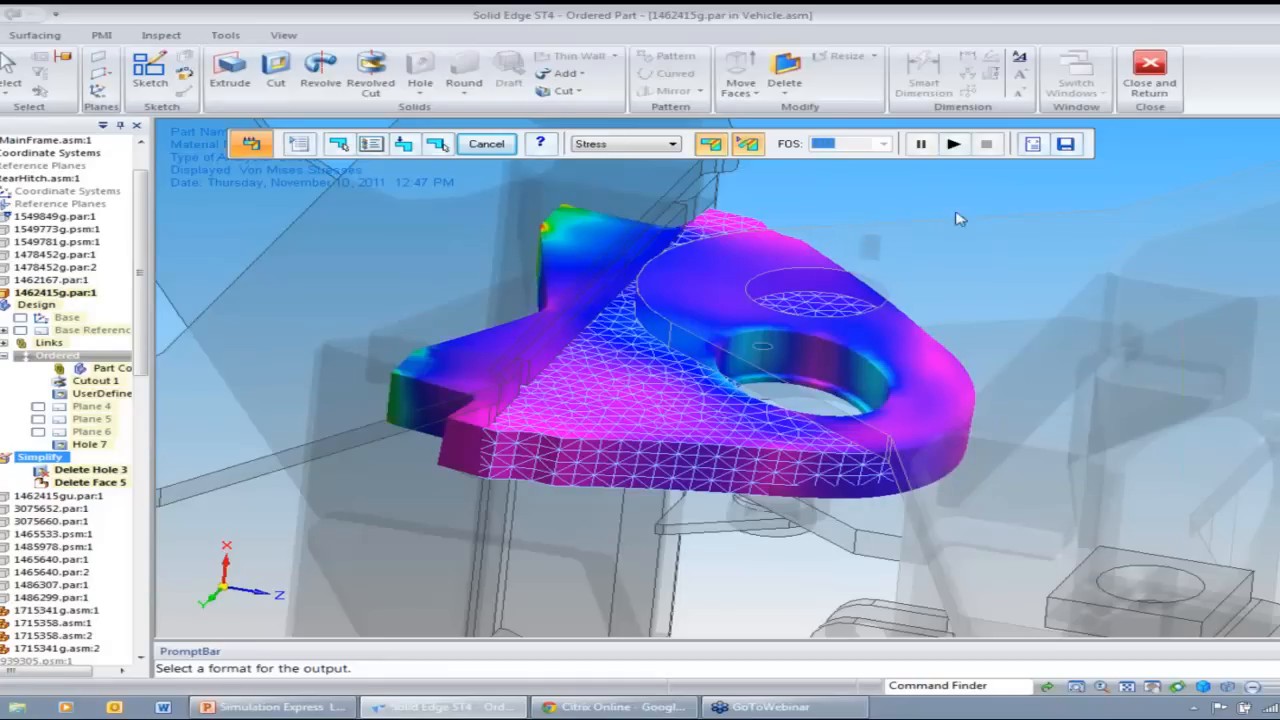
left_click(1066, 145)
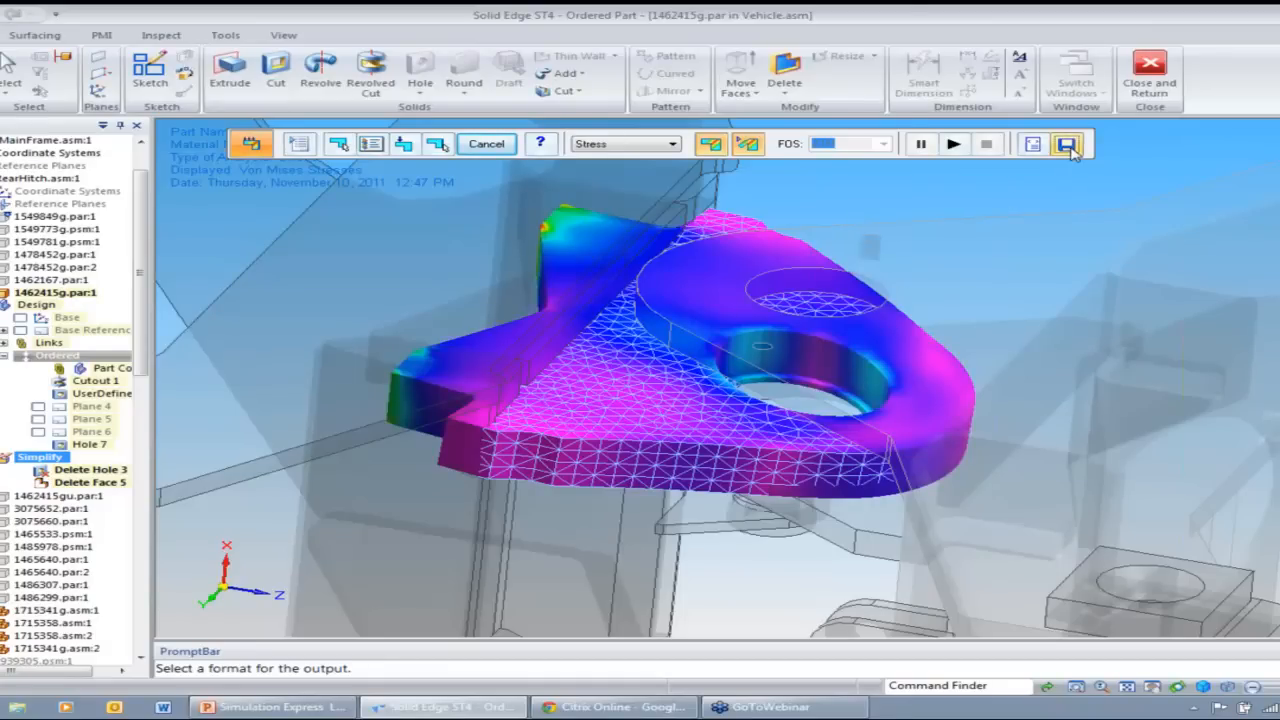
left_click(705, 270)
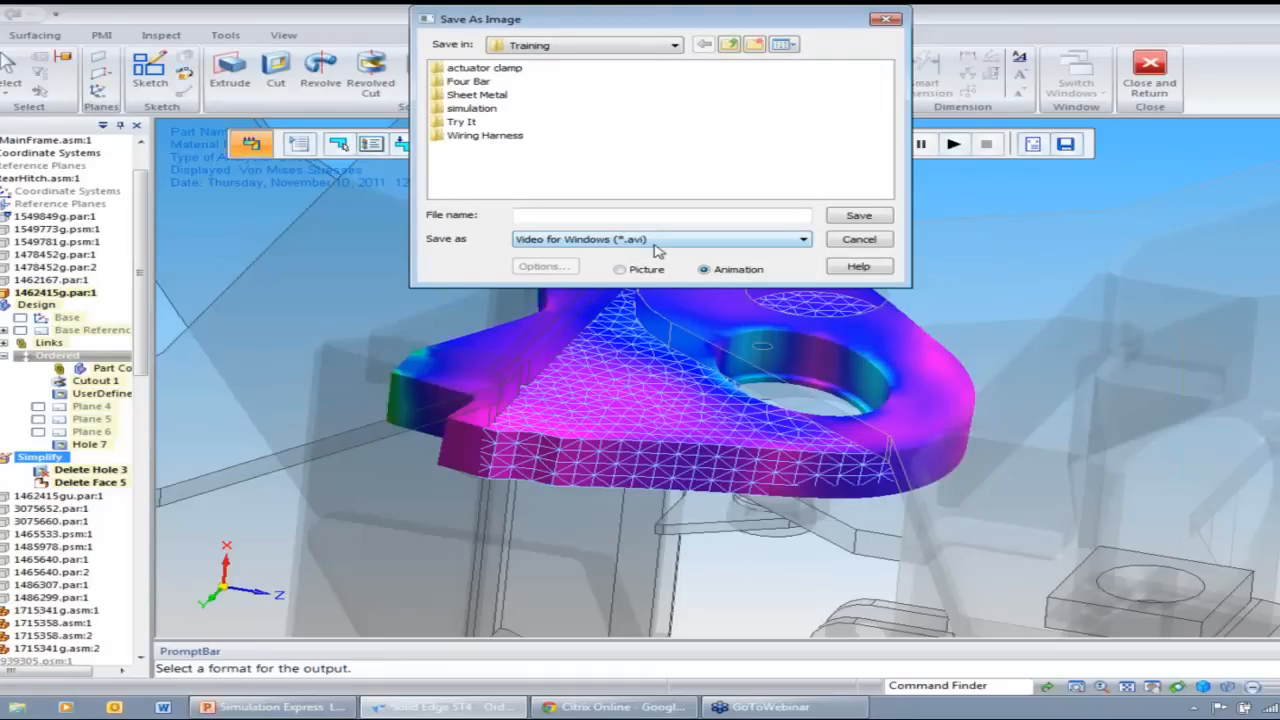
left_click(857, 240)
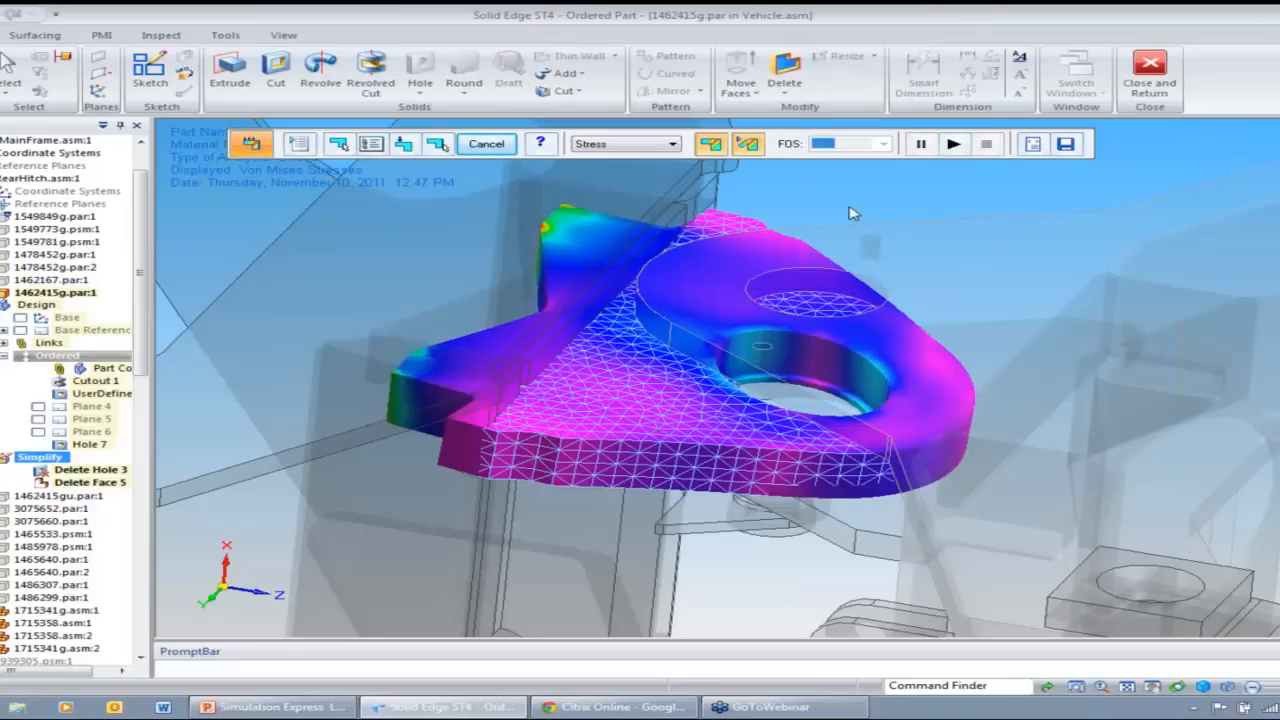
- Show the Displacement results on the plate
left_click(622, 145)
left_click(605, 166)
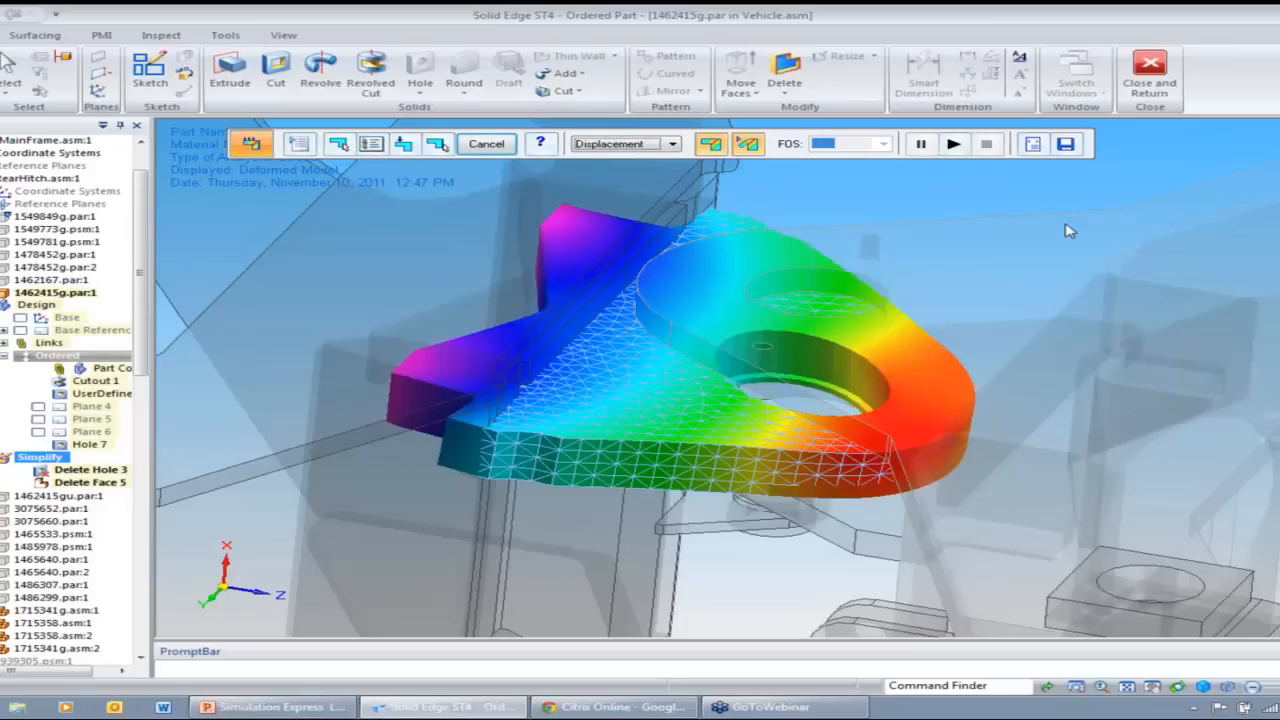
- Create an HTML report titled "Hitch part stress analysis", leaving the introduction and conclusion empty
left_click(1034, 145)
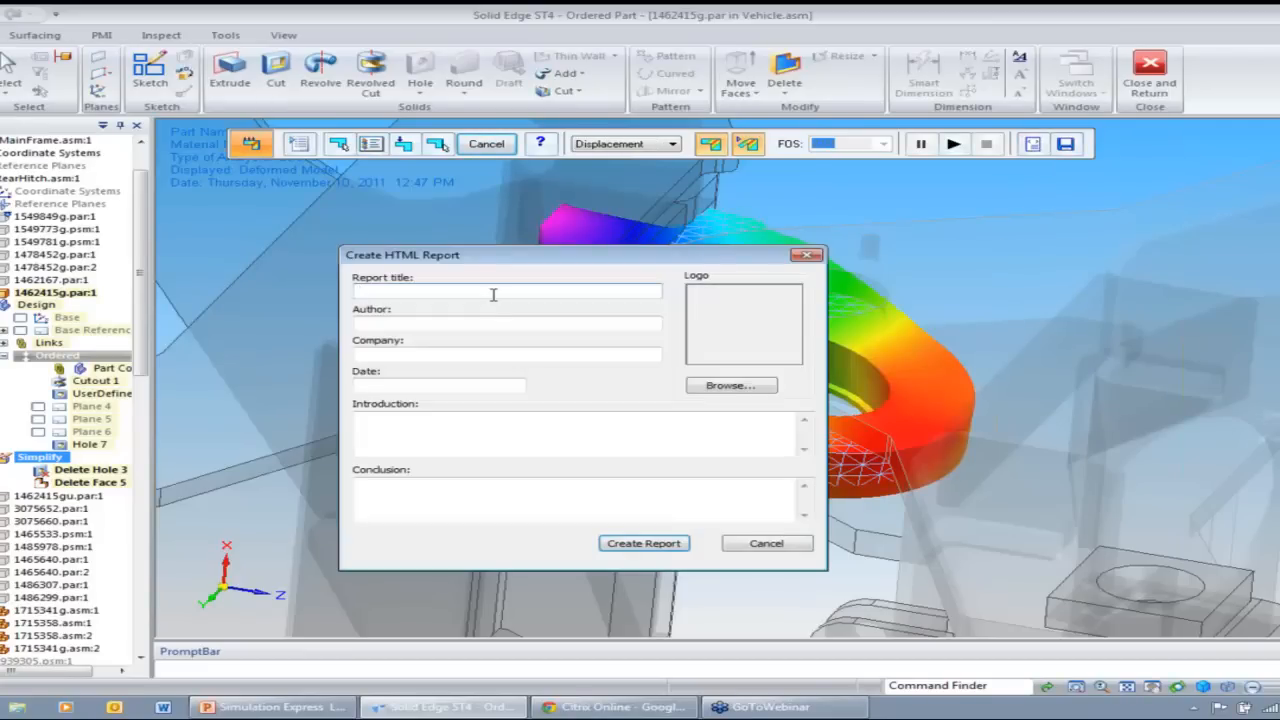
type("Hitch part stress ")
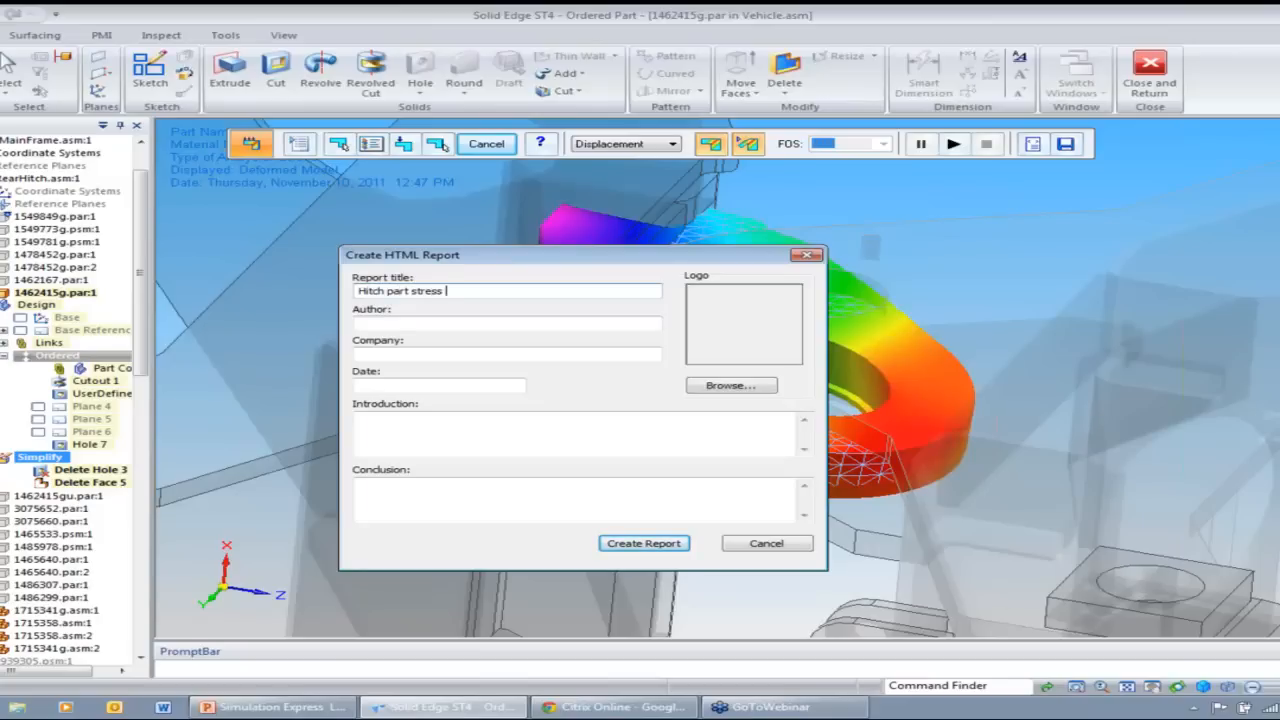
type("analysis")
key("Tab")
key("Tab")
left_click(503, 449)
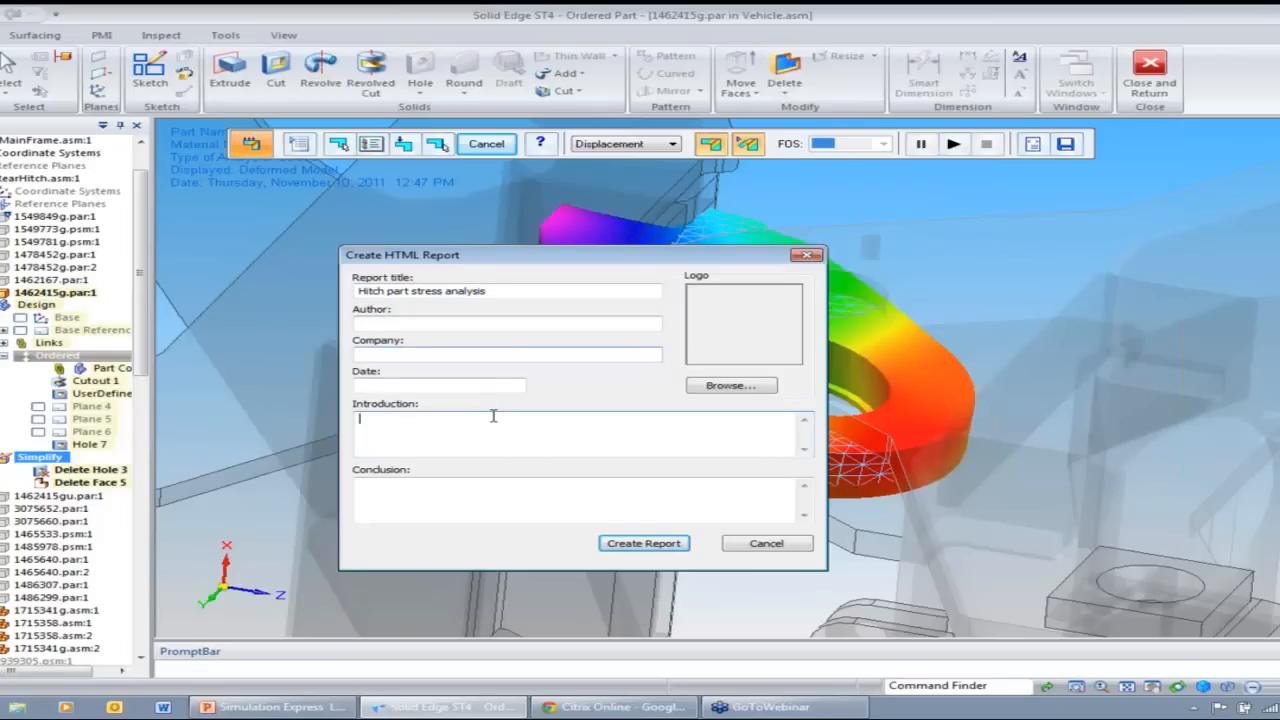
left_click(636, 545)
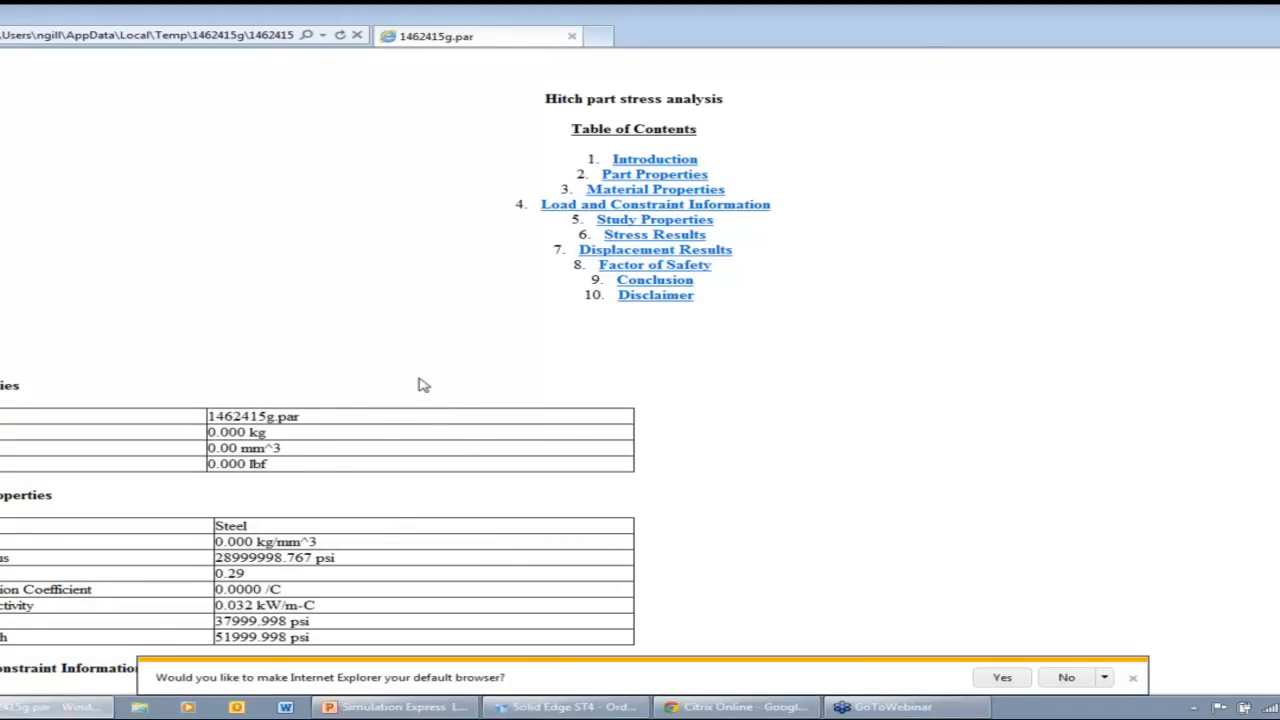
- Review the report's material, load, mesh and result tables and the full-size stress plot, and close the report
scroll(190, 315, "down", 2)
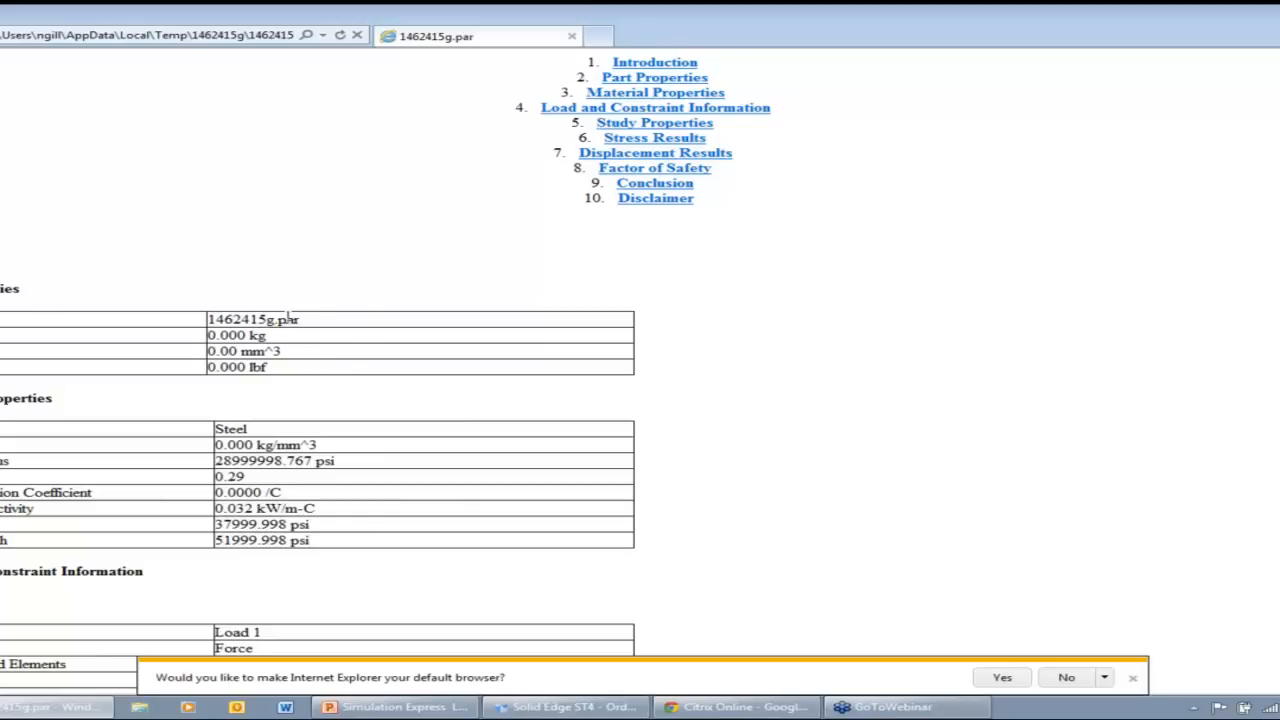
scroll(229, 414, "down", 3)
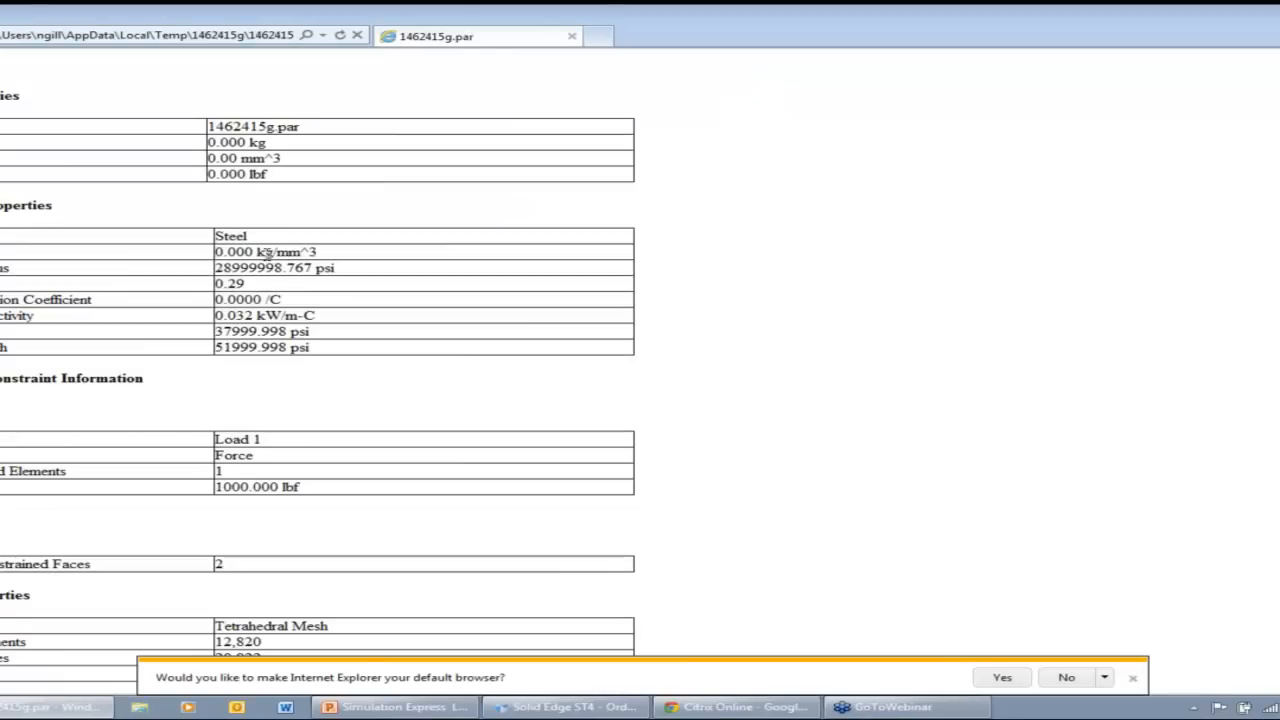
scroll(262, 251, "down", 8)
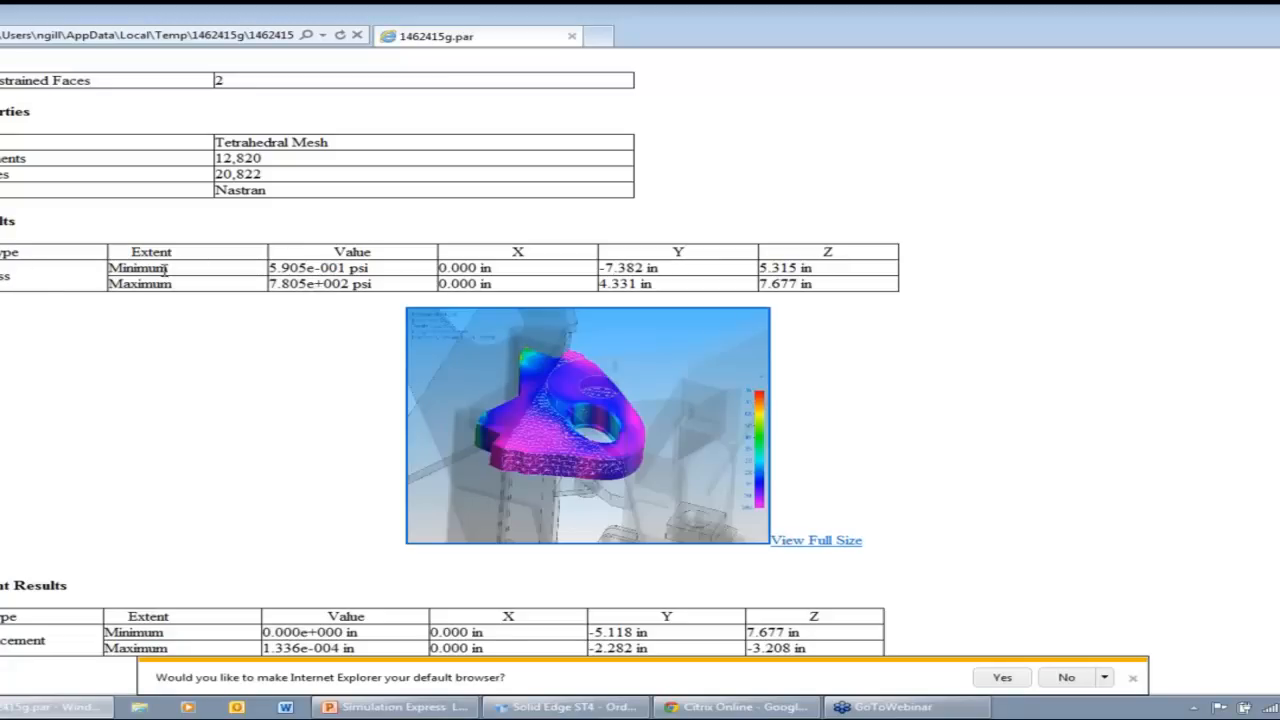
left_click(845, 540)
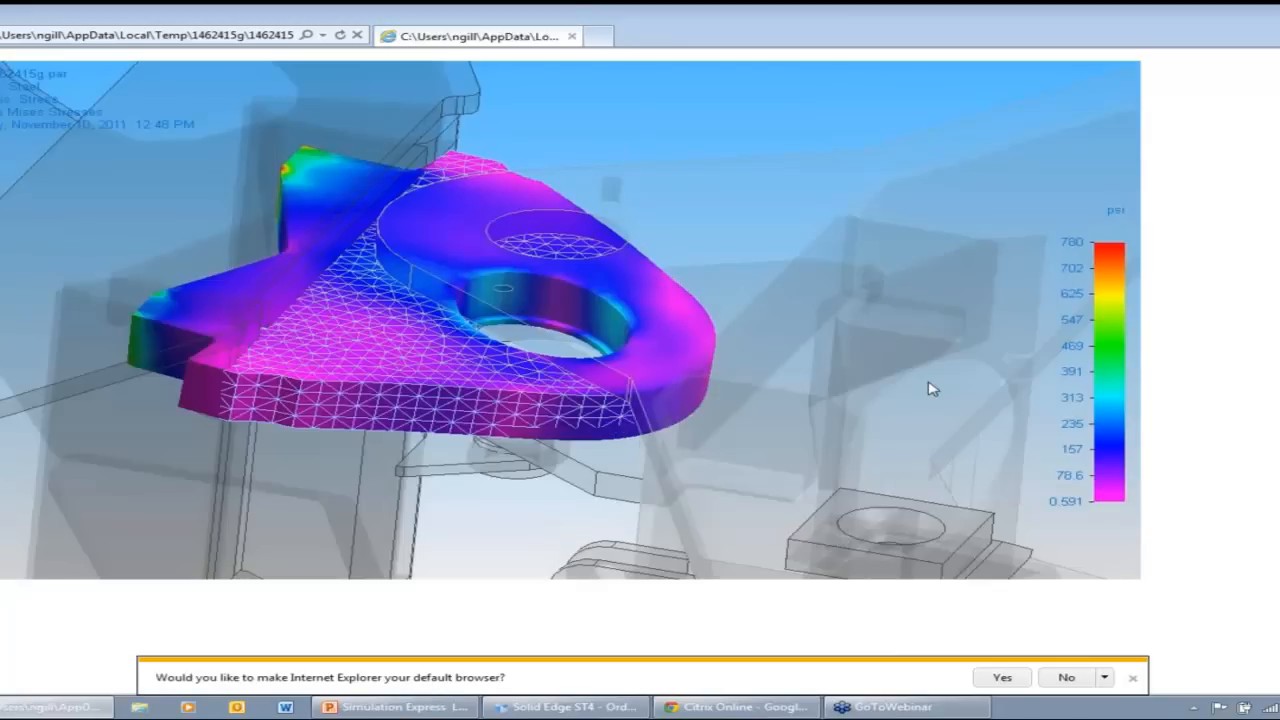
left_click(2, 35)
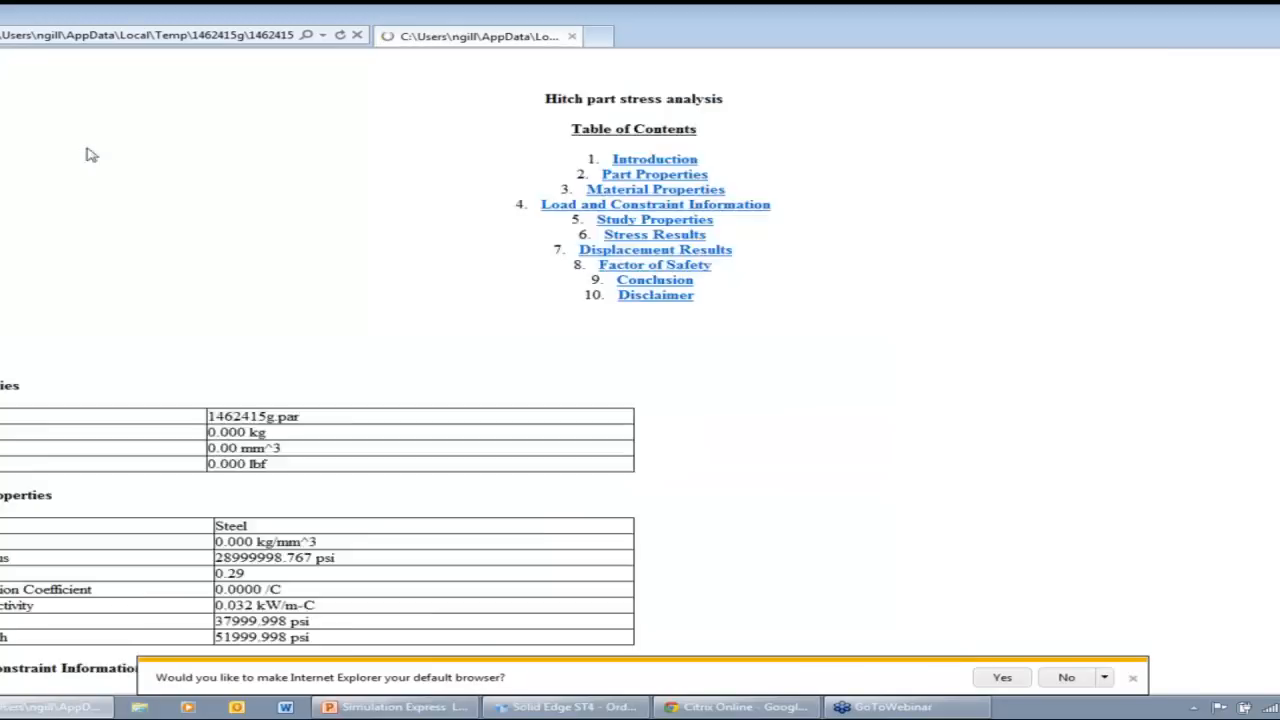
scroll(465, 334, "up", 4)
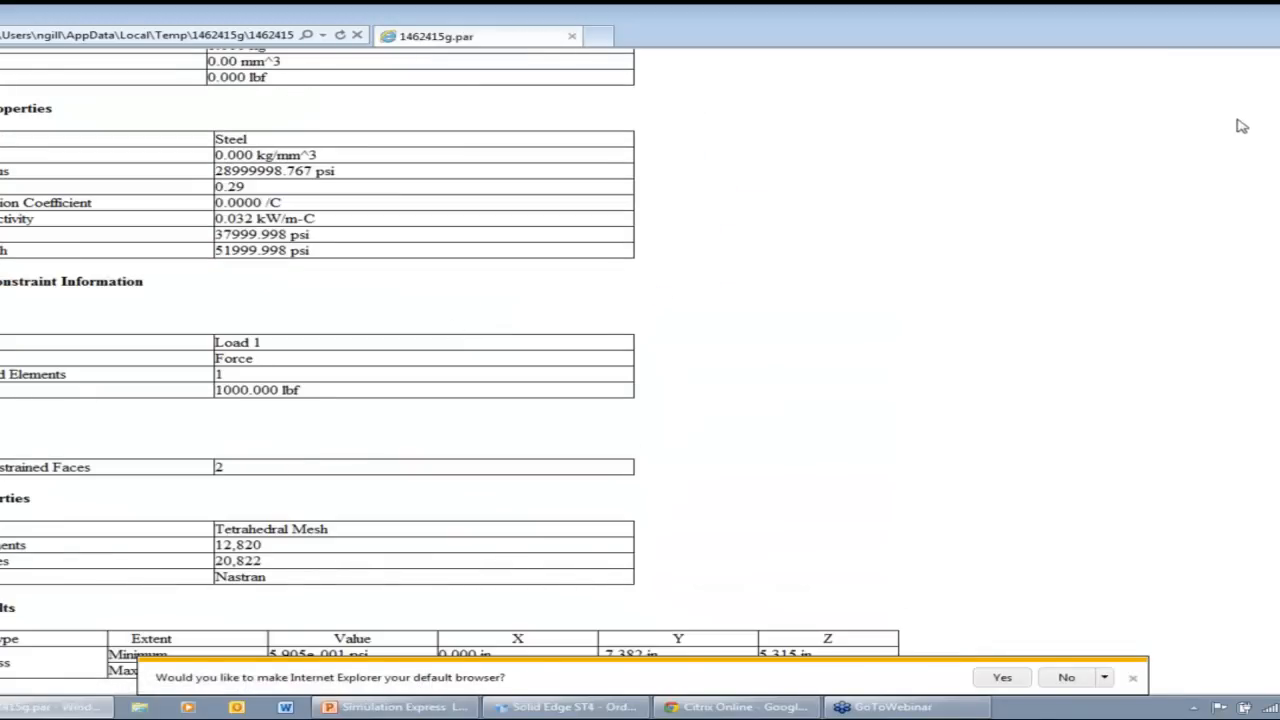
left_click(1277, 12)
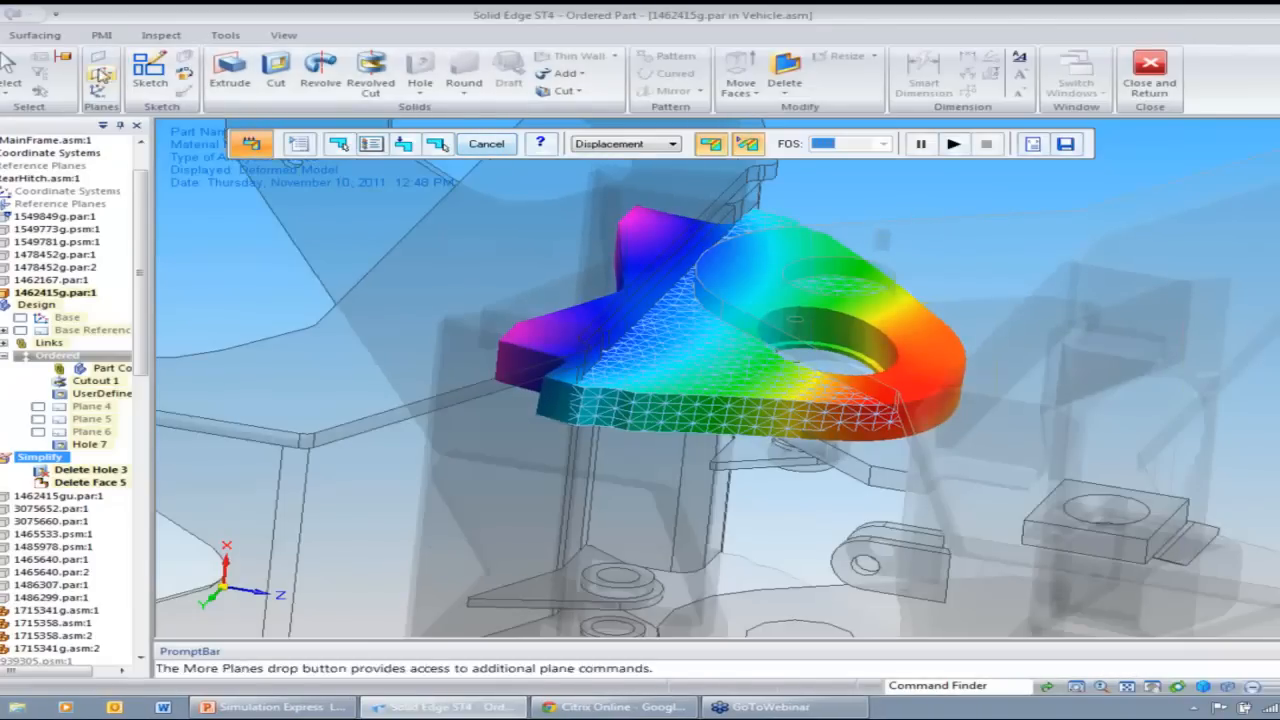
- Leave the part's analysis, return to the vehicle assembly and apply its 4-Engine Compartment display configuration
left_click(10, 62)
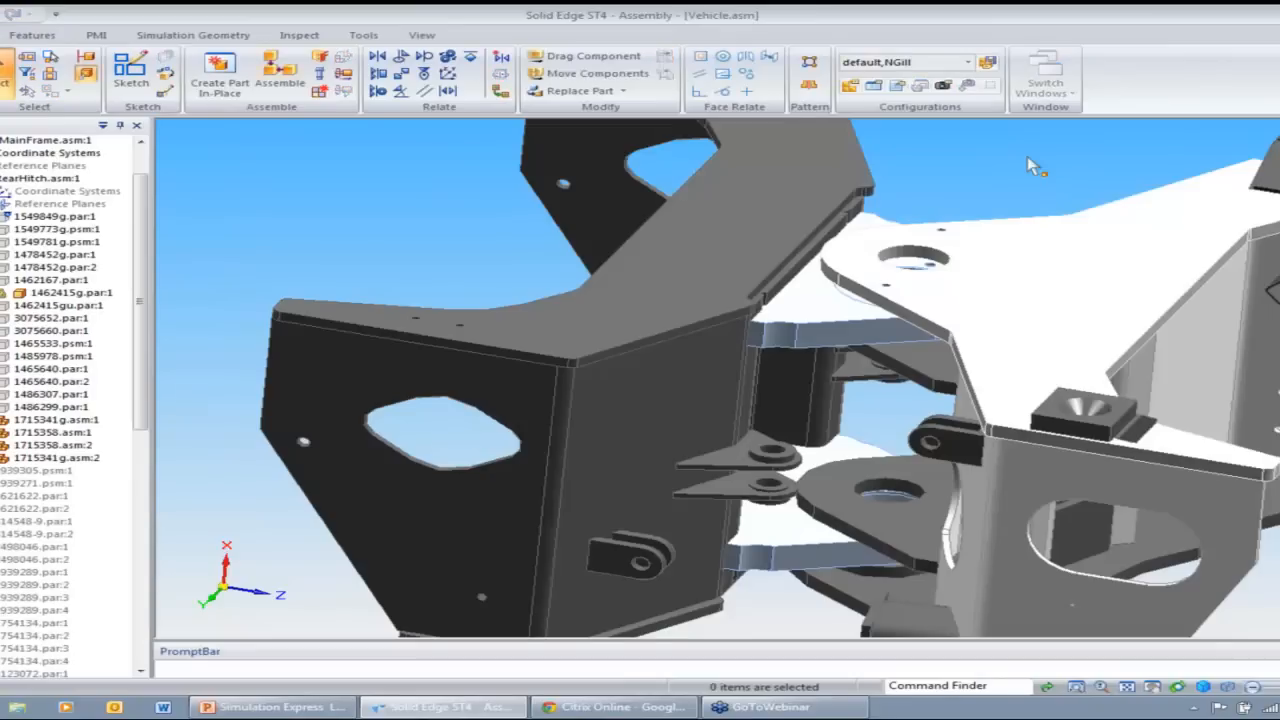
left_click(967, 62)
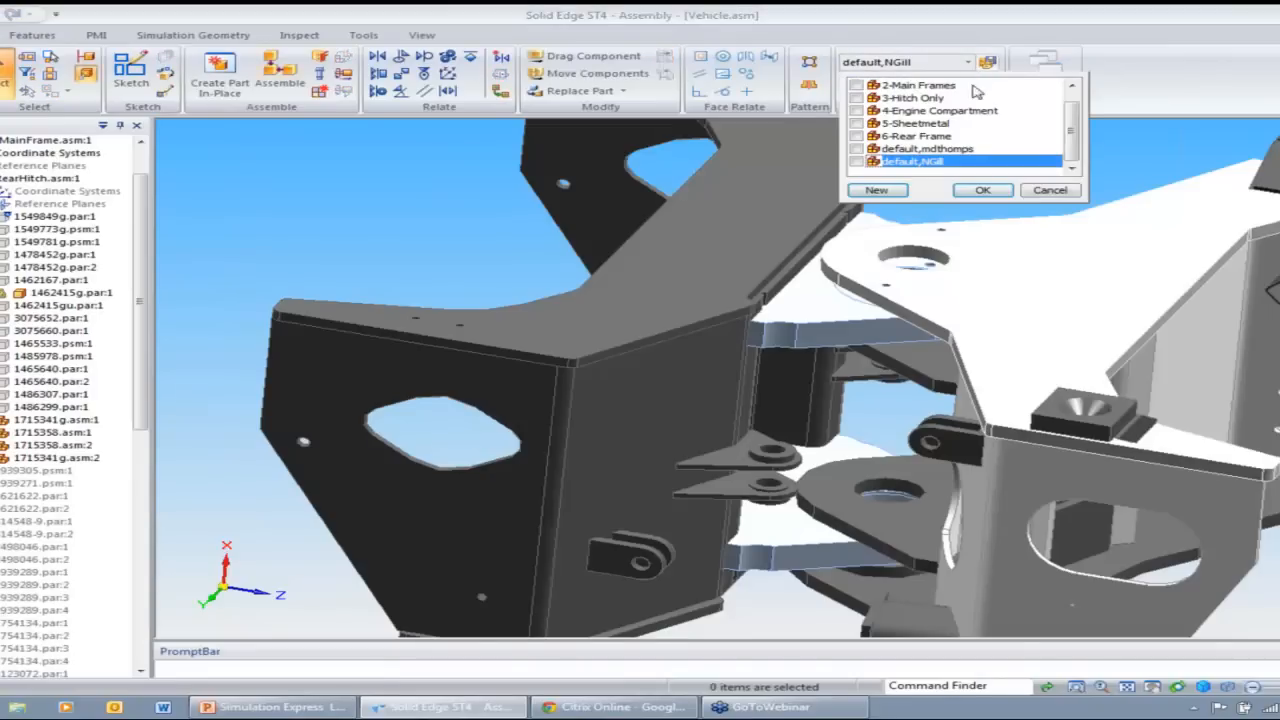
left_click(920, 110)
left_click(982, 190)
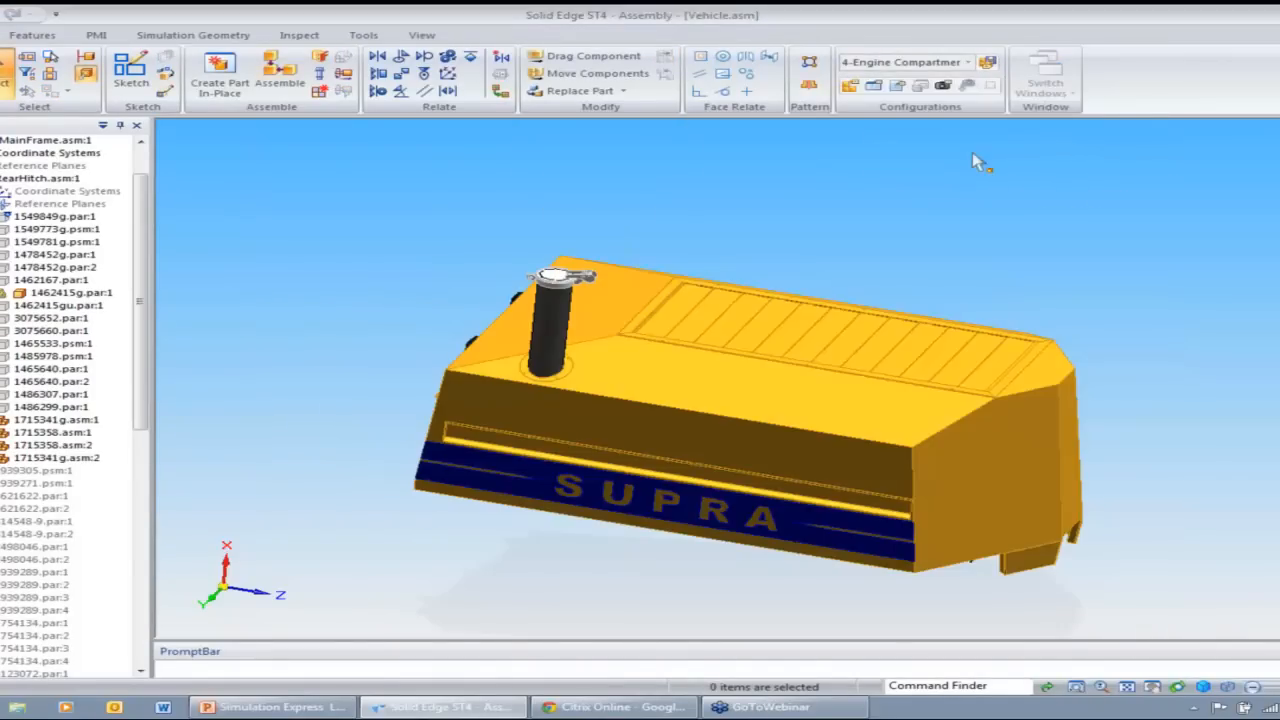
- Open the exhaust pipe on the engine hood for in-place editing within the vehicle assembly
scroll(735, 207, "up", 1)
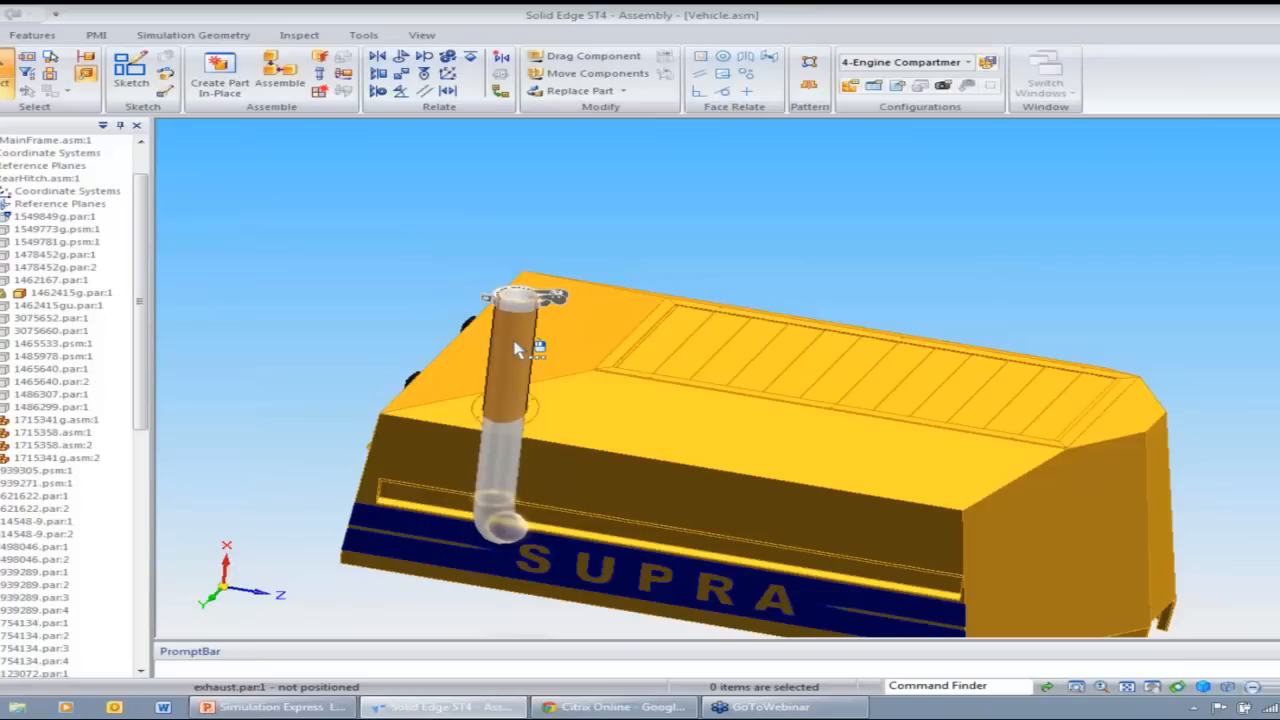
middle_click_drag(389, 323, 370, 325)
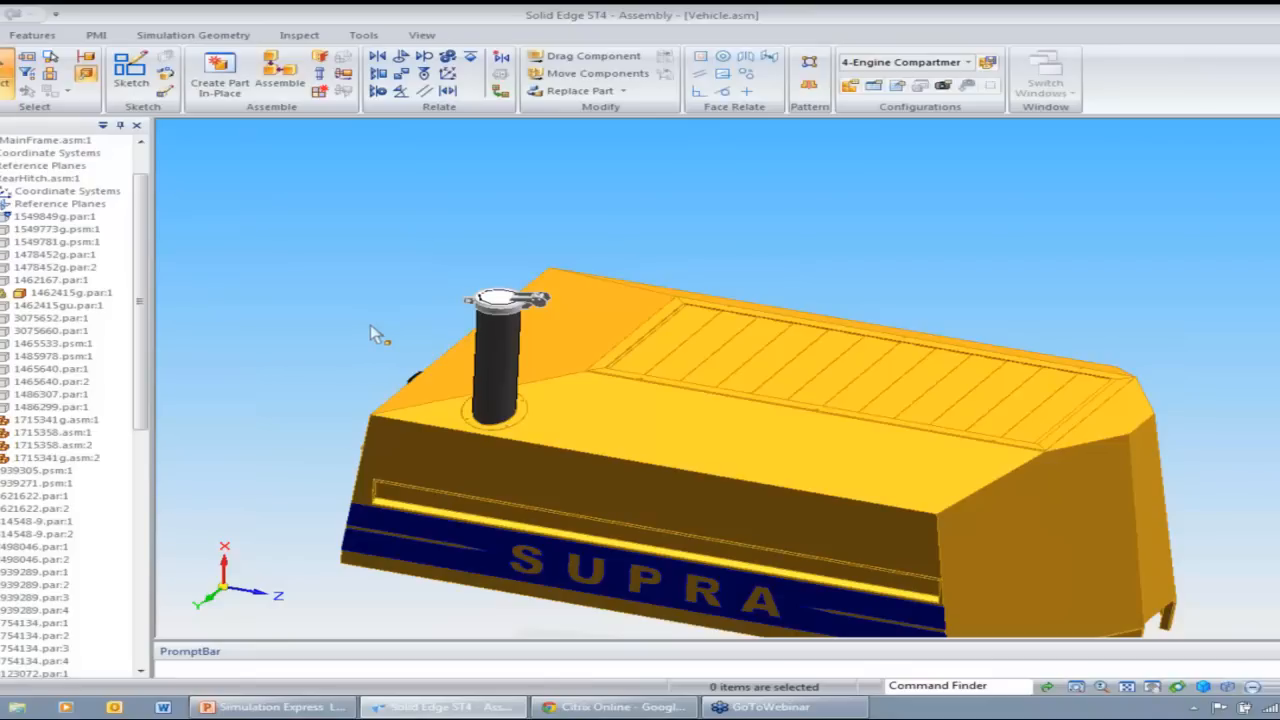
left_click(478, 368)
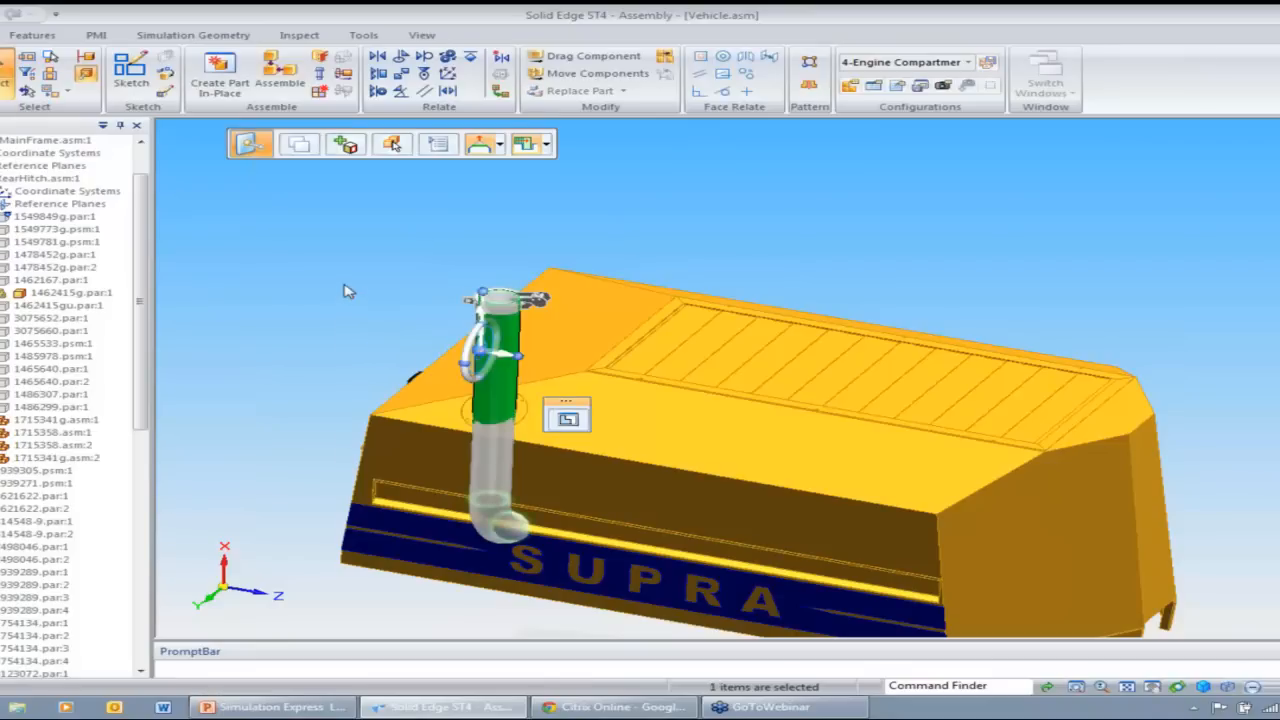
right_click(348, 290)
left_click(365, 384)
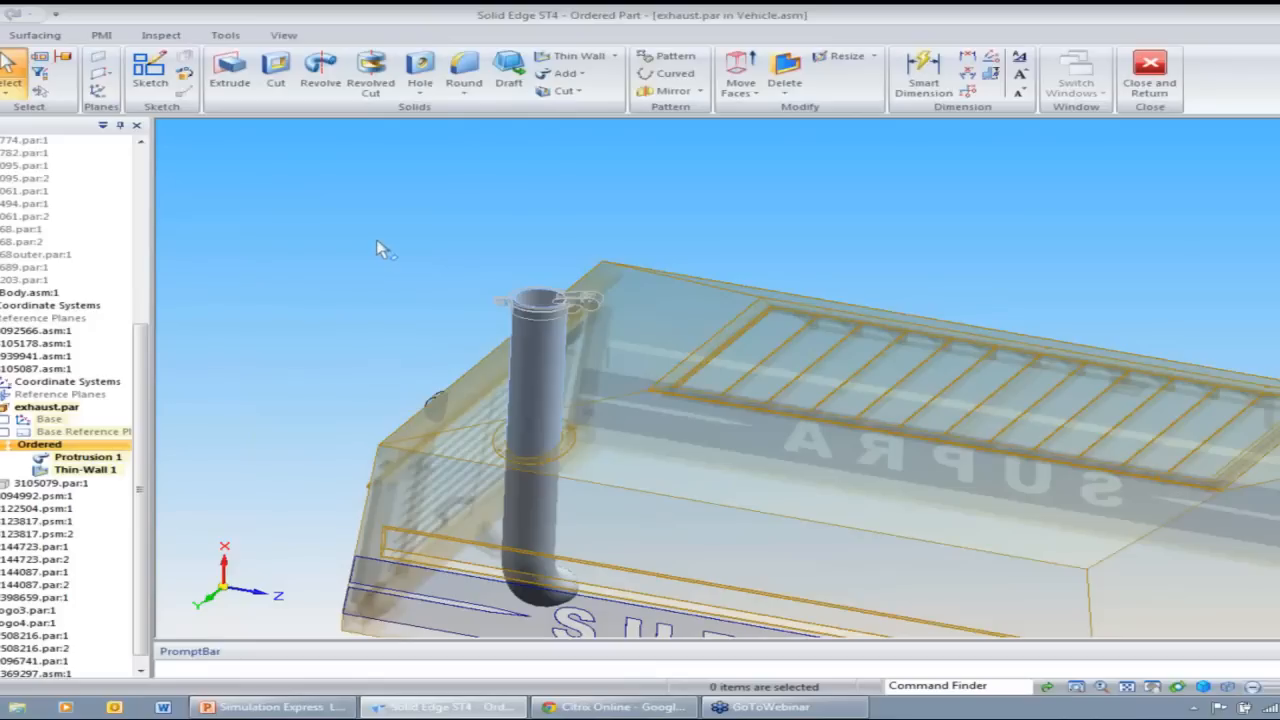
- Start a Simulation Express analysis of the exhaust pipe with the Modal type and Stainless steel as the material
scroll(382, 248, "down", 2)
right_click(650, 189)
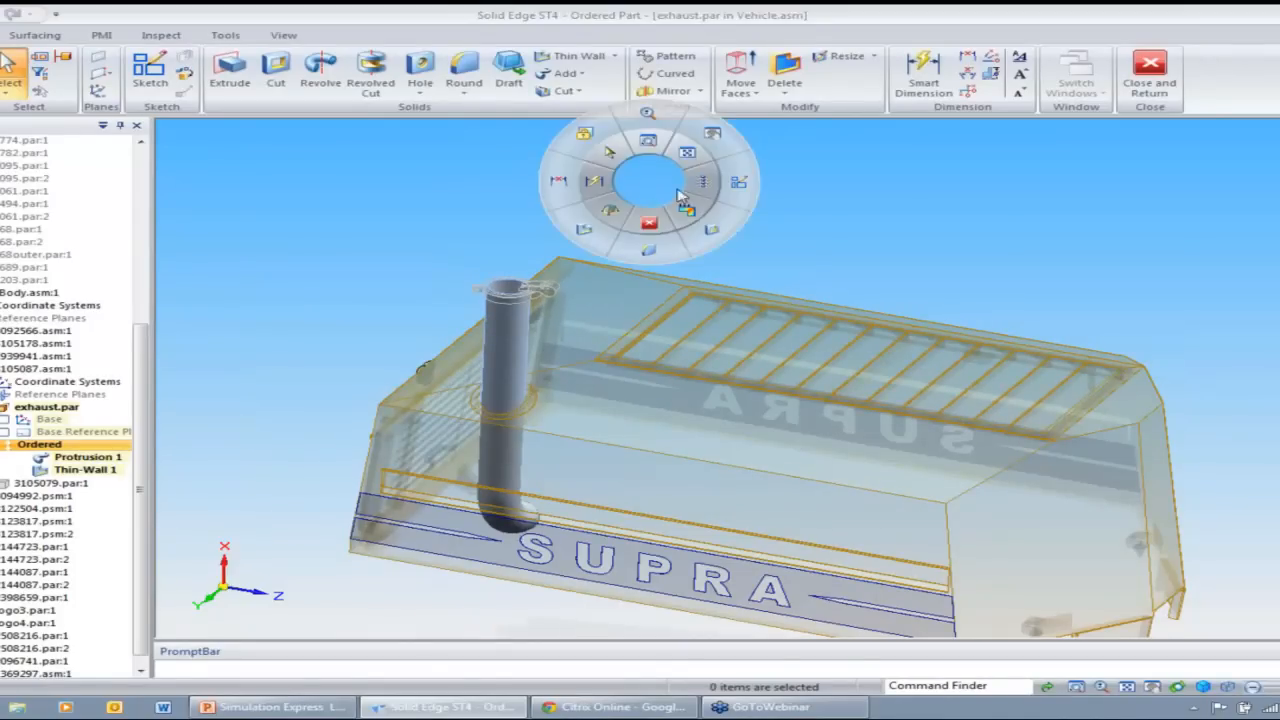
left_click(680, 212)
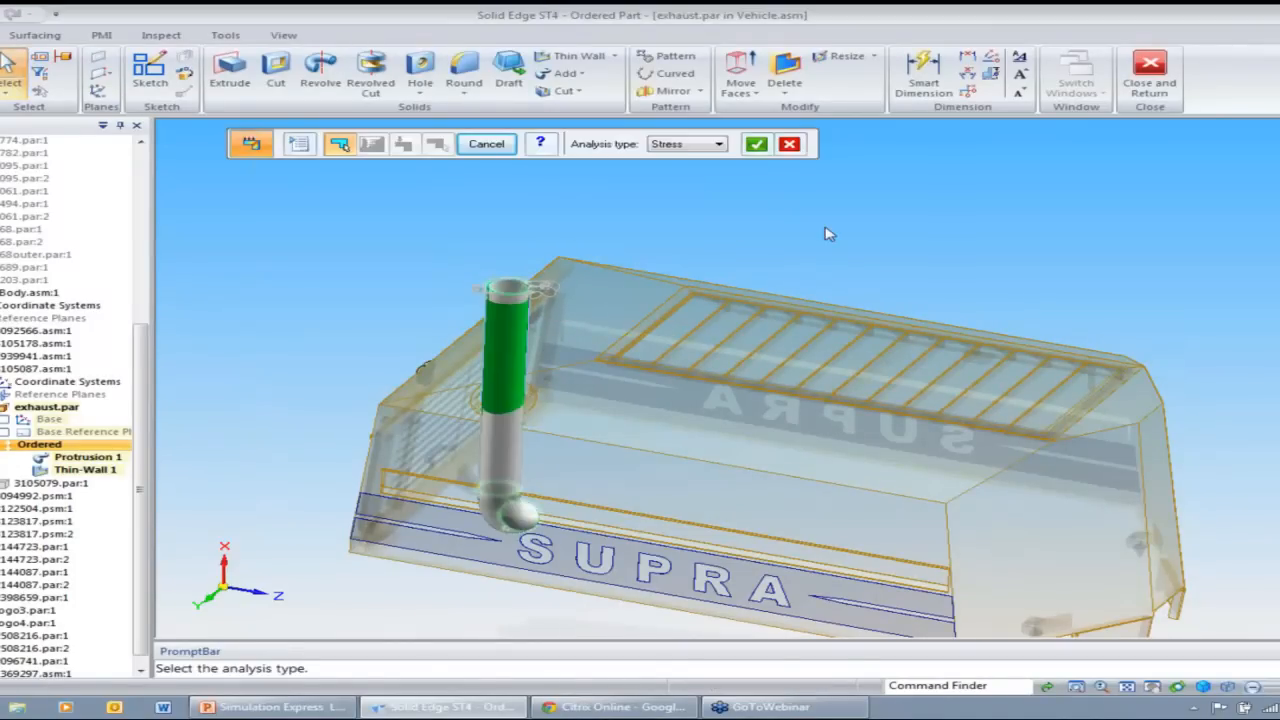
left_click(693, 145)
left_click(666, 168)
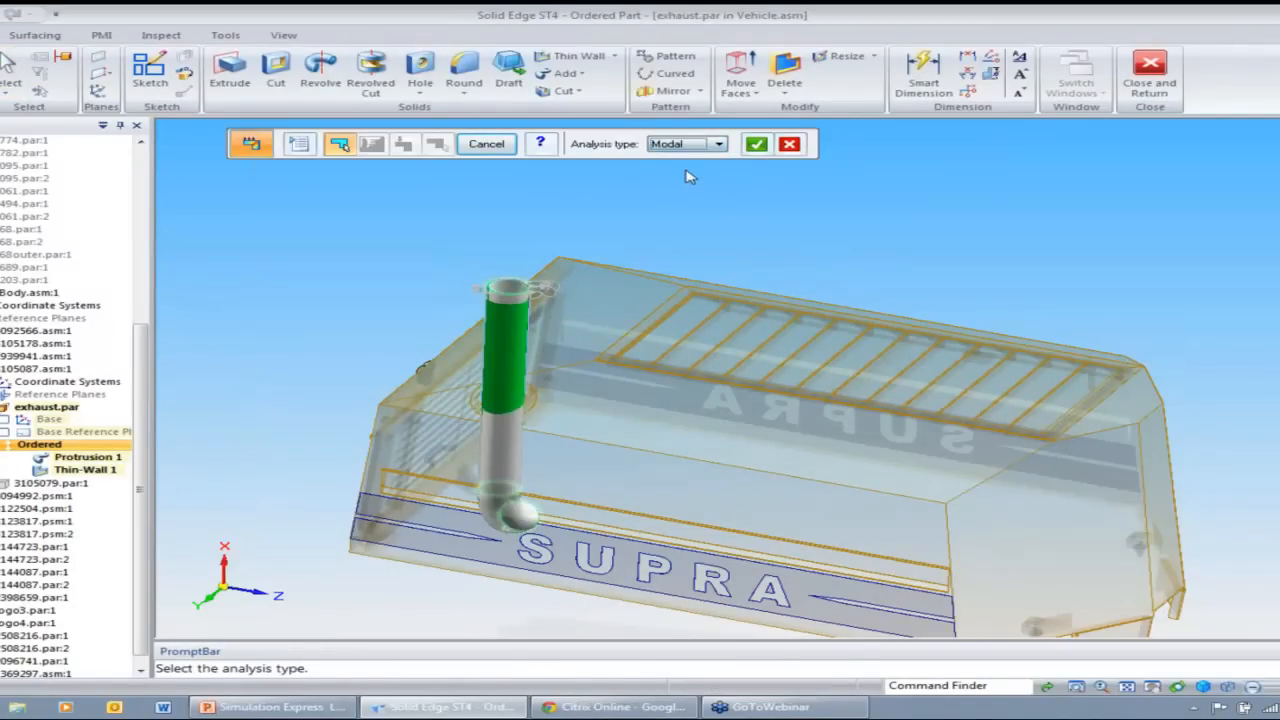
left_click(756, 144)
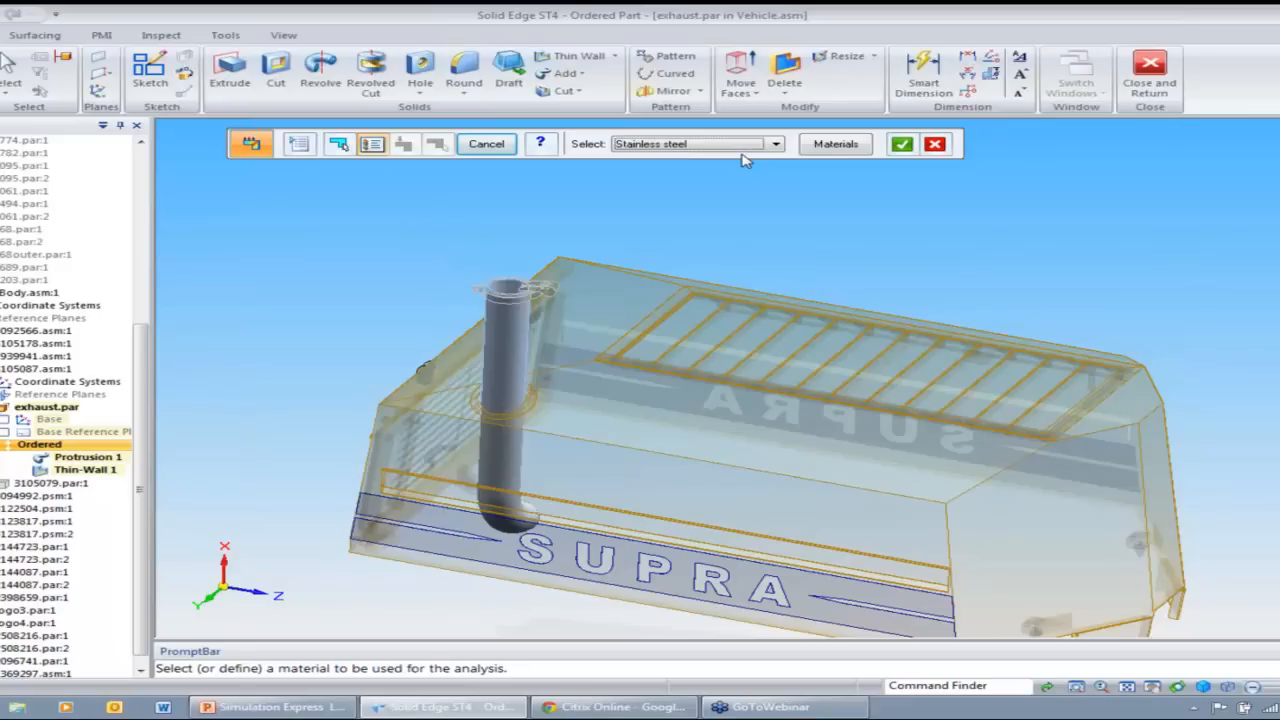
left_click(902, 144)
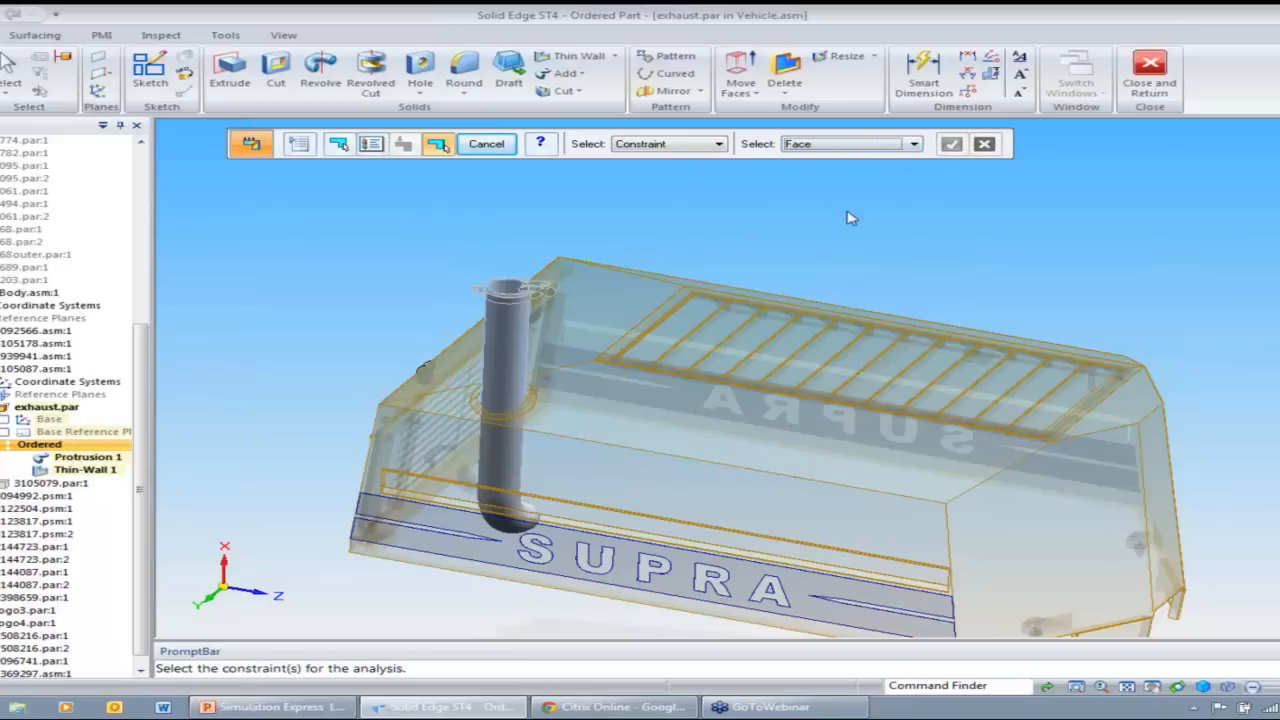
- Constrain the end face of the pipe's lower elbow and solve the modal analysis
left_click(514, 515)
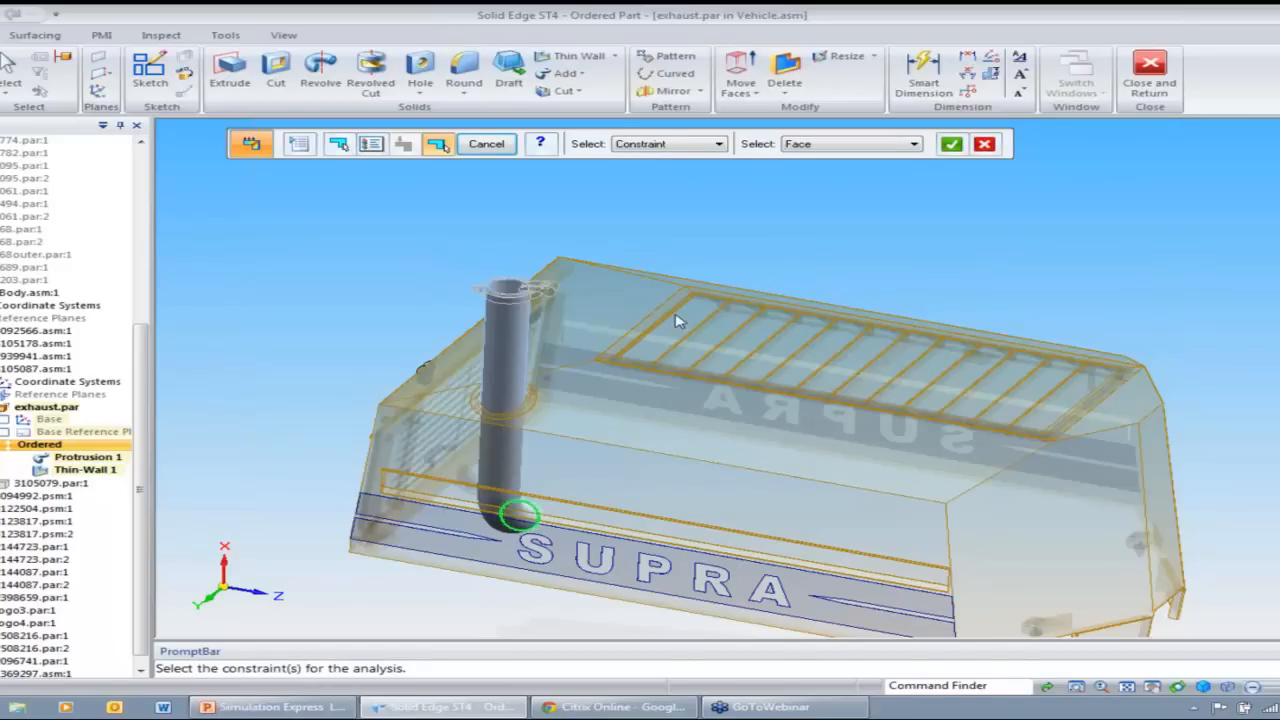
middle_click_drag(645, 321, 630, 318)
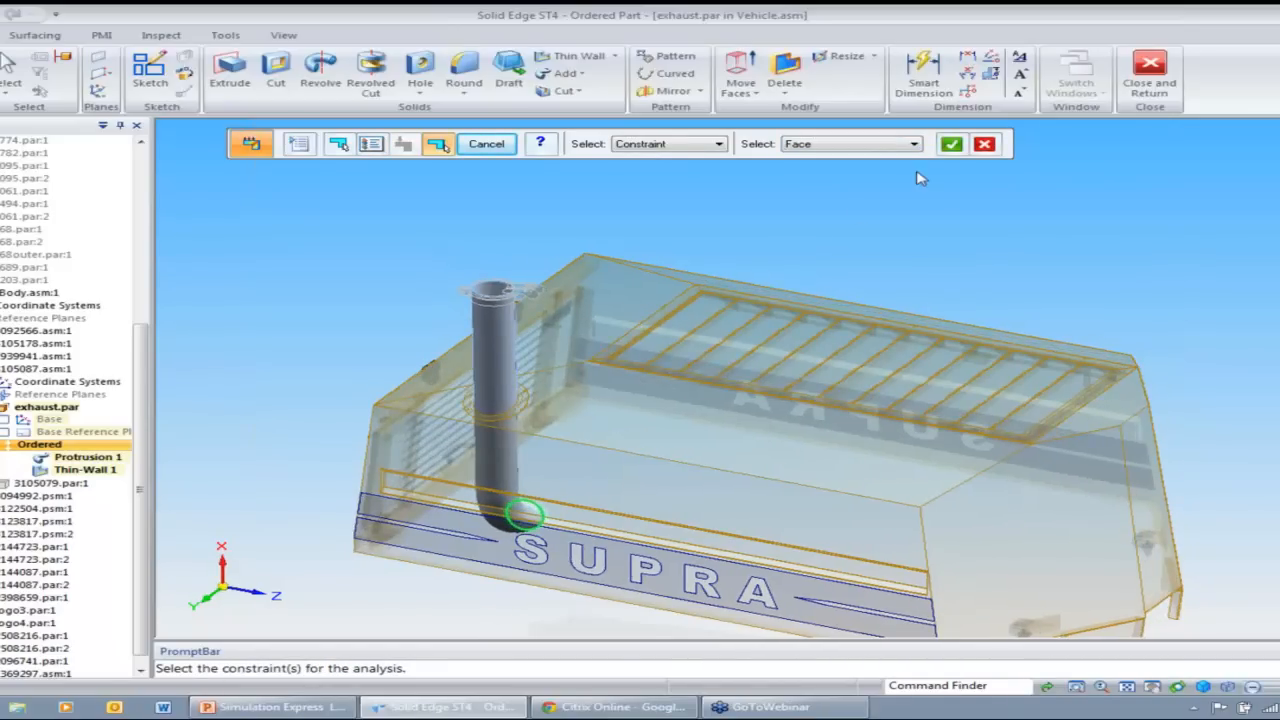
left_click(951, 144)
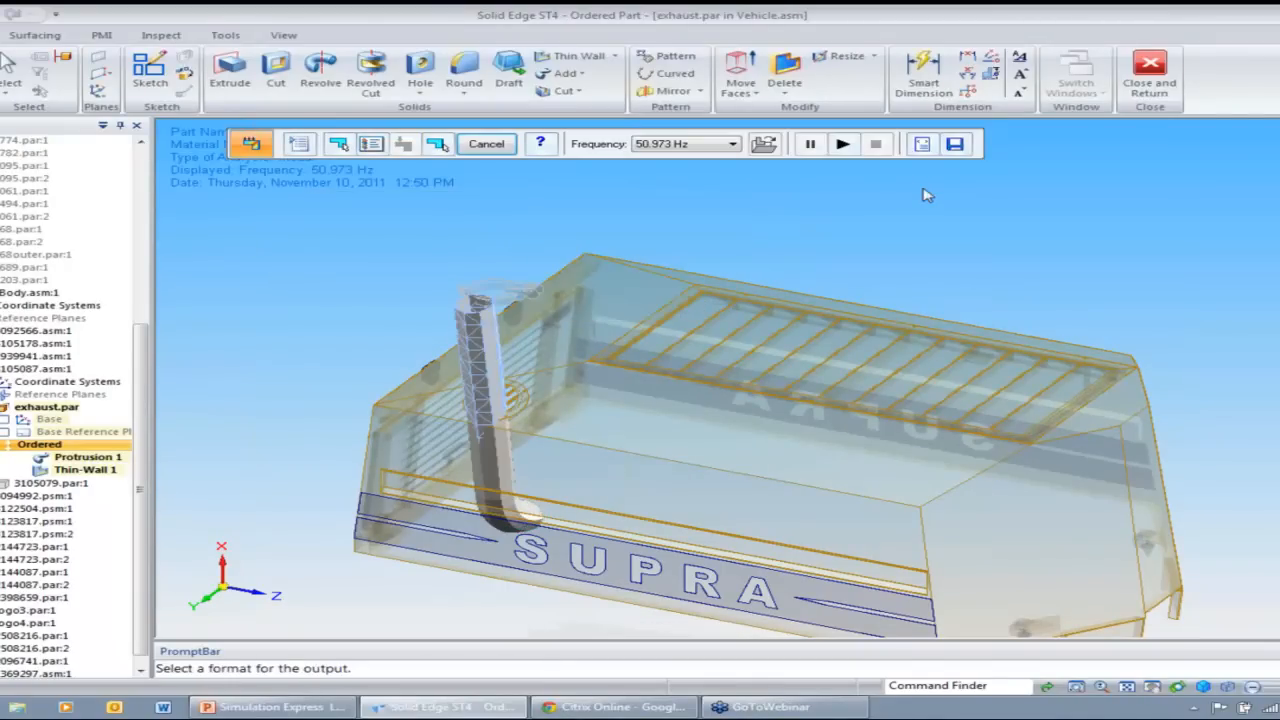
- Review the natural frequencies calculated for the exhaust pipe and leave the analysis results
left_click(733, 145)
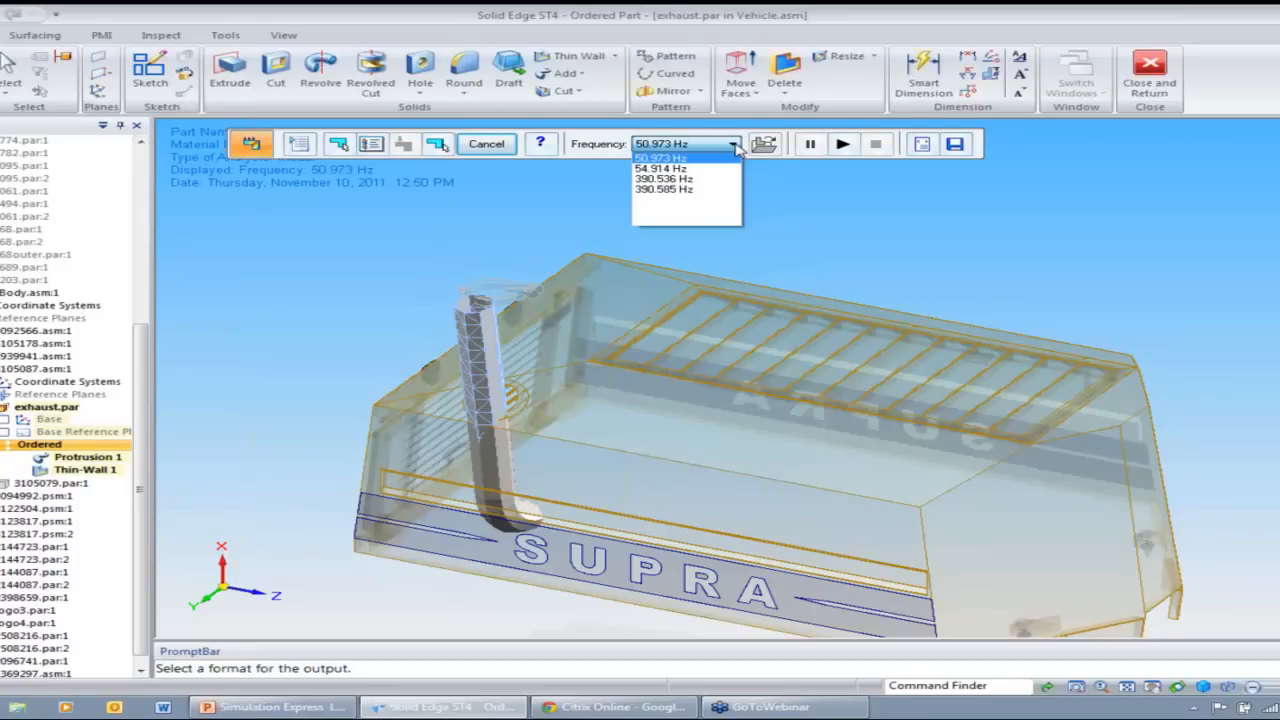
left_click(620, 145)
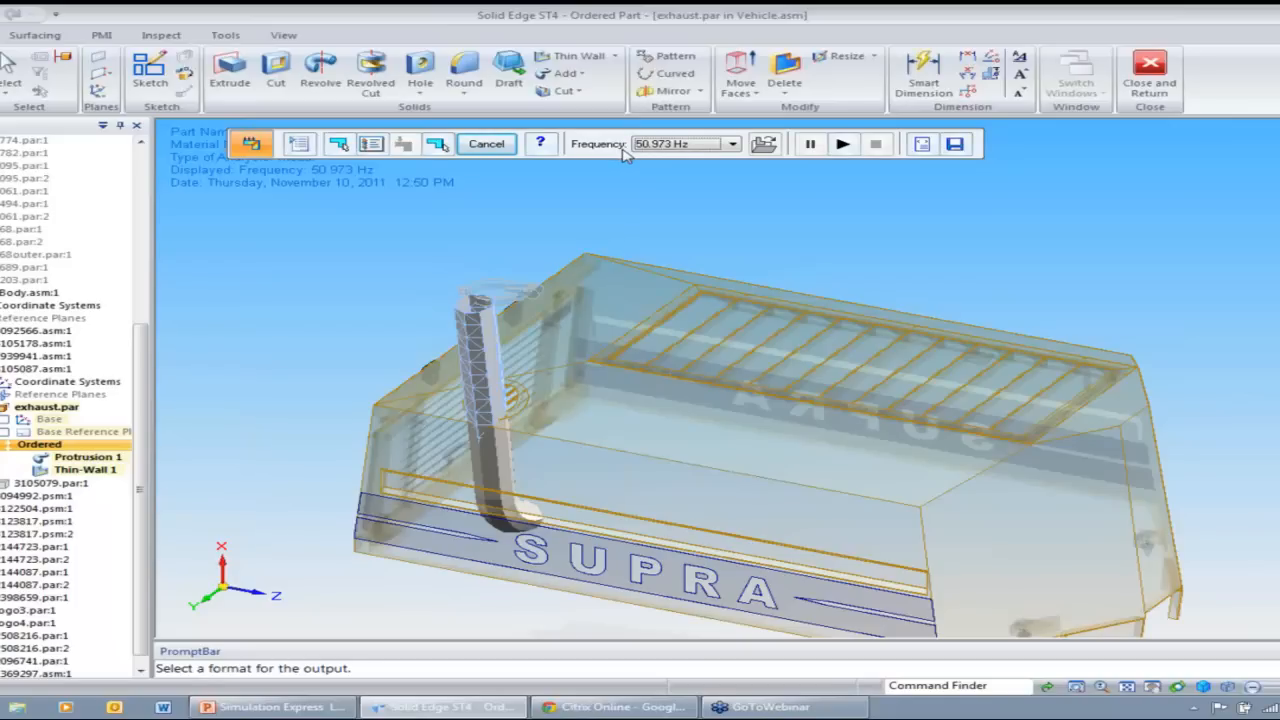
left_click(487, 144)
- Set the length dimension of the exhaust pipe's vertical section to 400
left_click(500, 355)
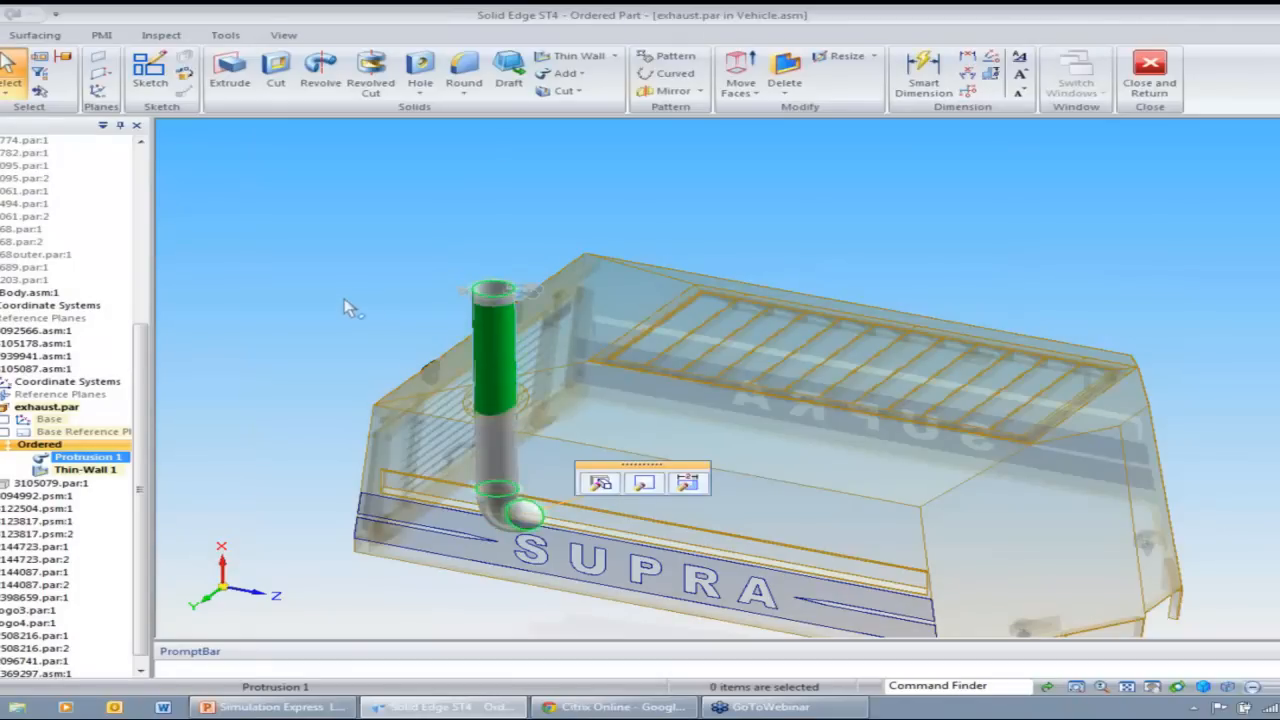
right_click(344, 298)
left_click(445, 563)
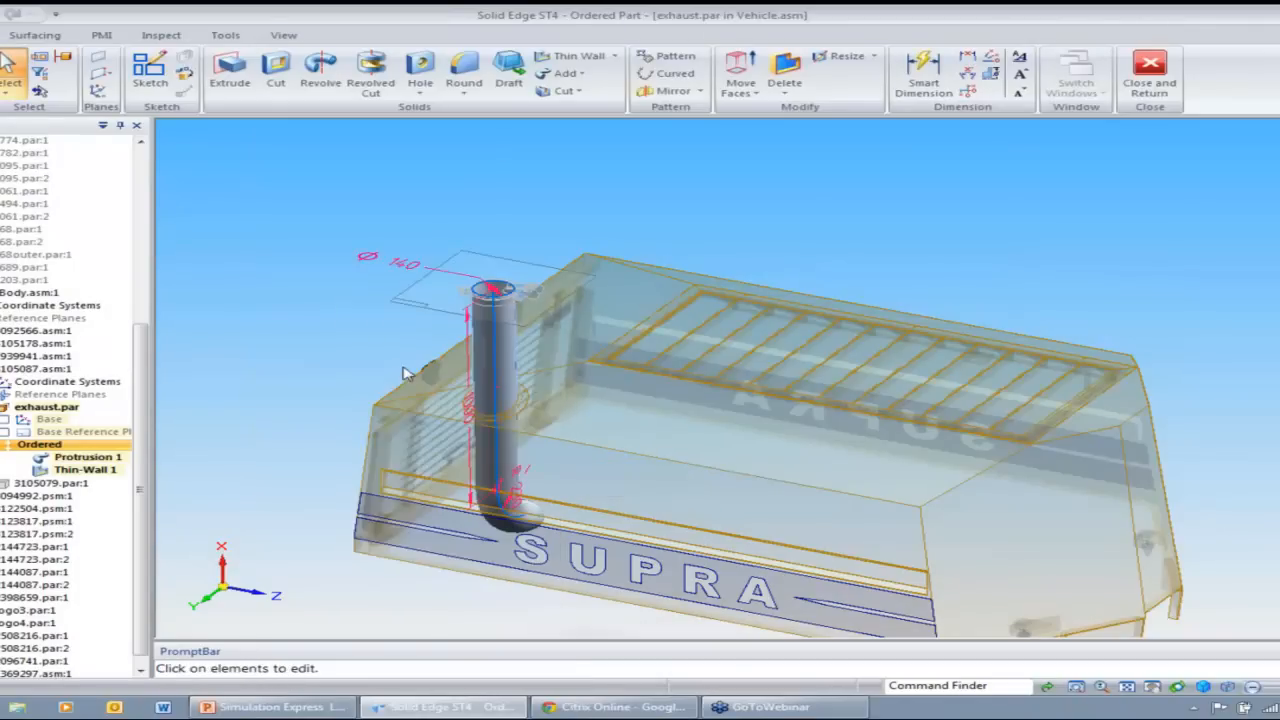
type("400")
key("Return")
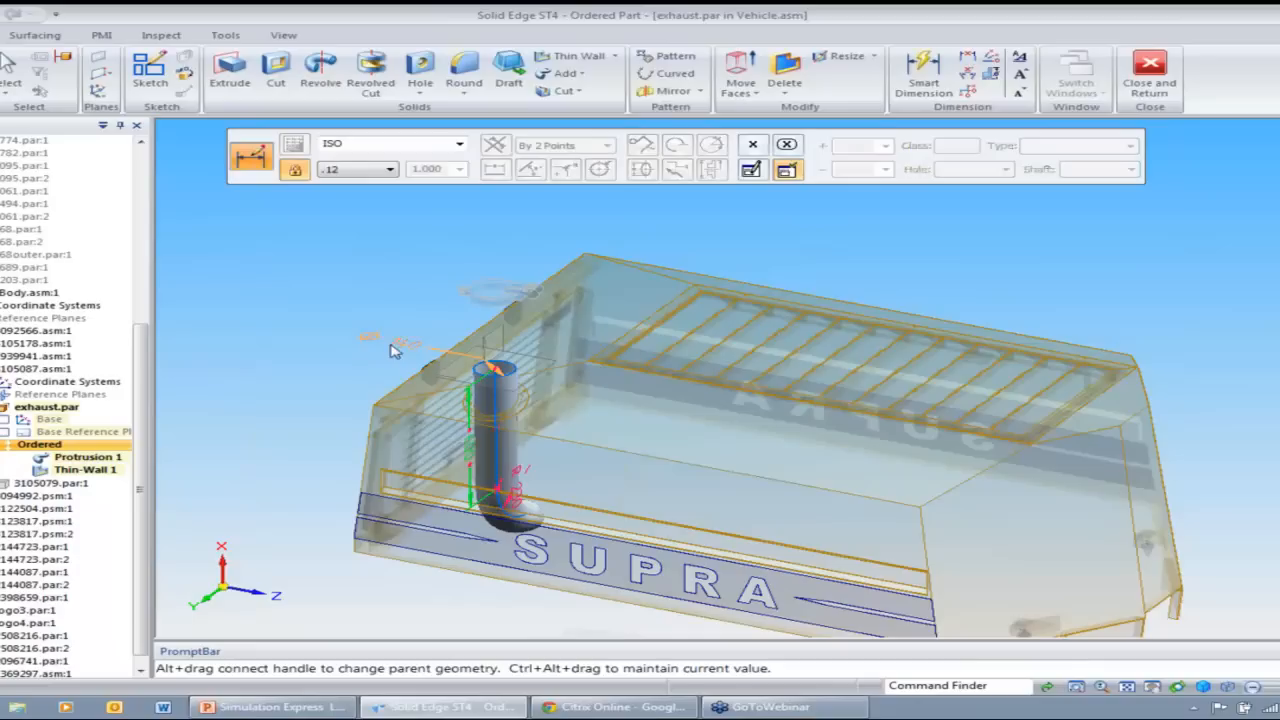
left_click(974, 240)
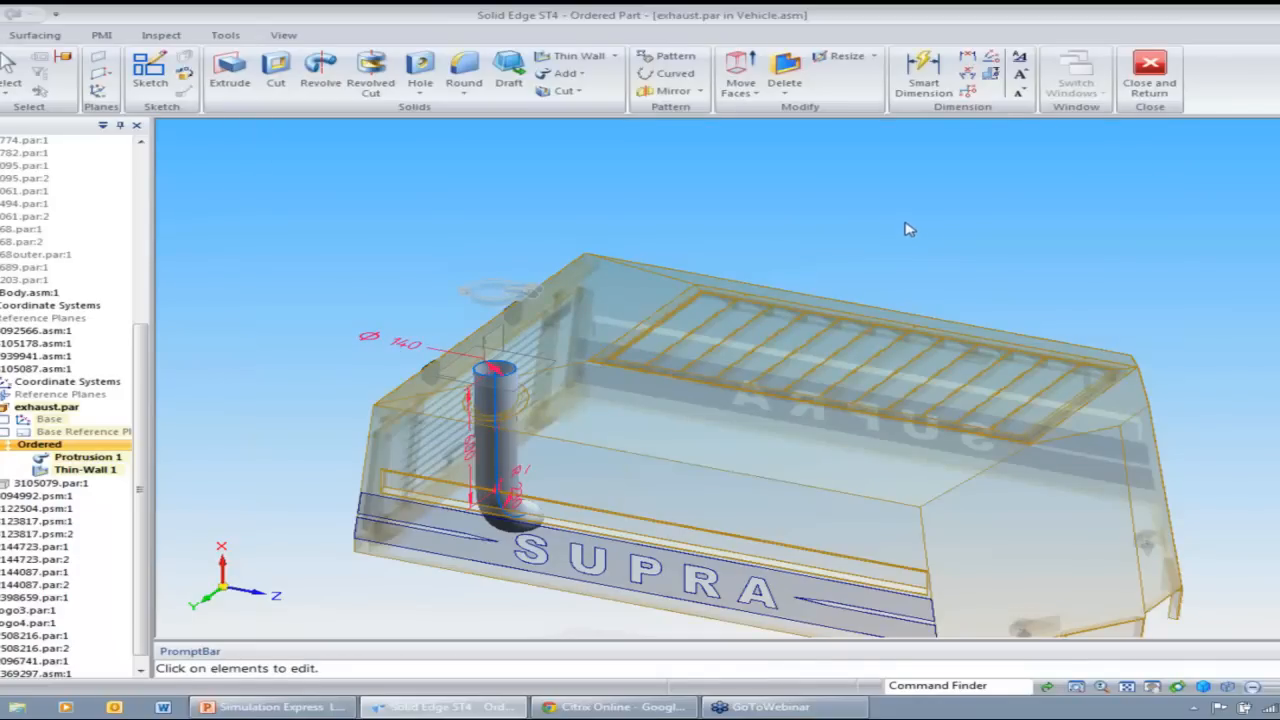
- Rerun the modal analysis in Simulation Express on the shortened exhaust pipe's new geometry
right_click(887, 218)
left_click(918, 240)
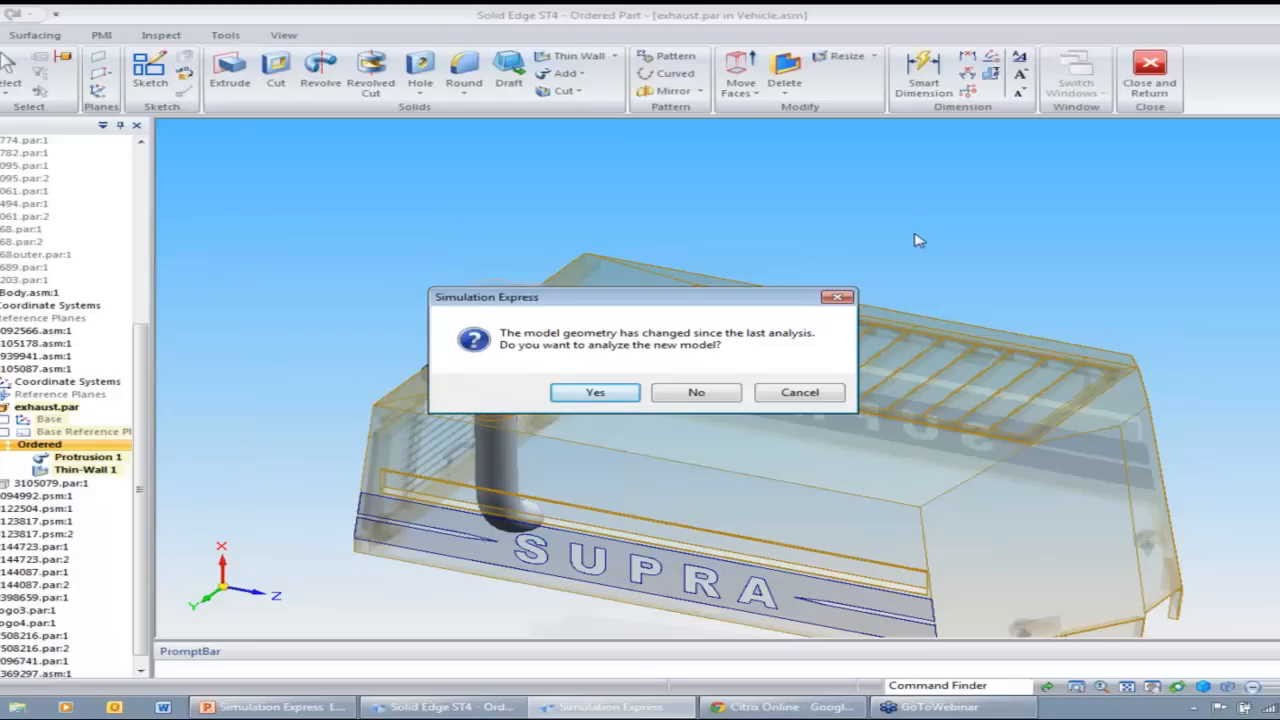
left_click_drag(751, 300, 948, 221)
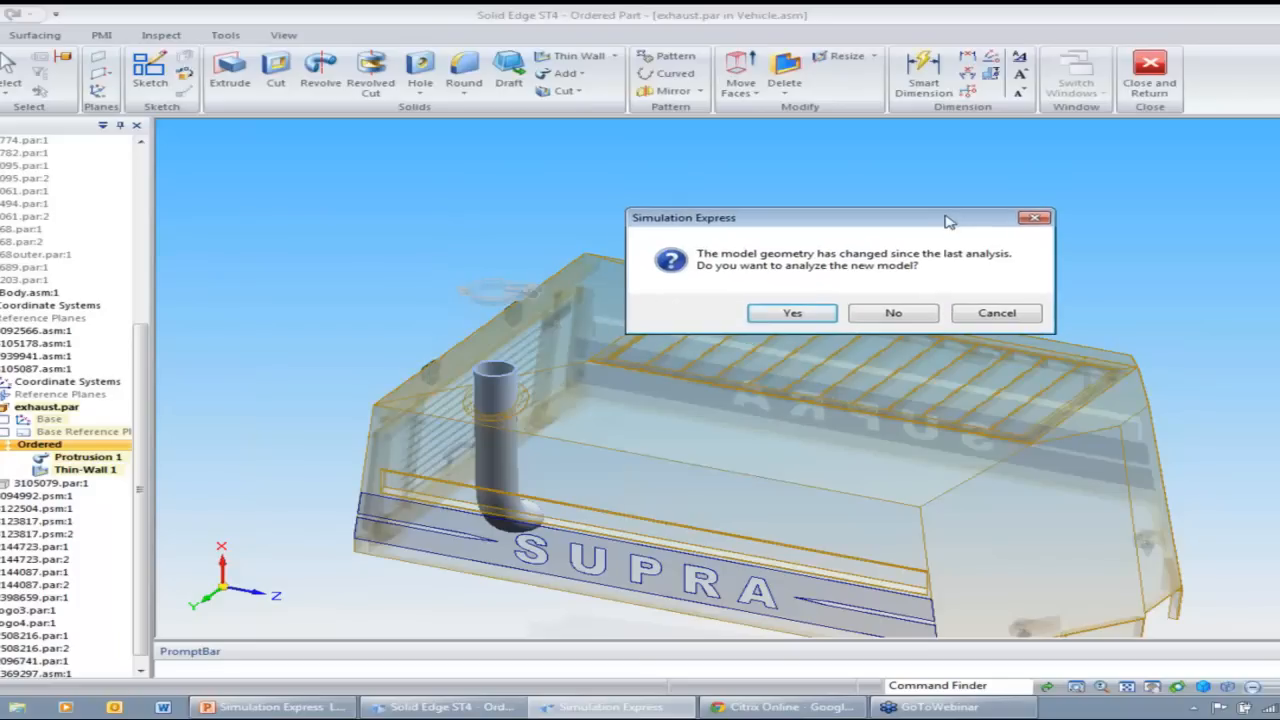
left_click(795, 313)
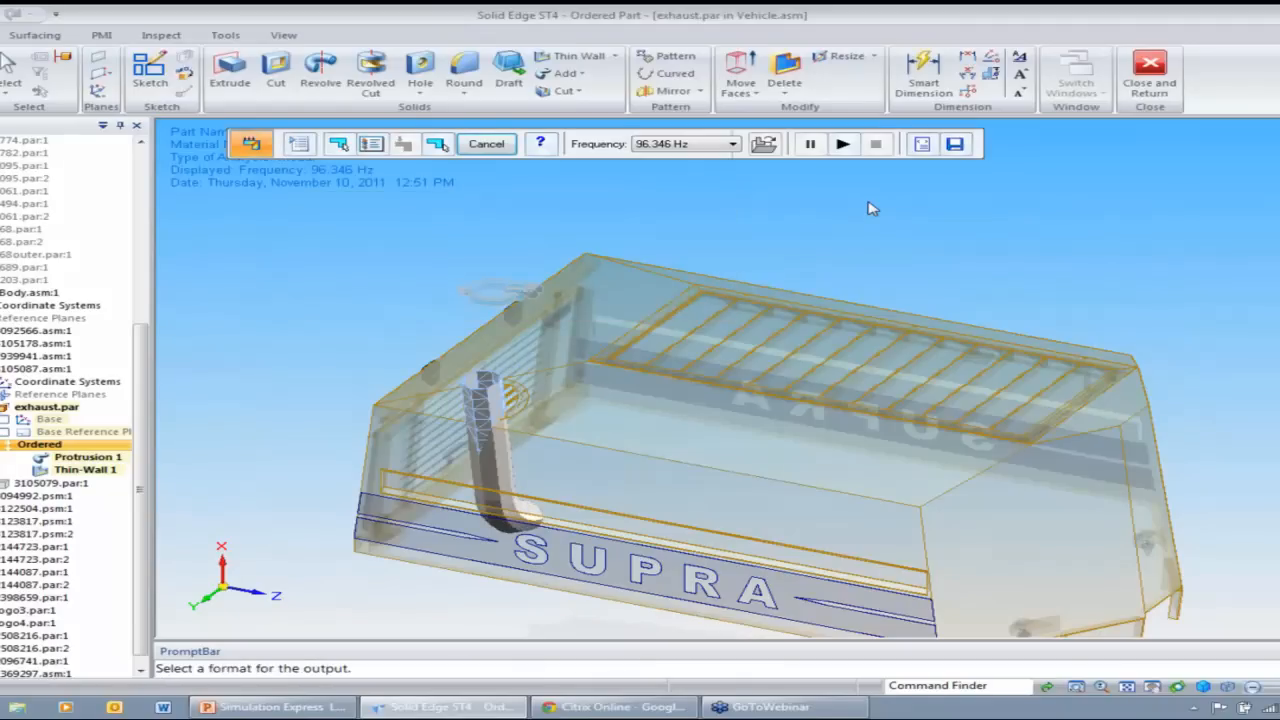
- Review the shortened pipe's calculated frequencies for comparison with the original and close the results
left_click(732, 144)
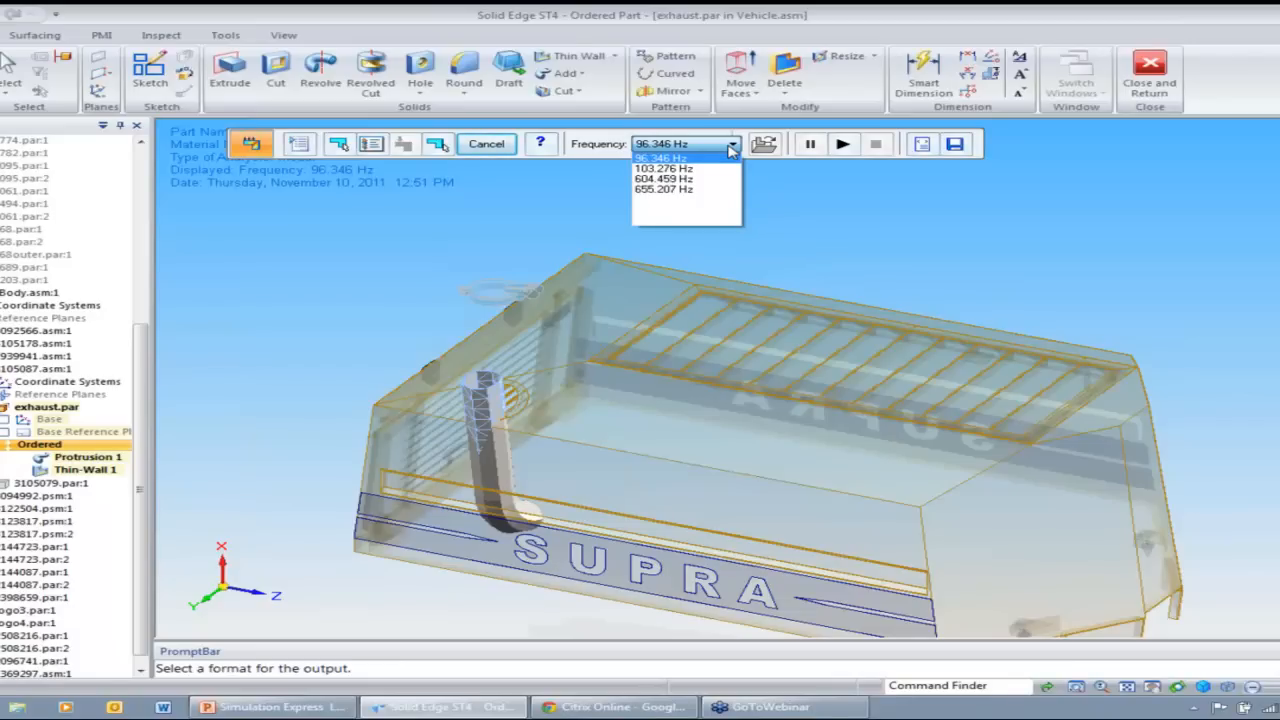
left_click(622, 143)
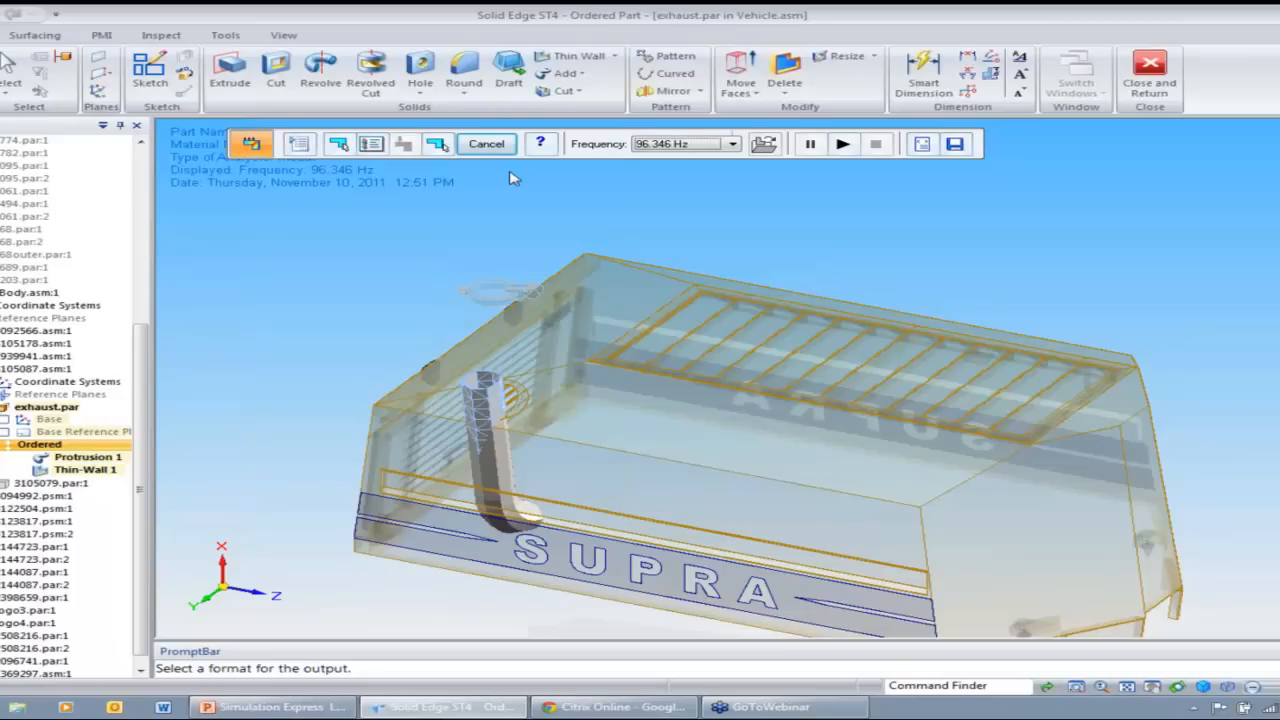
left_click(487, 144)
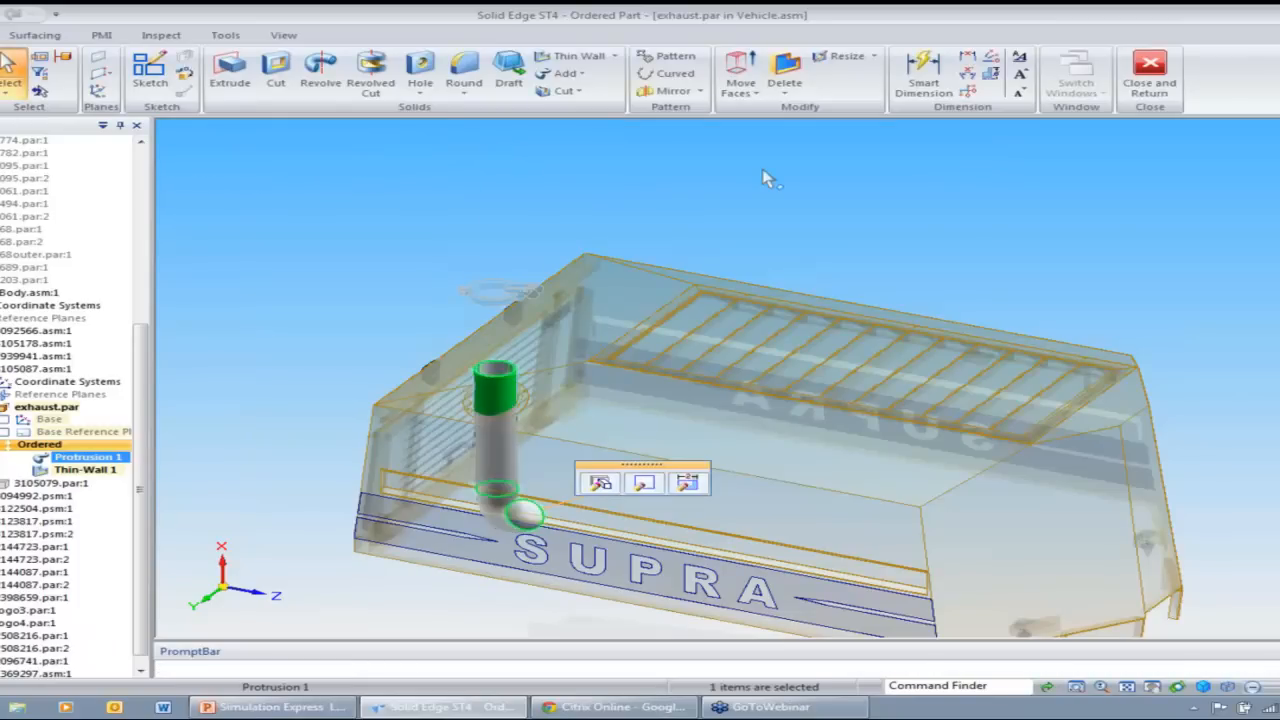
- Return from the exhaust part to the vehicle assembly and apply its 5-Sheetmetal display configuration
left_click(1150, 70)
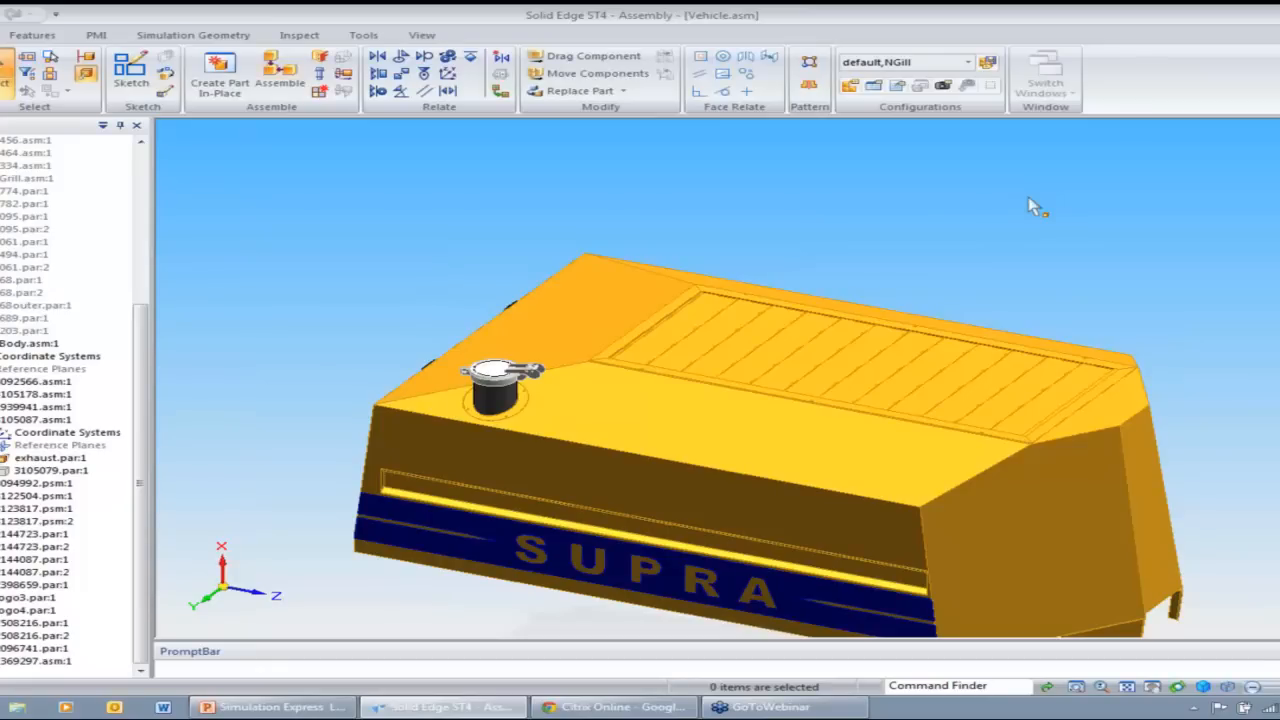
left_click(967, 62)
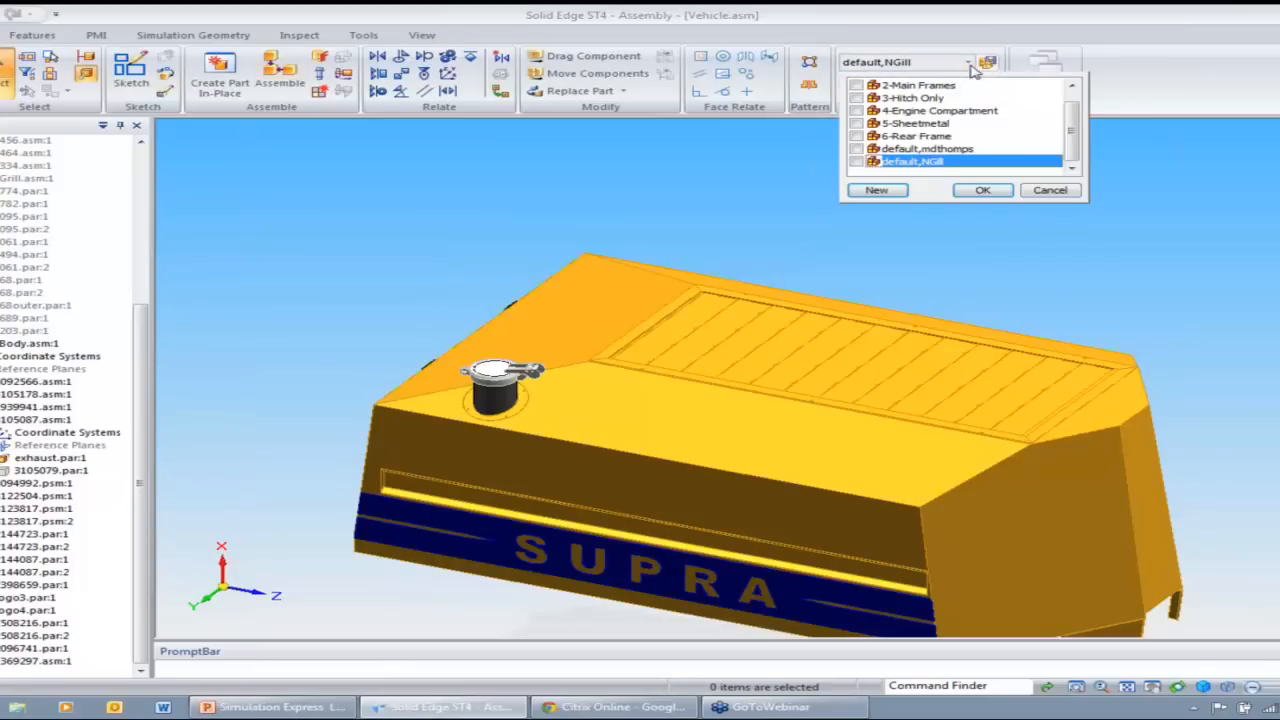
left_click(868, 123)
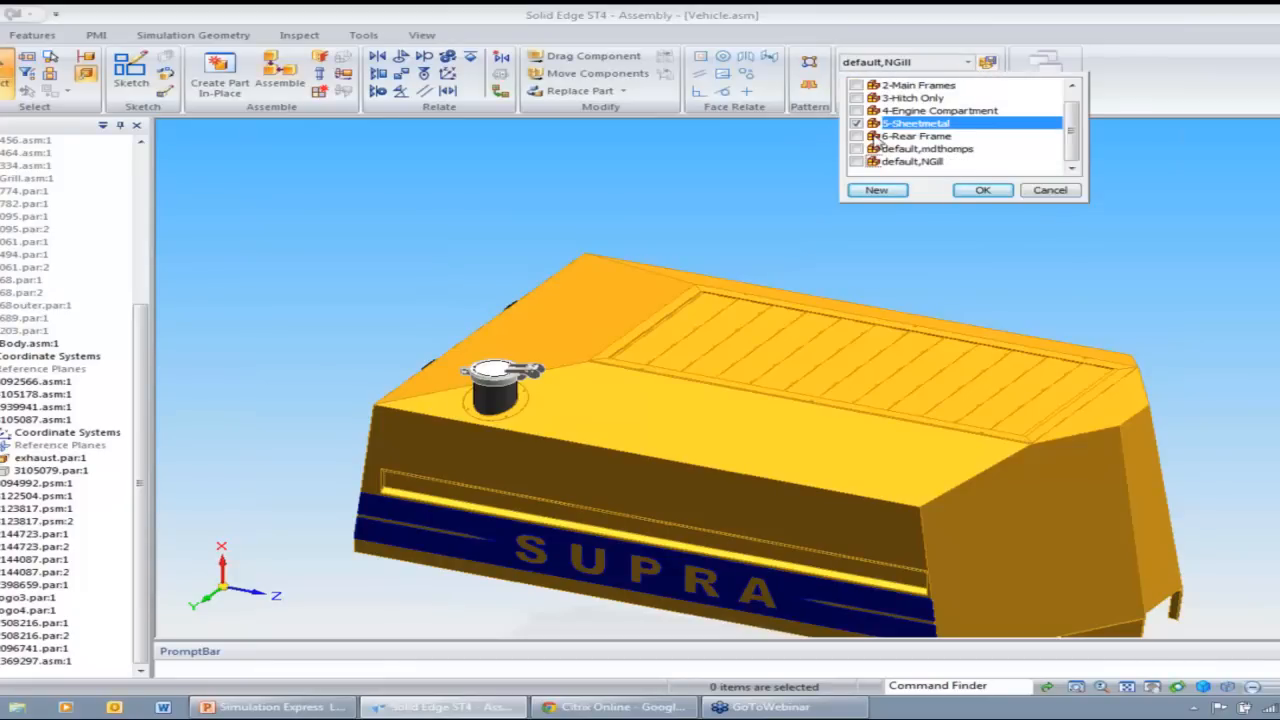
left_click(980, 190)
scroll(868, 237, "up", 2)
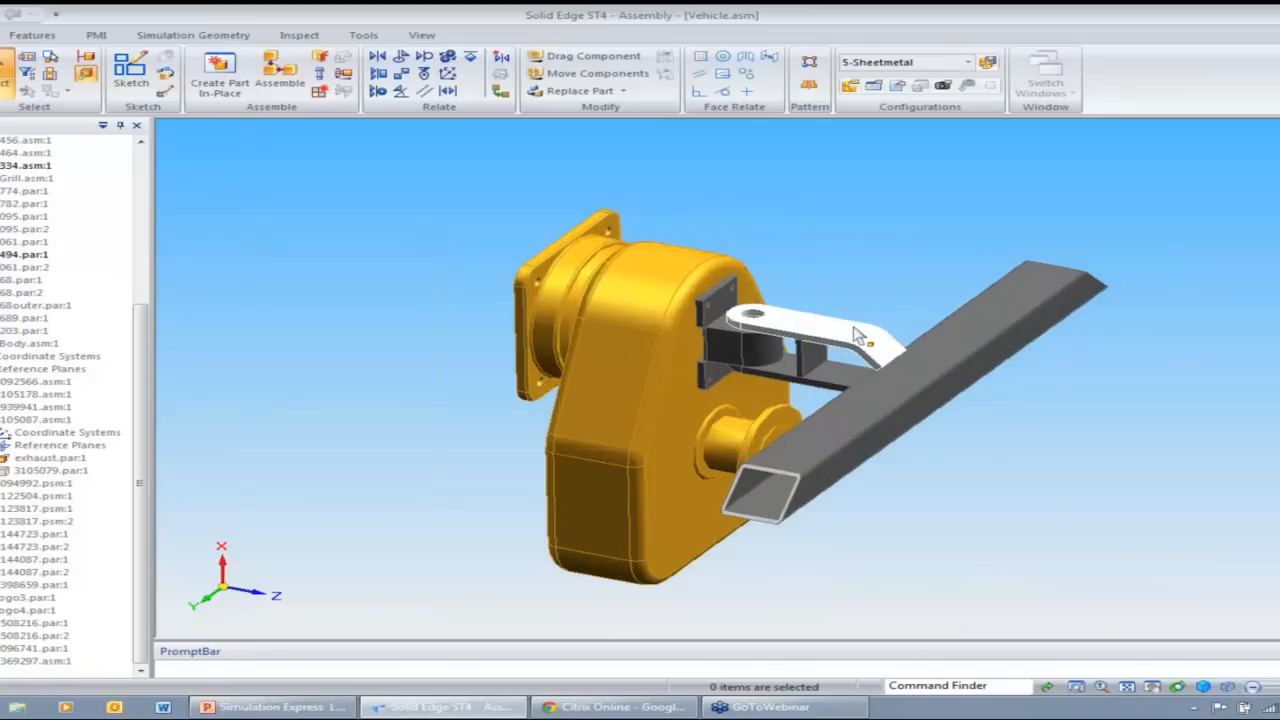
- Open the white sheet metal bracket 1967074.psm between the gearbox and the beam for in-place editing
left_click(853, 327)
right_click(875, 196)
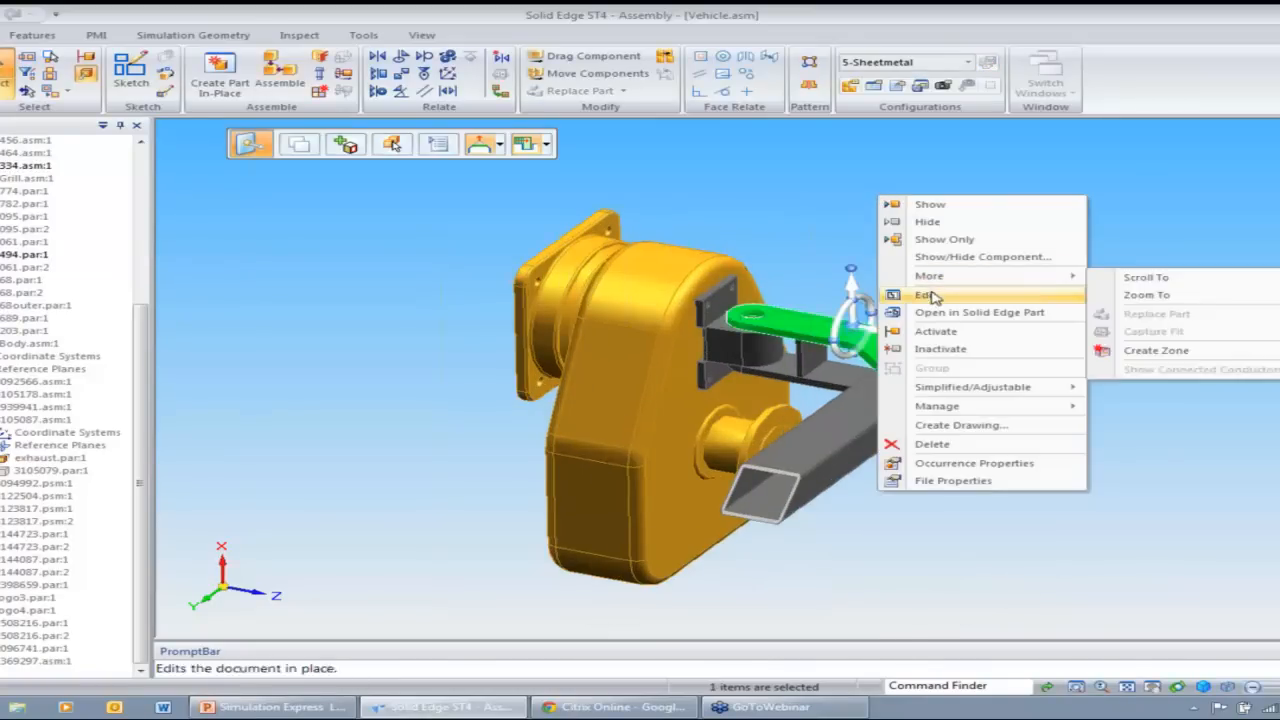
left_click(852, 206)
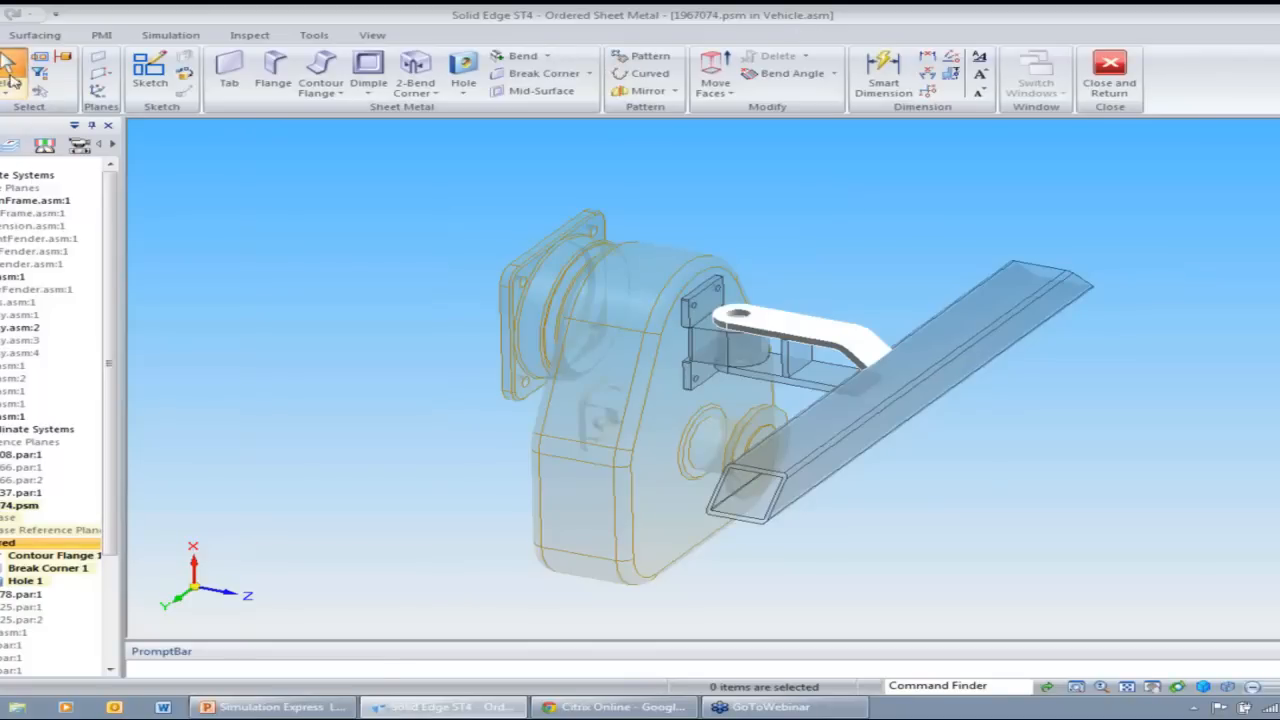
left_click(63, 58)
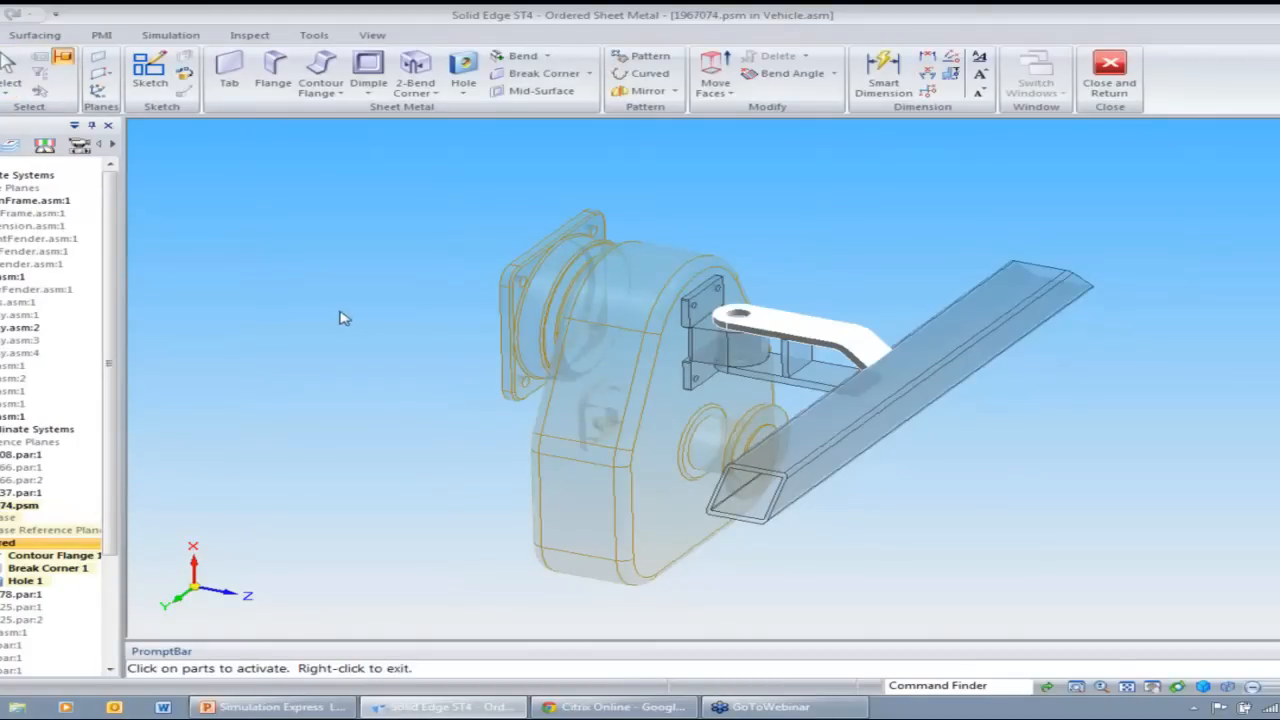
scroll(350, 330, "down", 2)
scroll(355, 337, "up", 1)
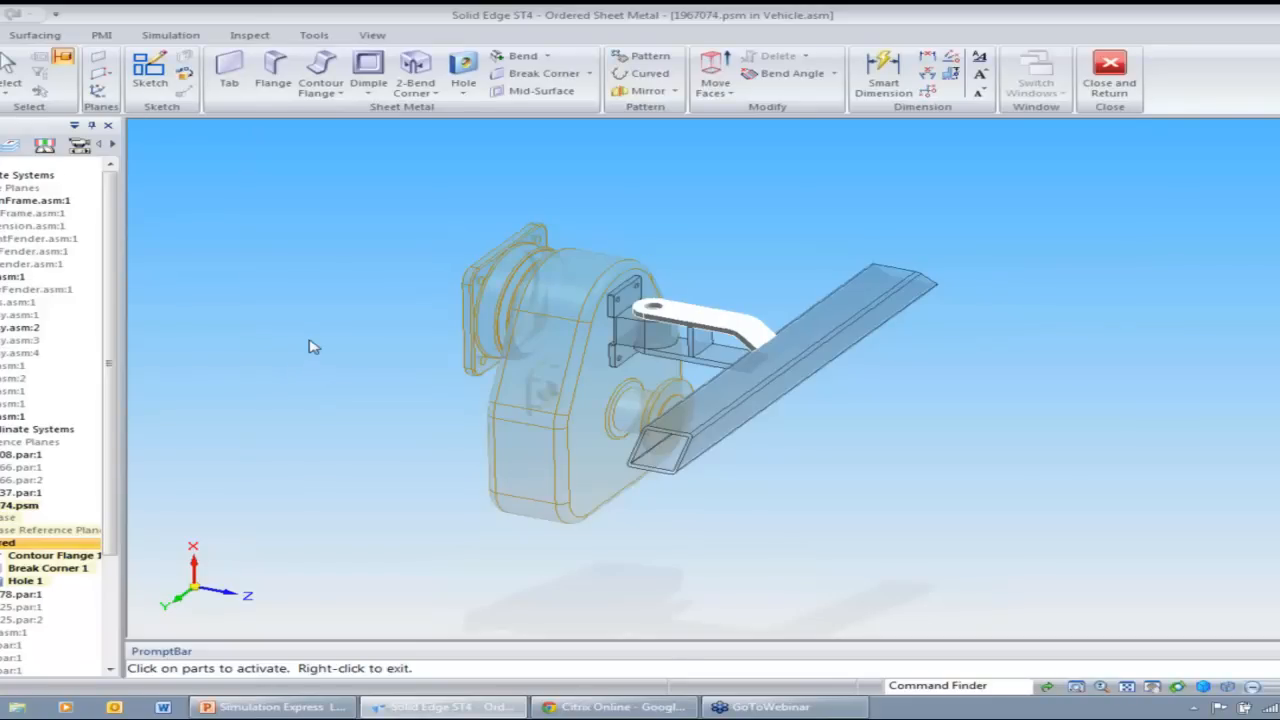
- Try to start a Simulation Express stress analysis directly on the sheet metal bracket
right_click(907, 208)
left_click(959, 205)
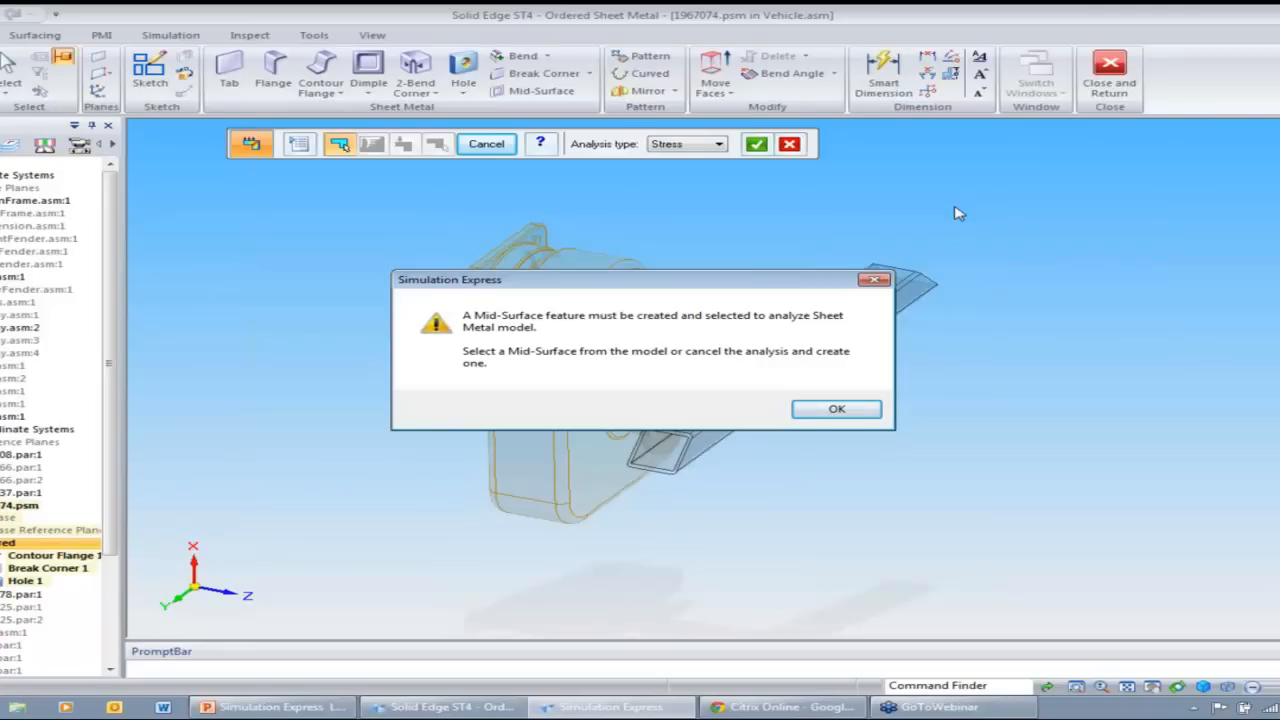
left_click(858, 408)
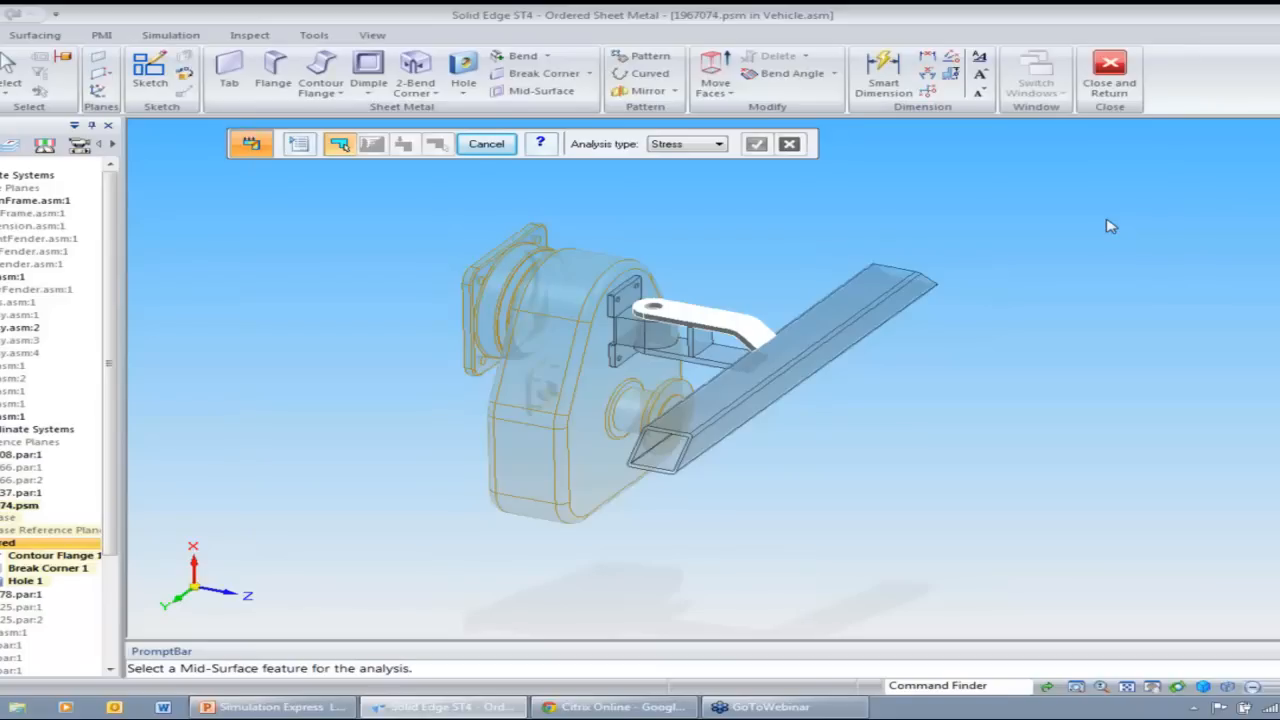
- Create a mid-surface of the sheet metal bracket with an offset ratio of 0.50
left_click(540, 97)
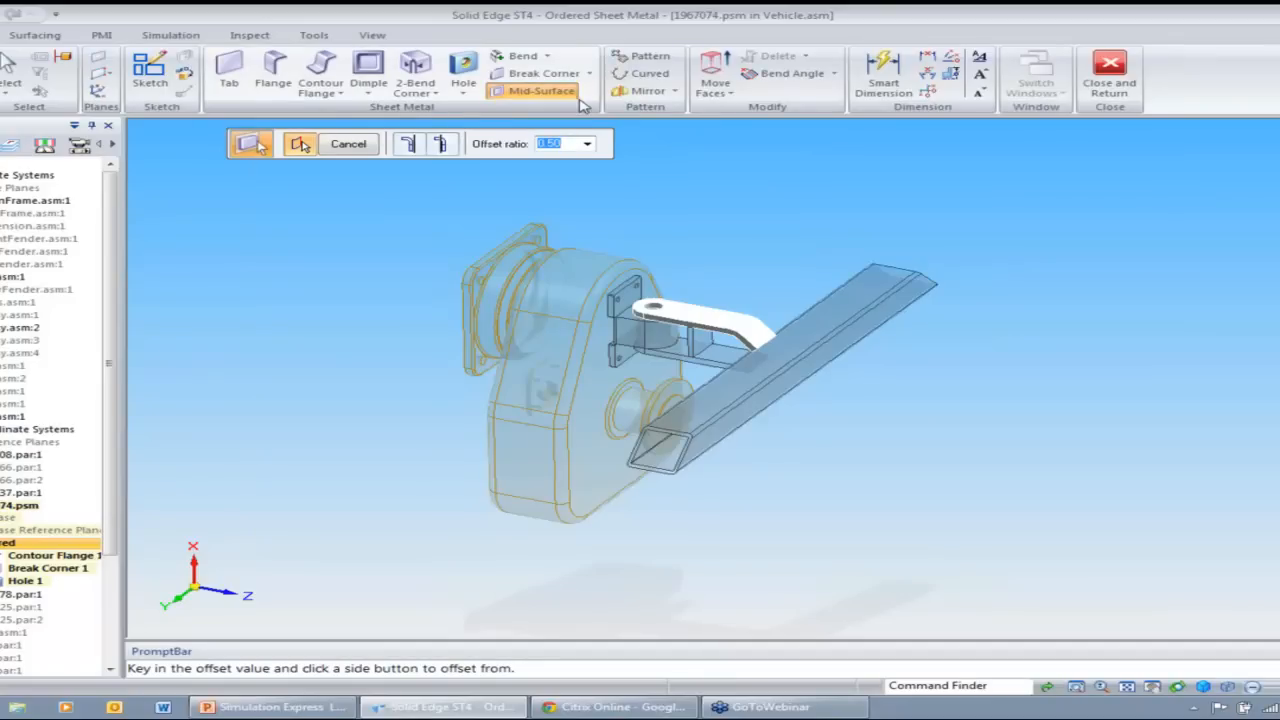
left_click(698, 326)
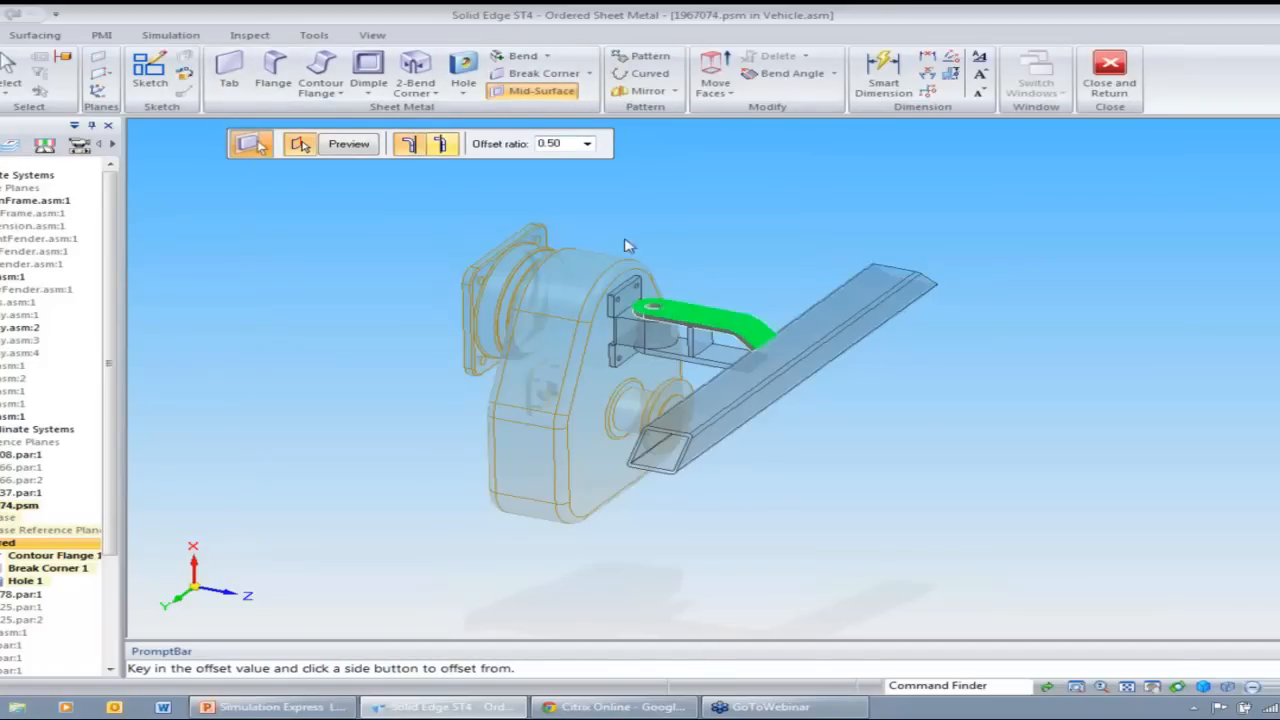
right_click(743, 230)
left_click(348, 145)
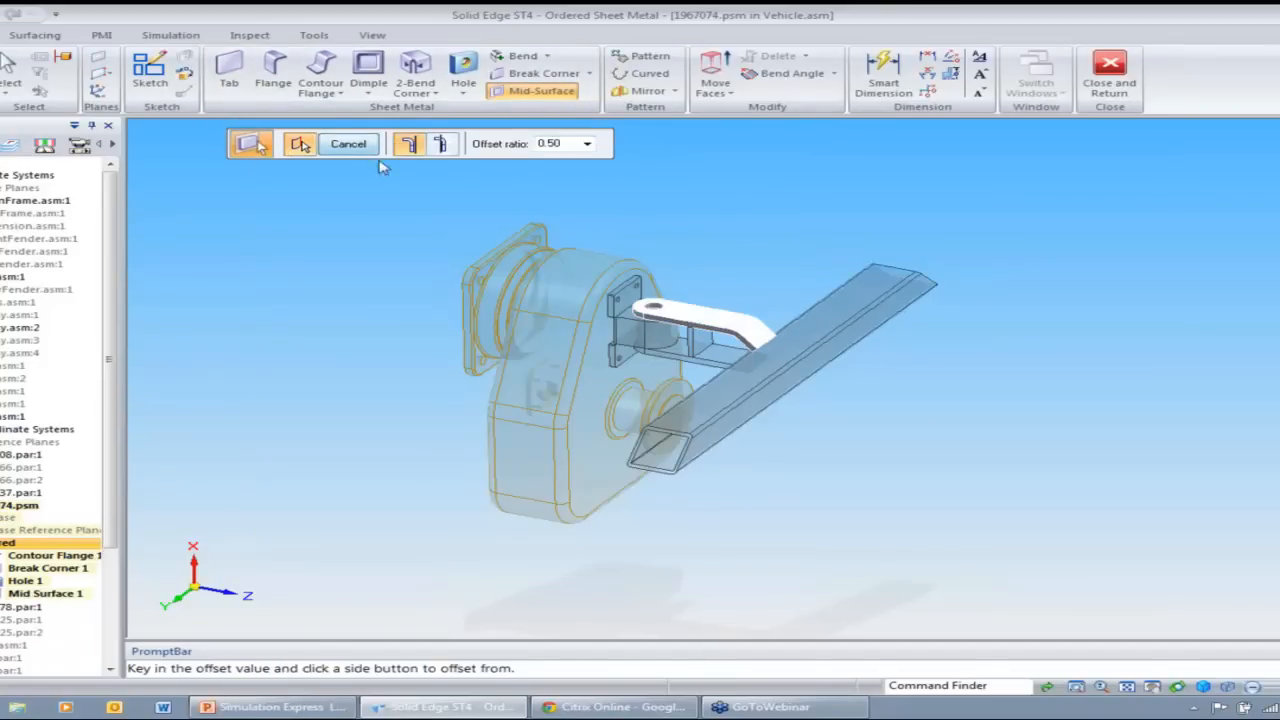
right_click(680, 234)
- Hide the bracket's solid body and keep its mid-surface displayed
right_click(790, 218)
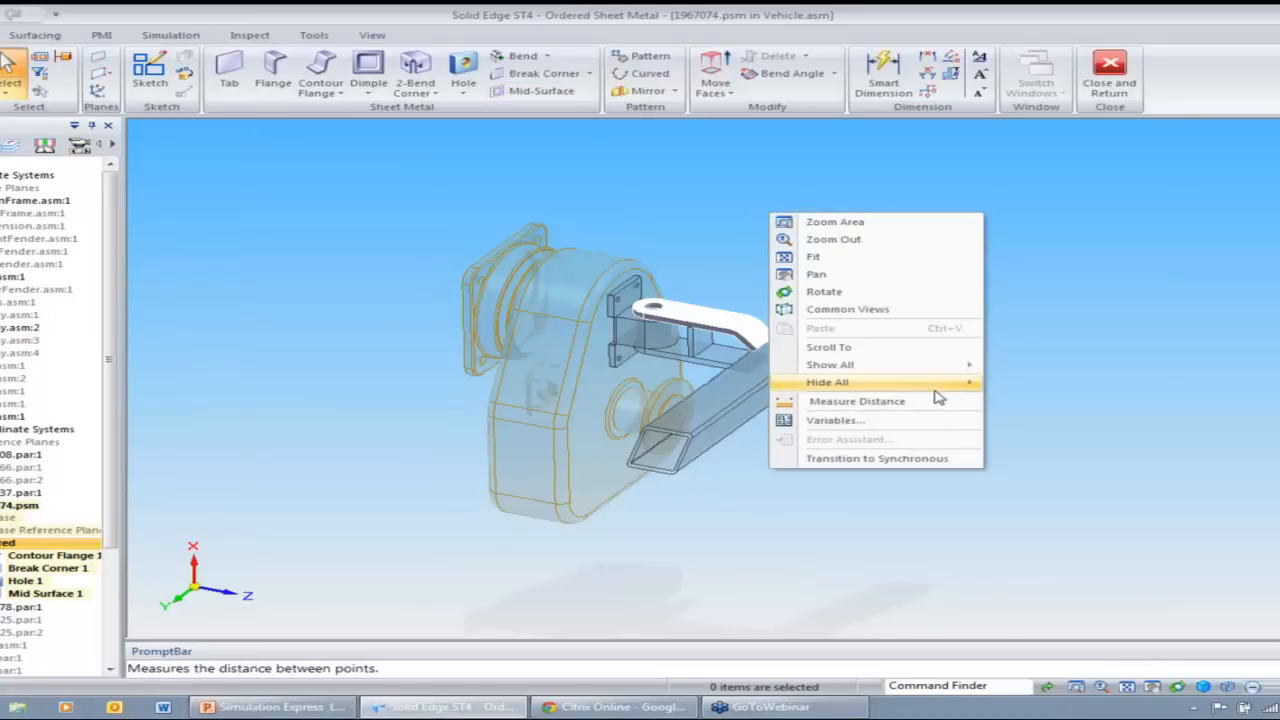
mouse_move(930, 382)
left_click(1045, 505)
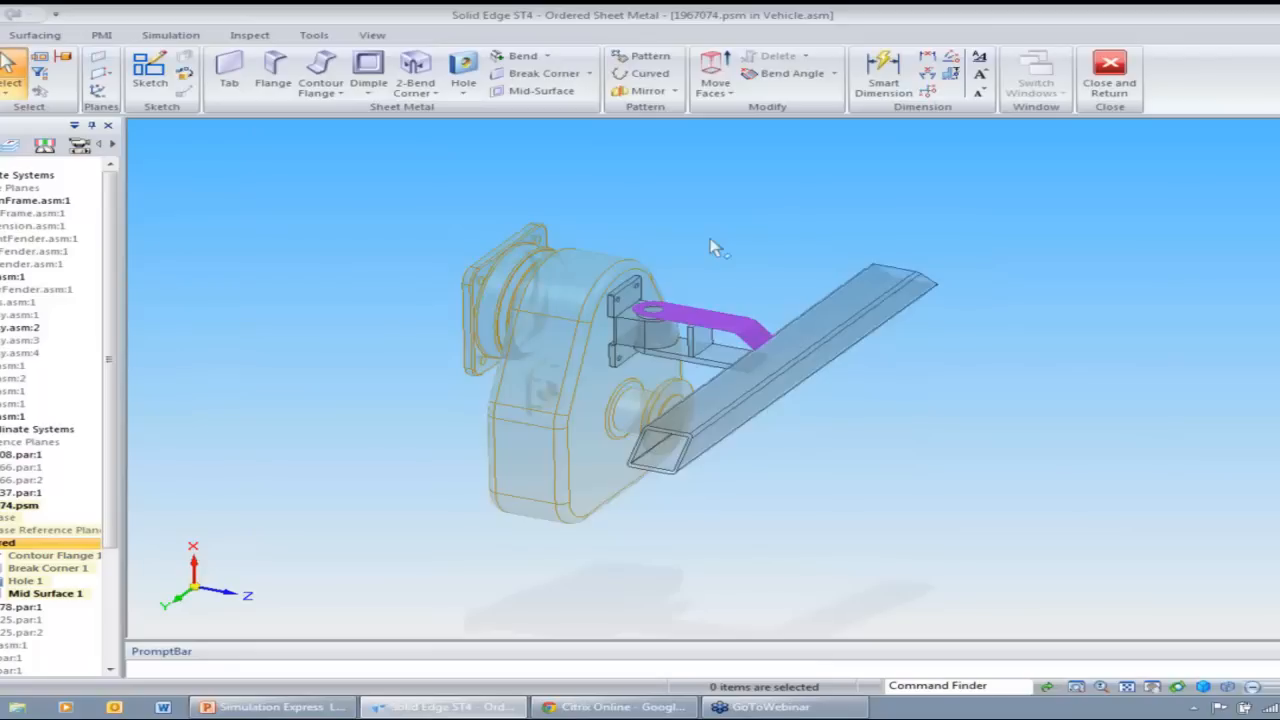
scroll(713, 246, "up", 3)
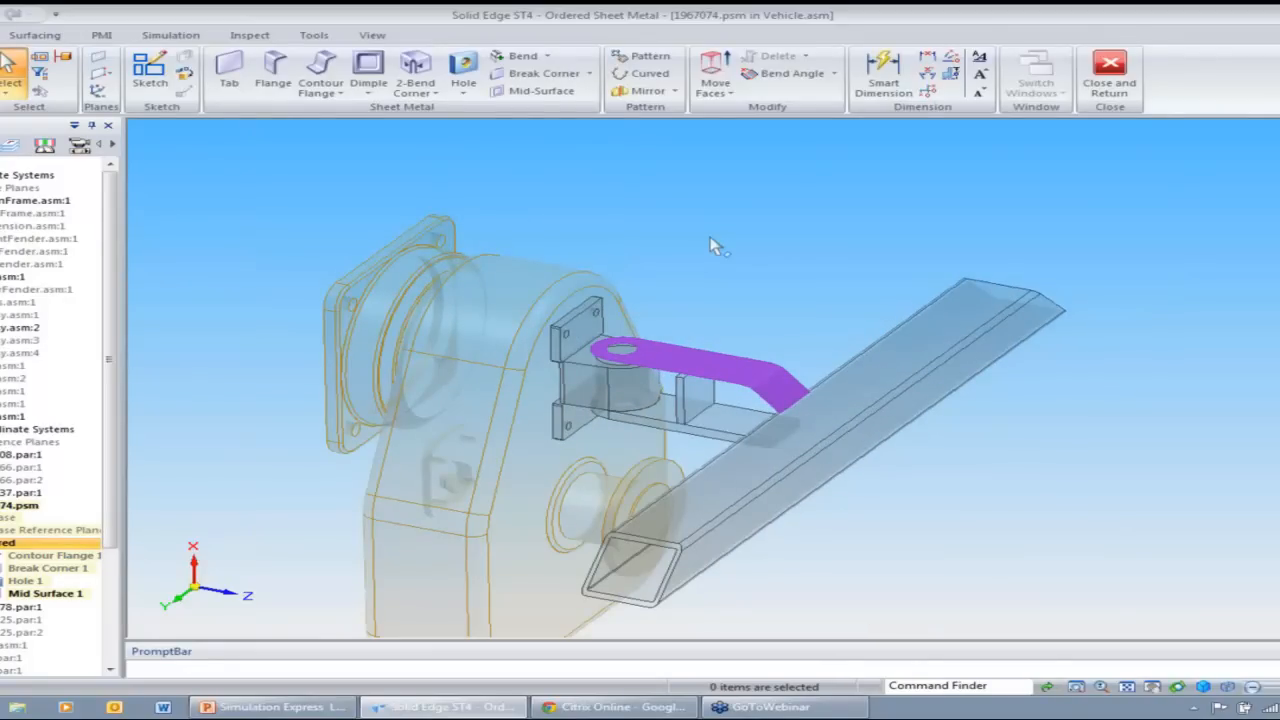
- Start a Simulation Express stress analysis on the bracket's mid-surface with Aluminum, 6061-T6 as the material
right_click(770, 213)
left_click(820, 212)
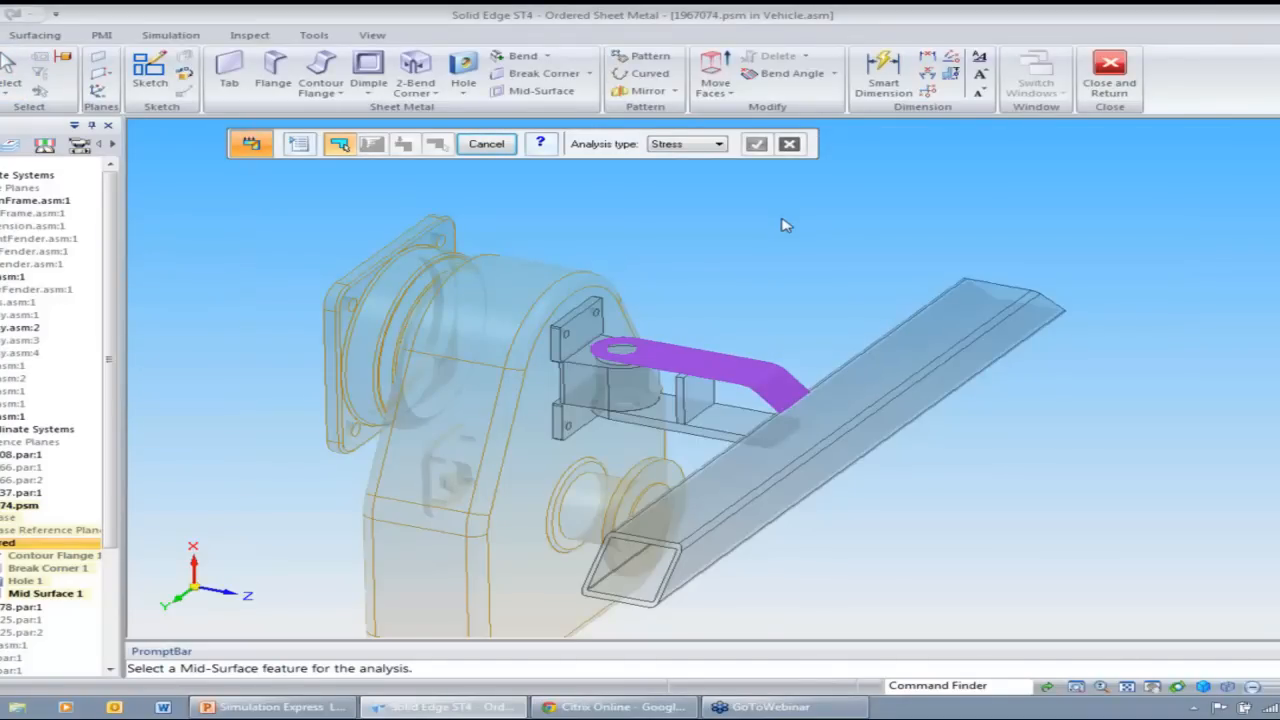
left_click(700, 362)
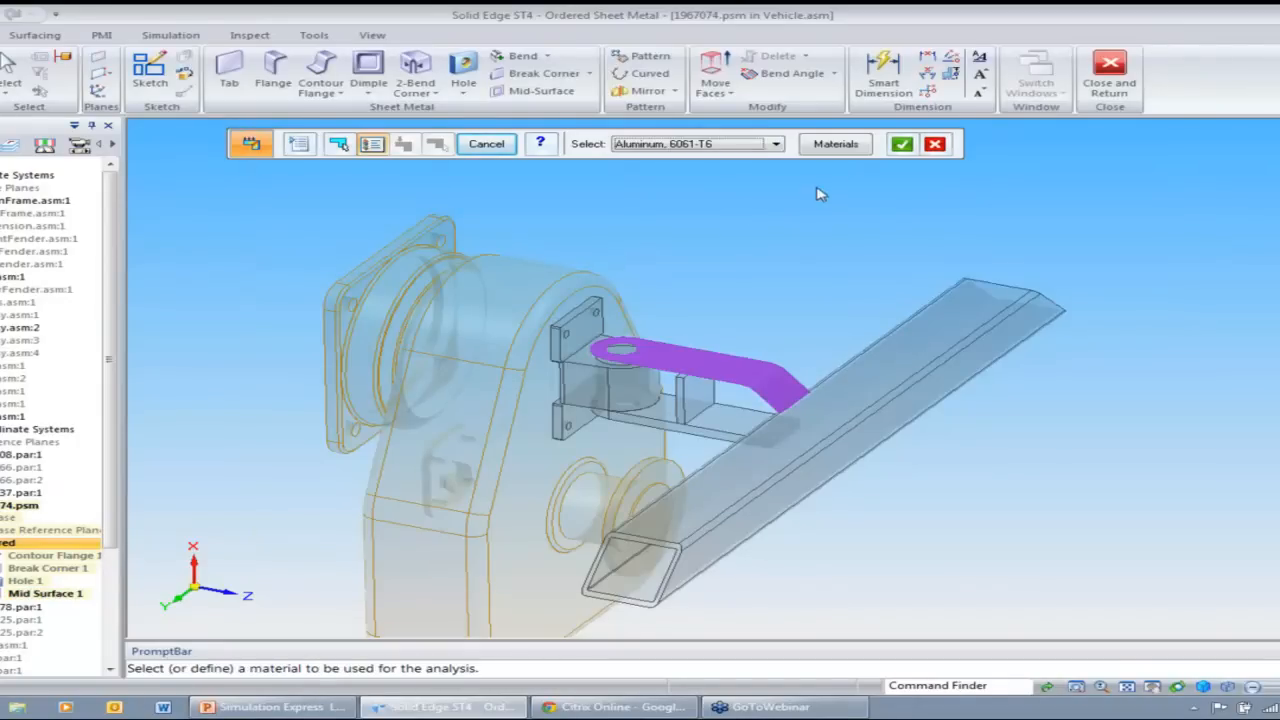
left_click(903, 146)
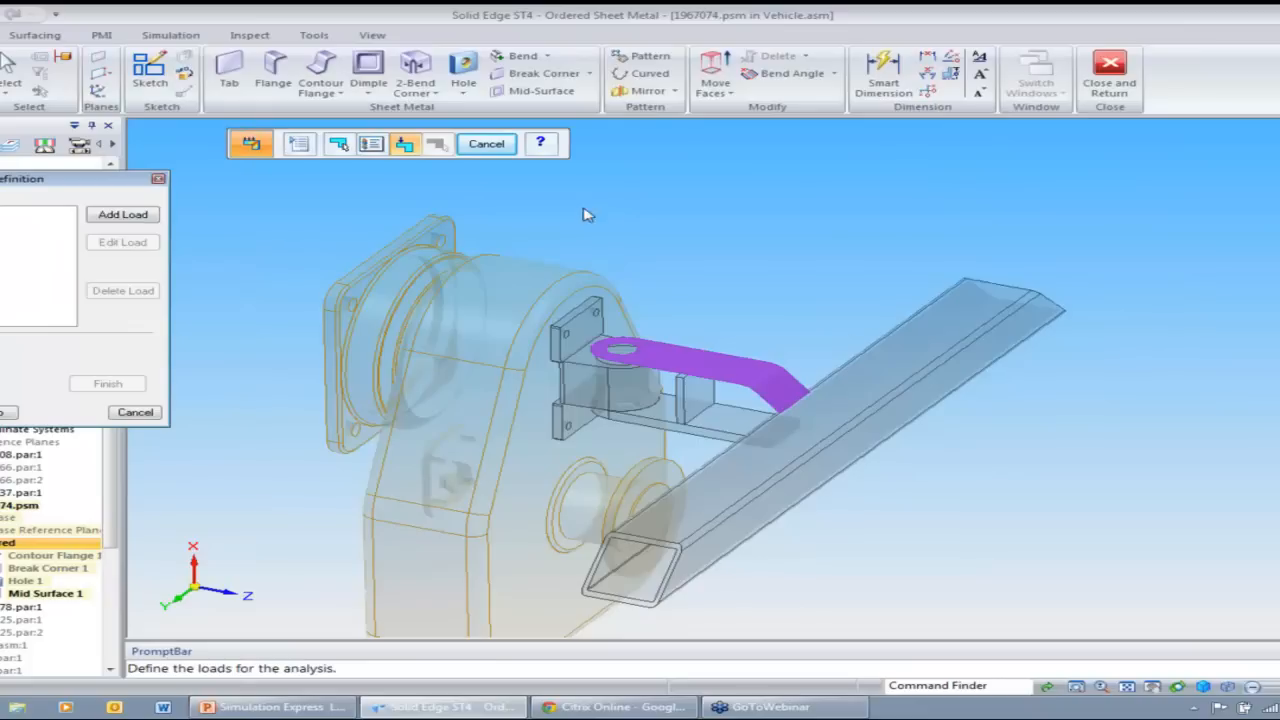
- Add a 100 lbf force load to the flat face of the bracket's mid-surface
left_click(120, 218)
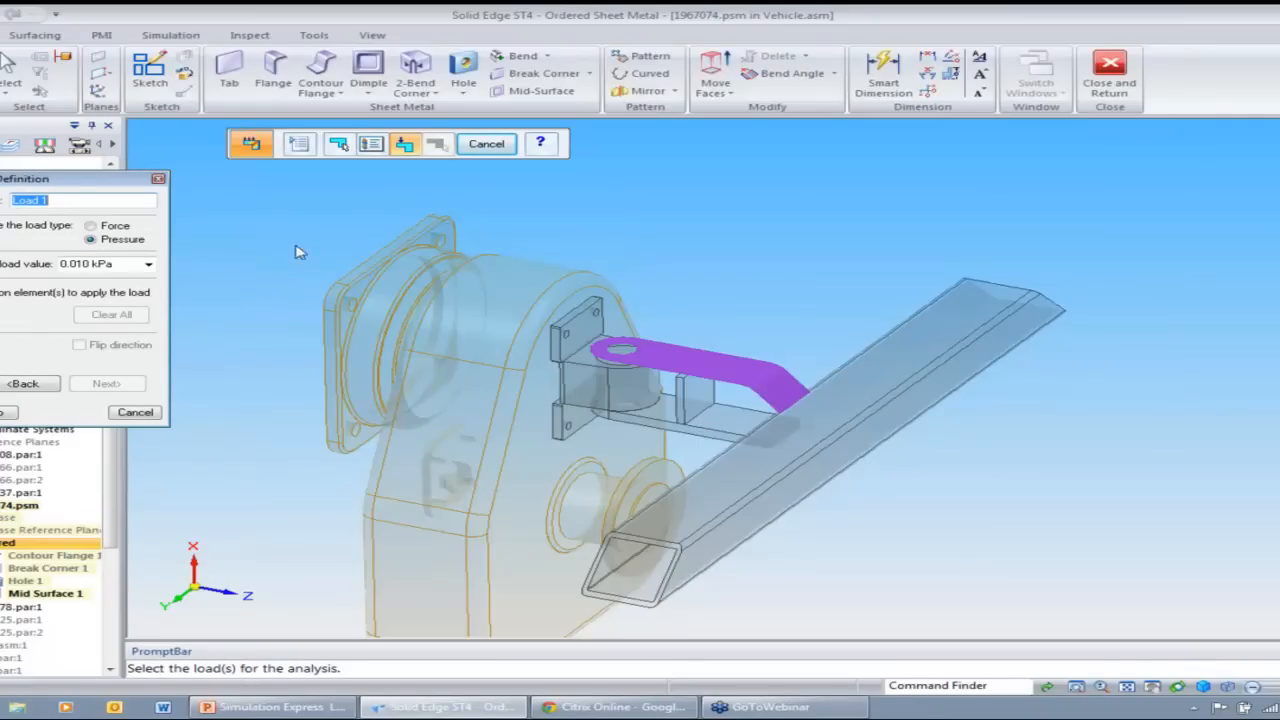
left_click(90, 225)
left_click(114, 263)
type("100")
key("Tab")
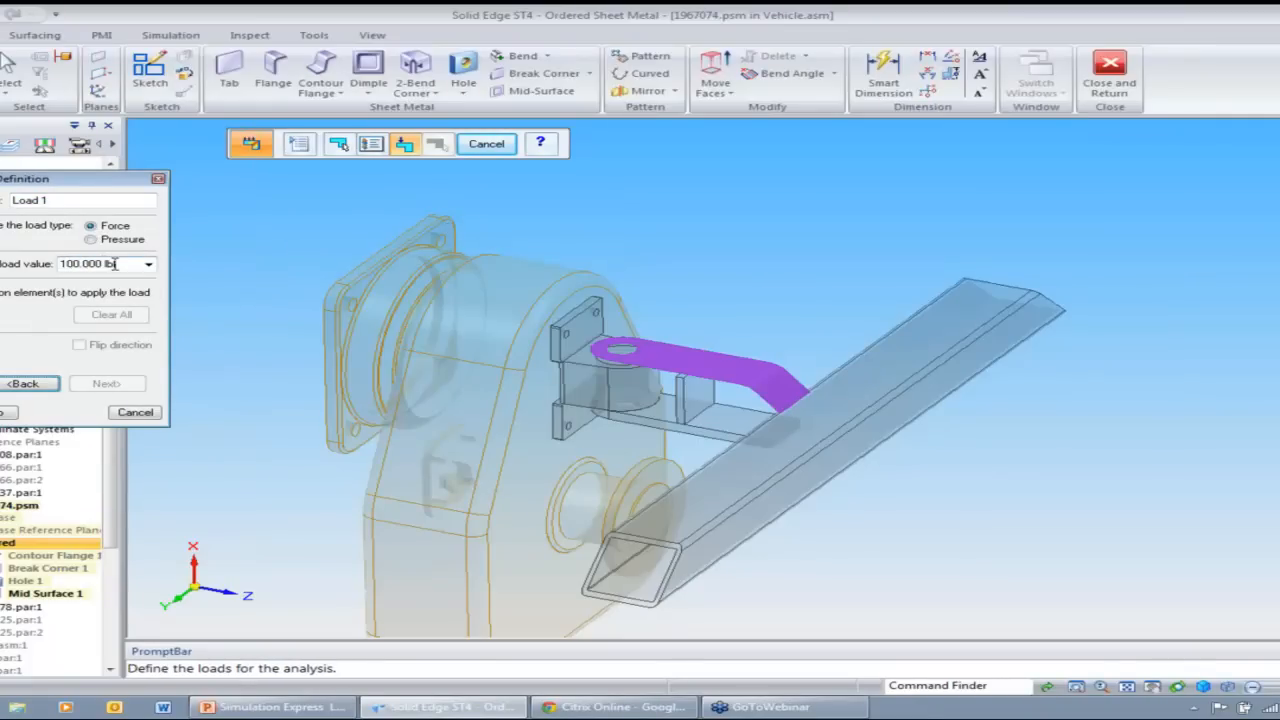
left_click(702, 362)
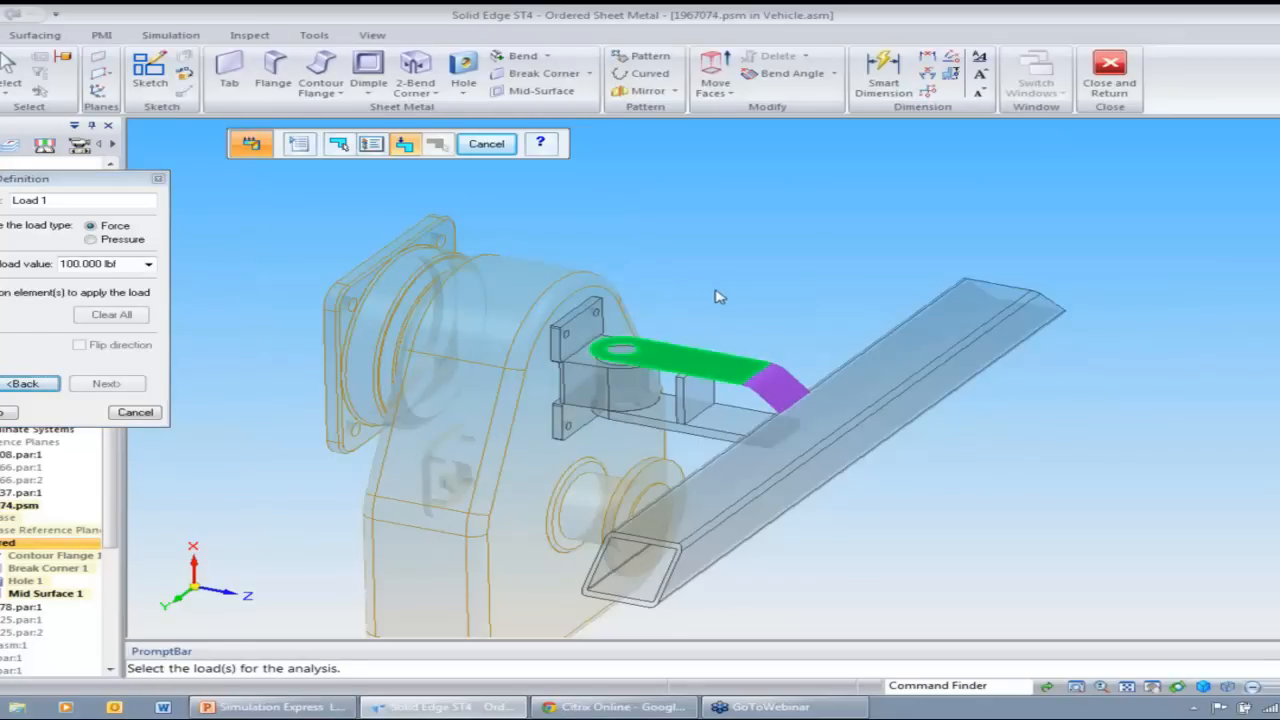
- Direct the force along the gearbox's vertical edge as a line reference, enable Flip direction and finish the load definition
left_click(108, 384)
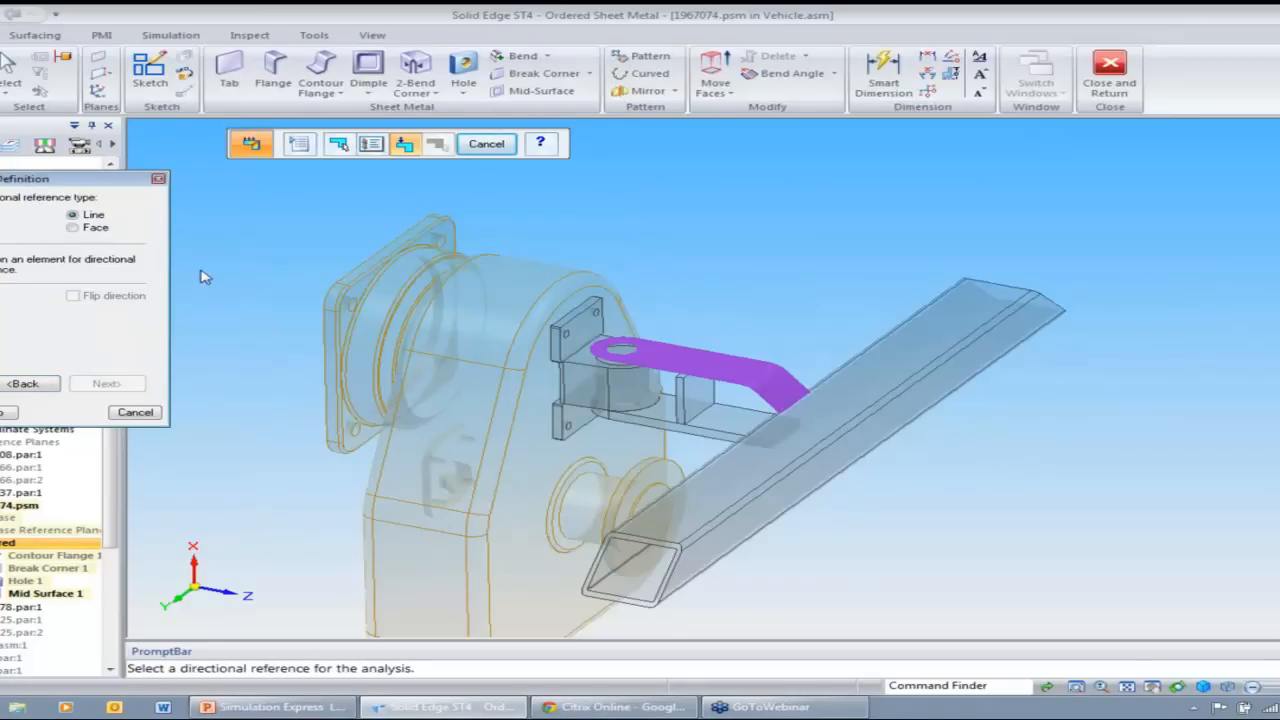
left_click(489, 572)
left_click(74, 297)
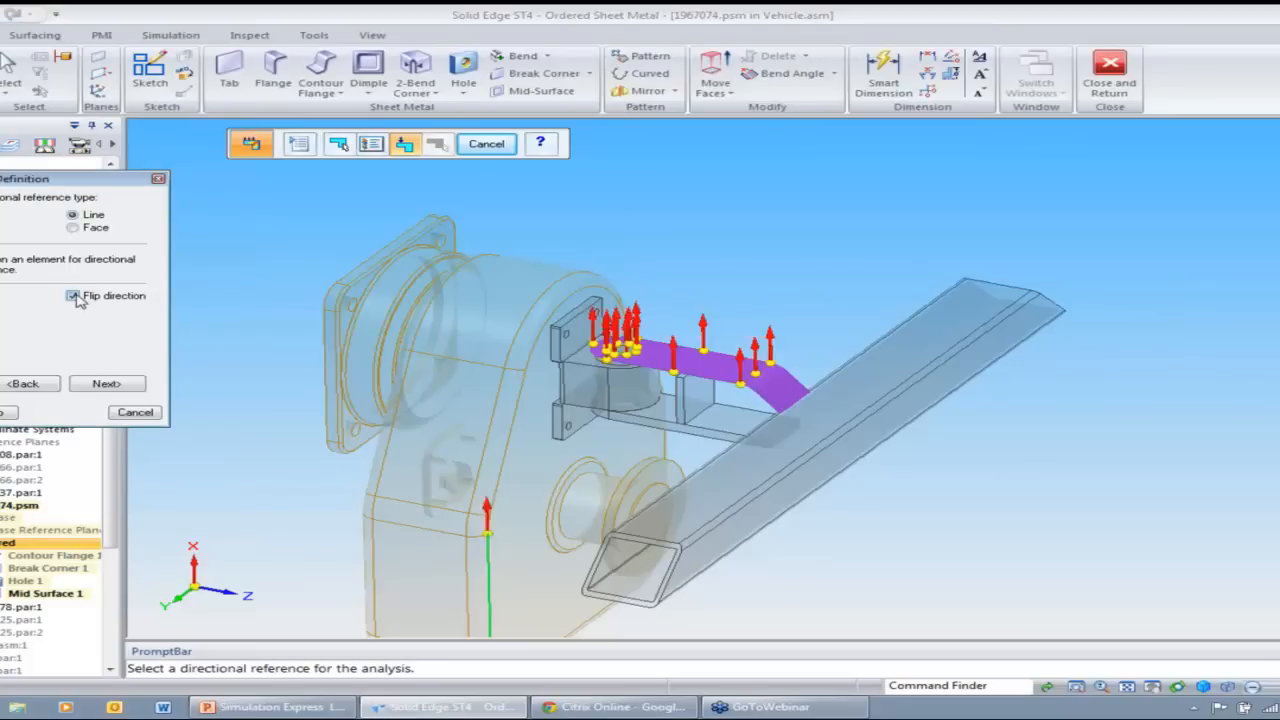
left_click(107, 384)
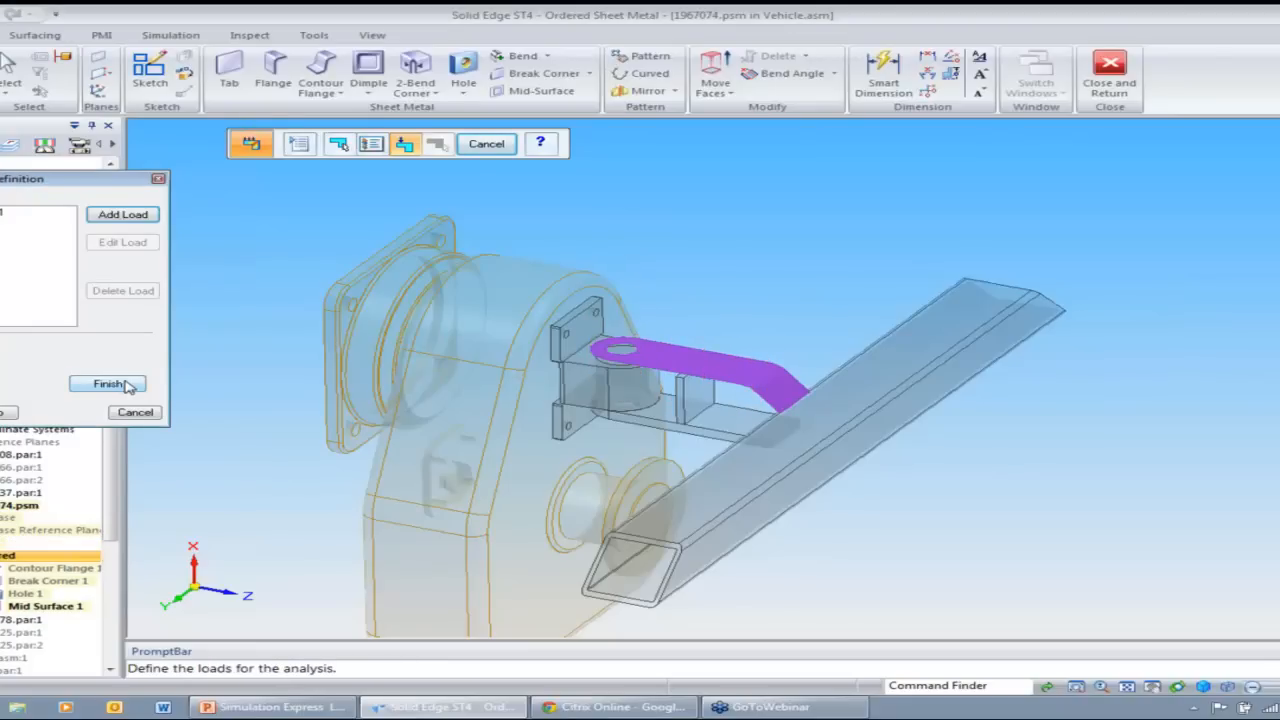
left_click(125, 385)
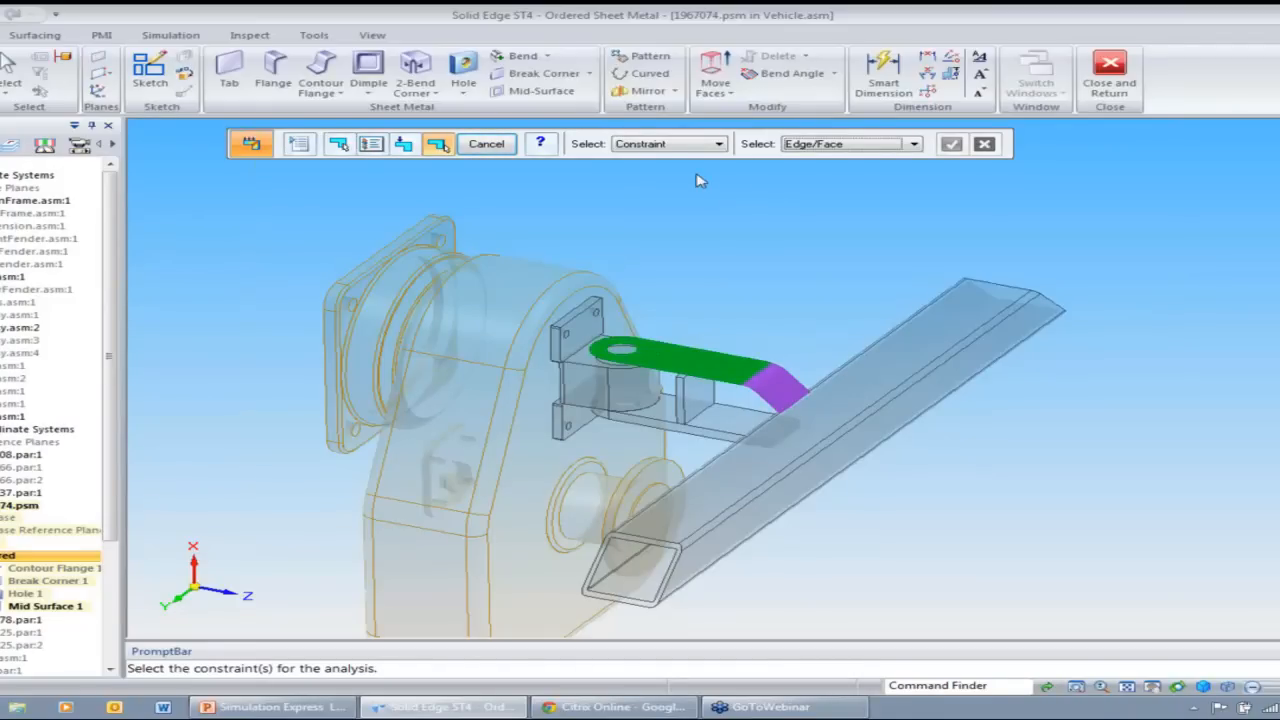
- Constrain the bracket's bent end edge at the beam and run the stress analysis
left_click(800, 407)
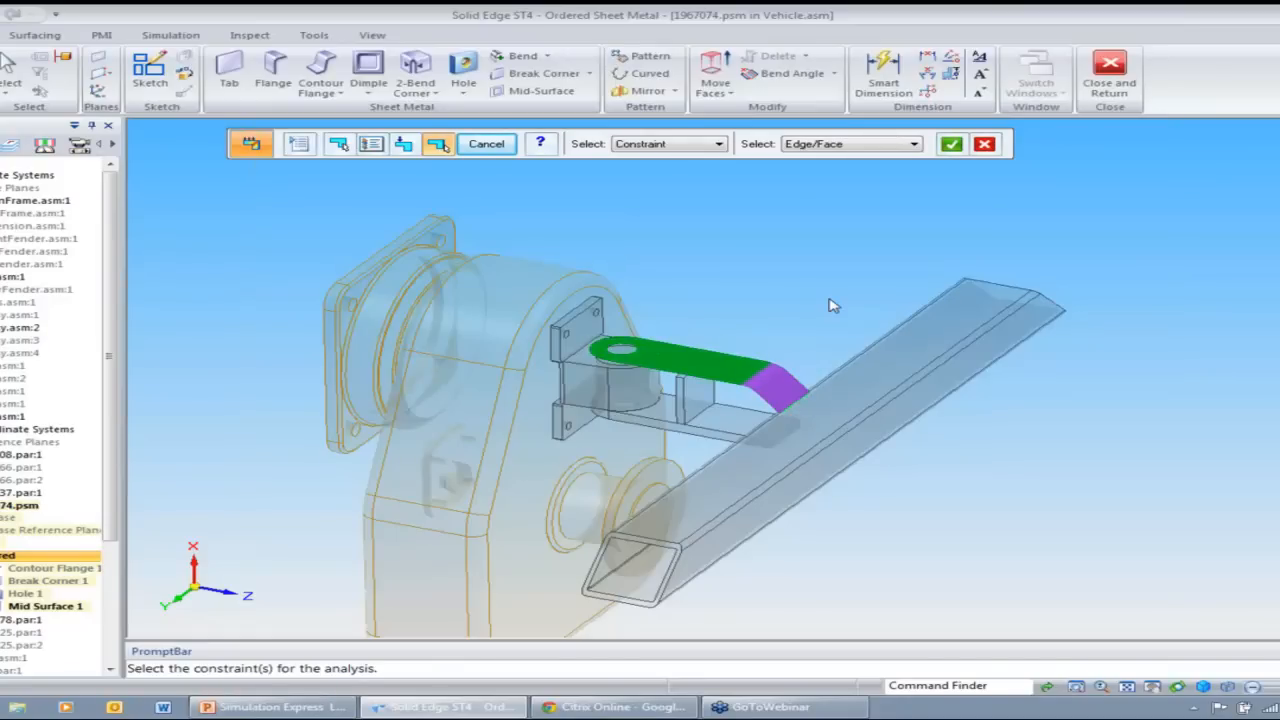
left_click(951, 144)
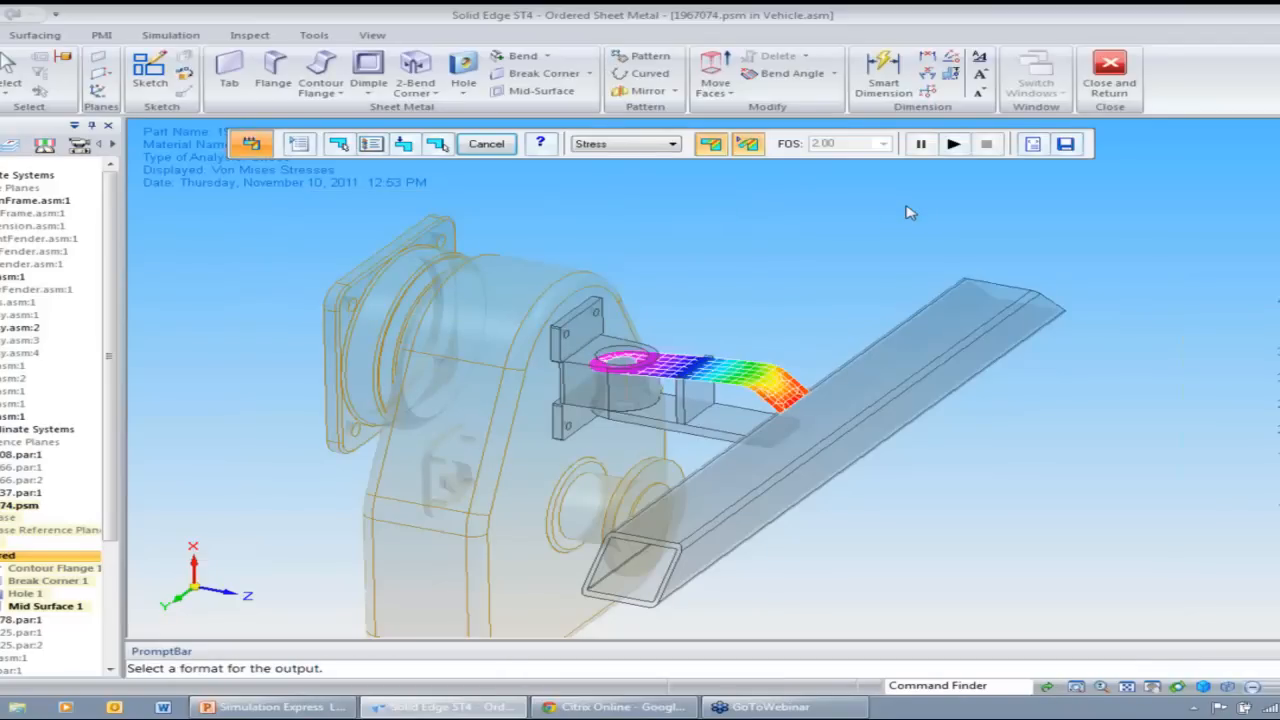
- Display the bracket's stress plot in a shaded view style without visible edges
scroll(818, 296, "up", 1)
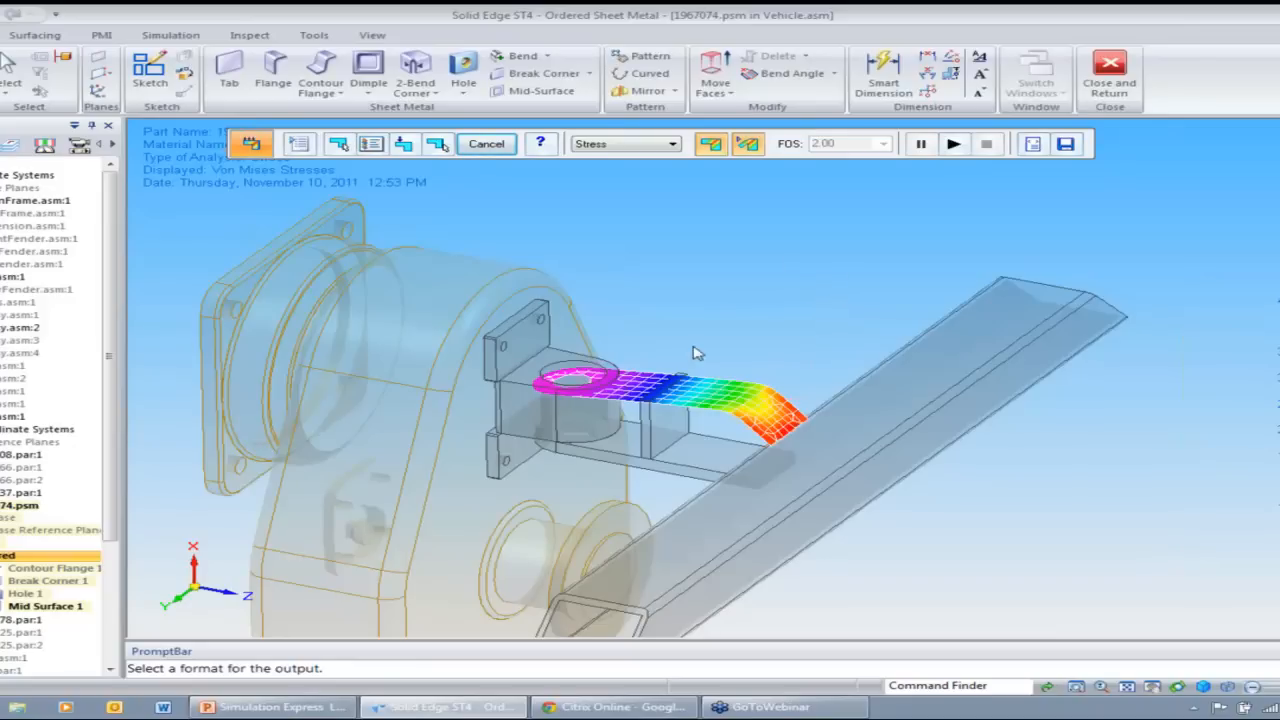
scroll(740, 438, "up", 1)
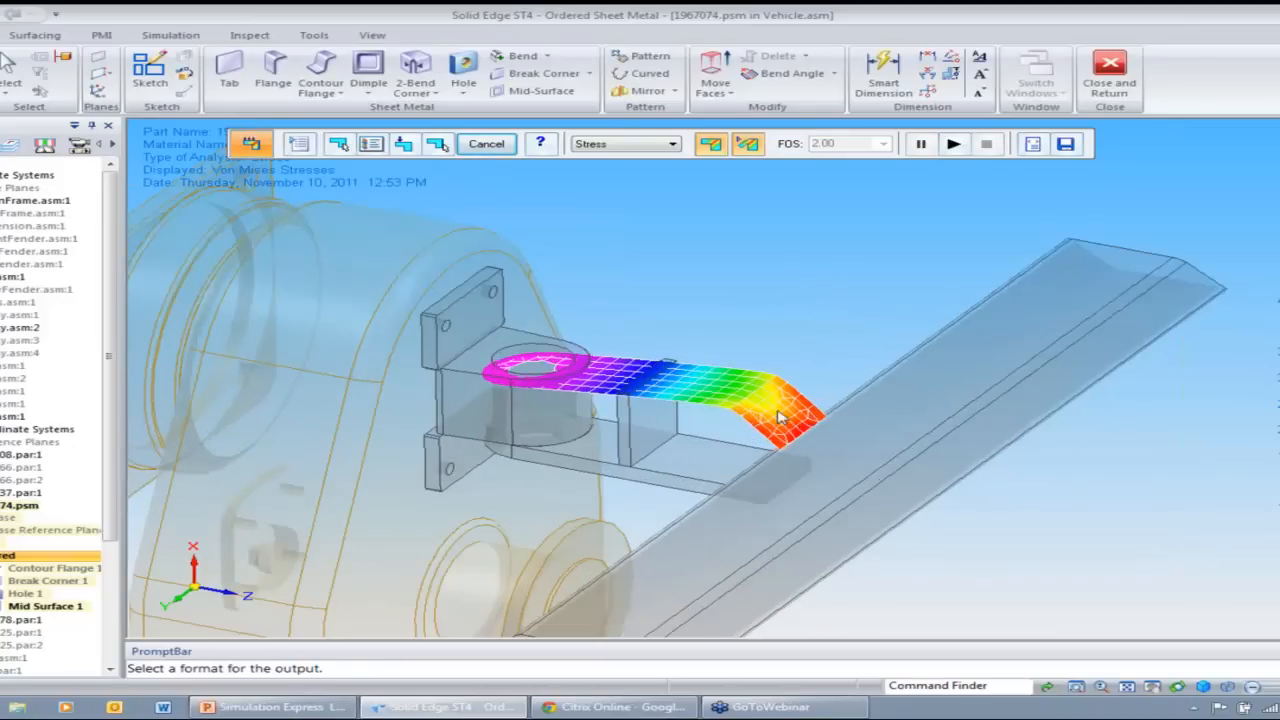
scroll(676, 413, "up", 1)
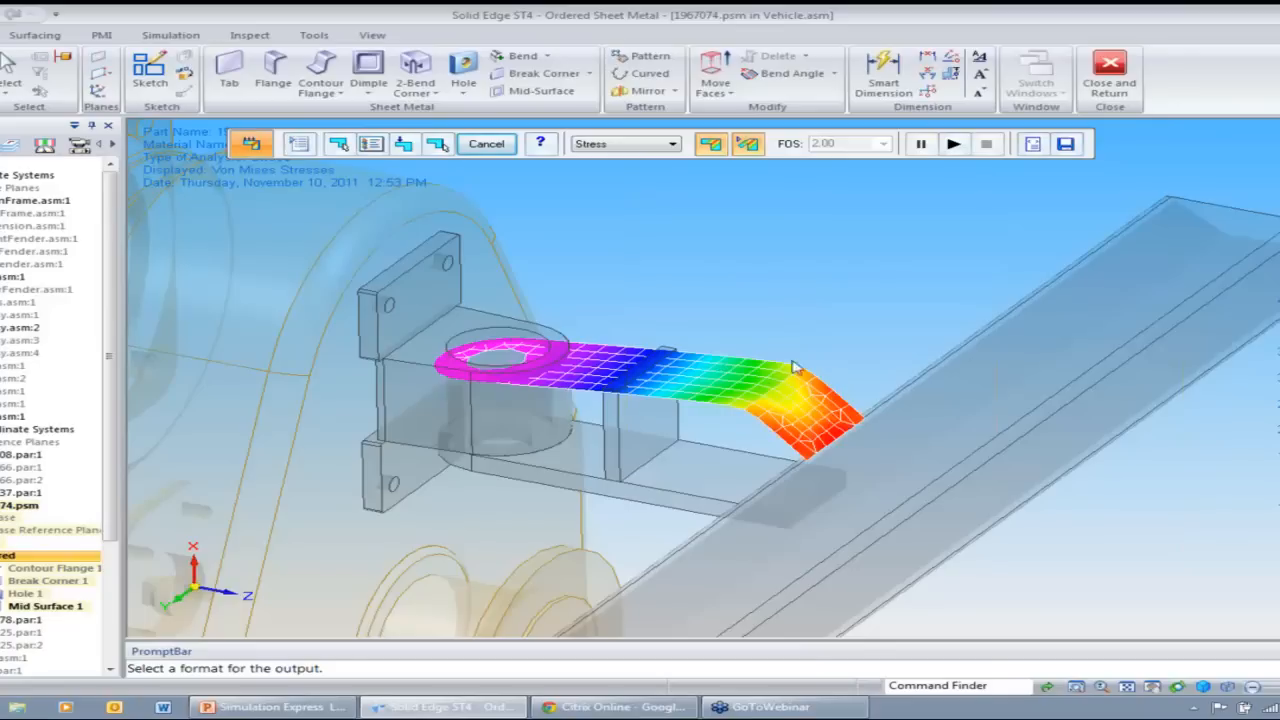
left_click(1227, 687)
left_click(1251, 630)
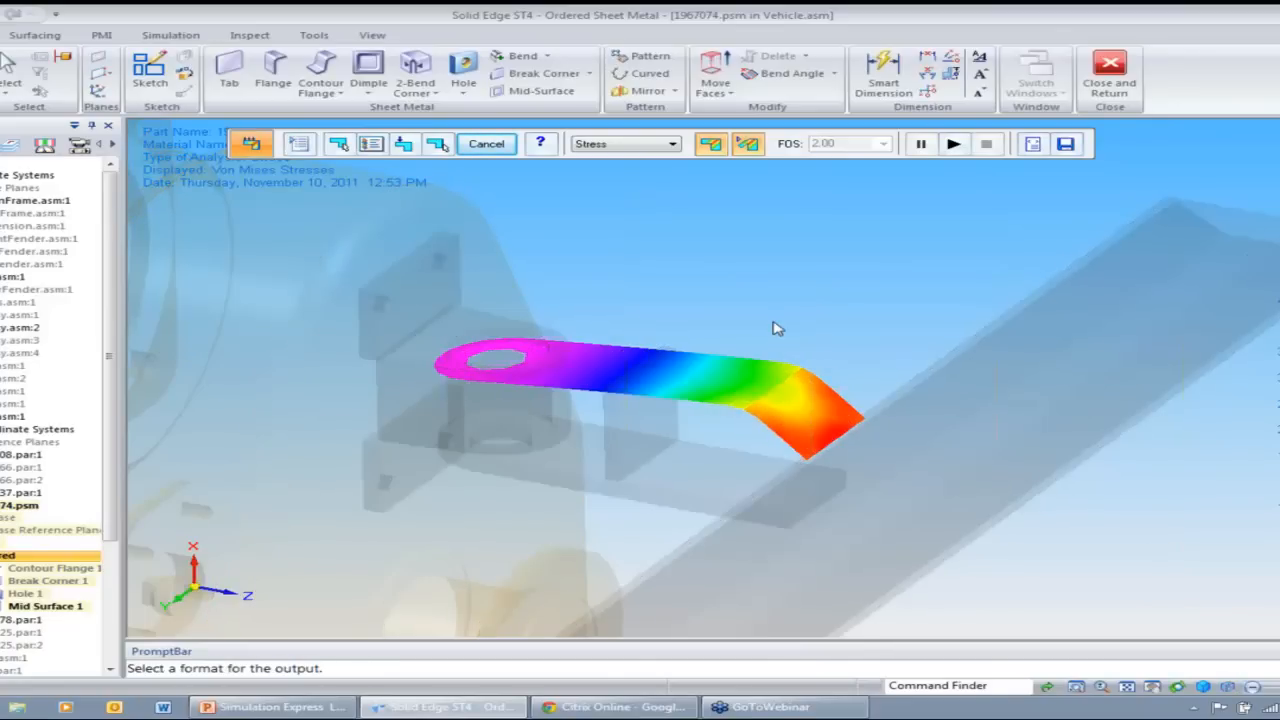
- Animate the bracket's stress results and close the analysis to return to the vehicle assembly
left_click(955, 146)
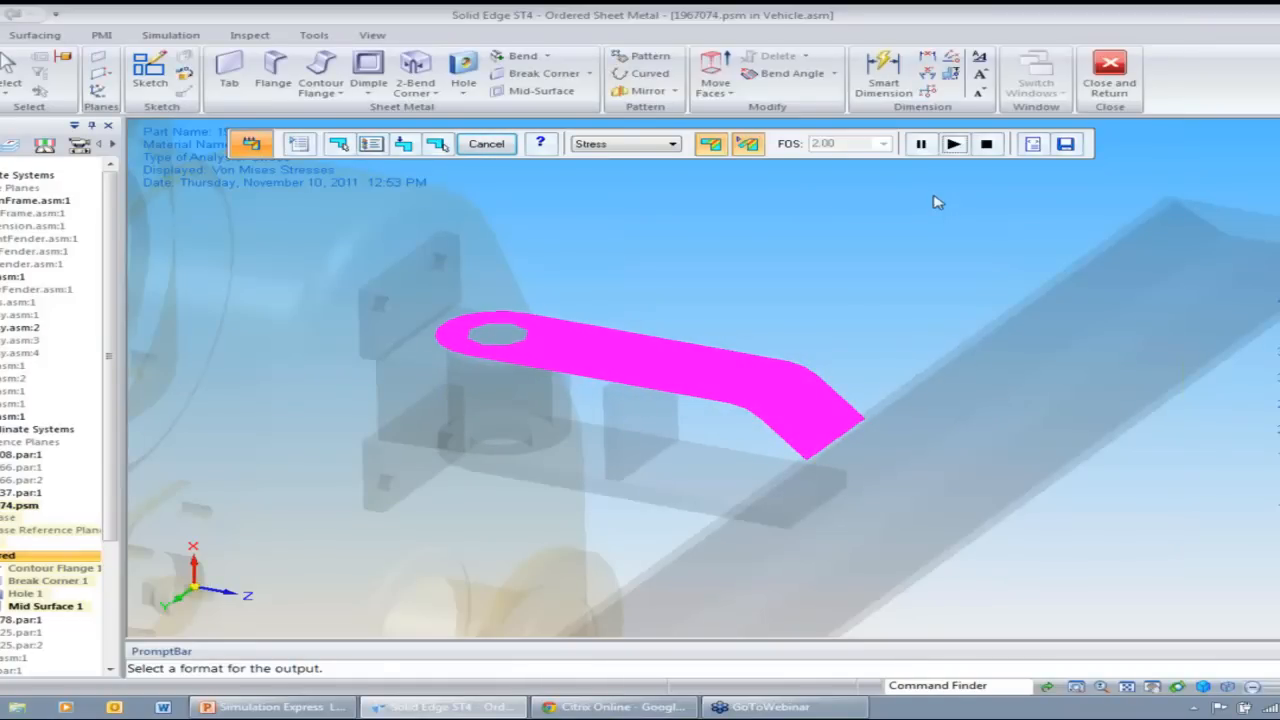
key("Escape")
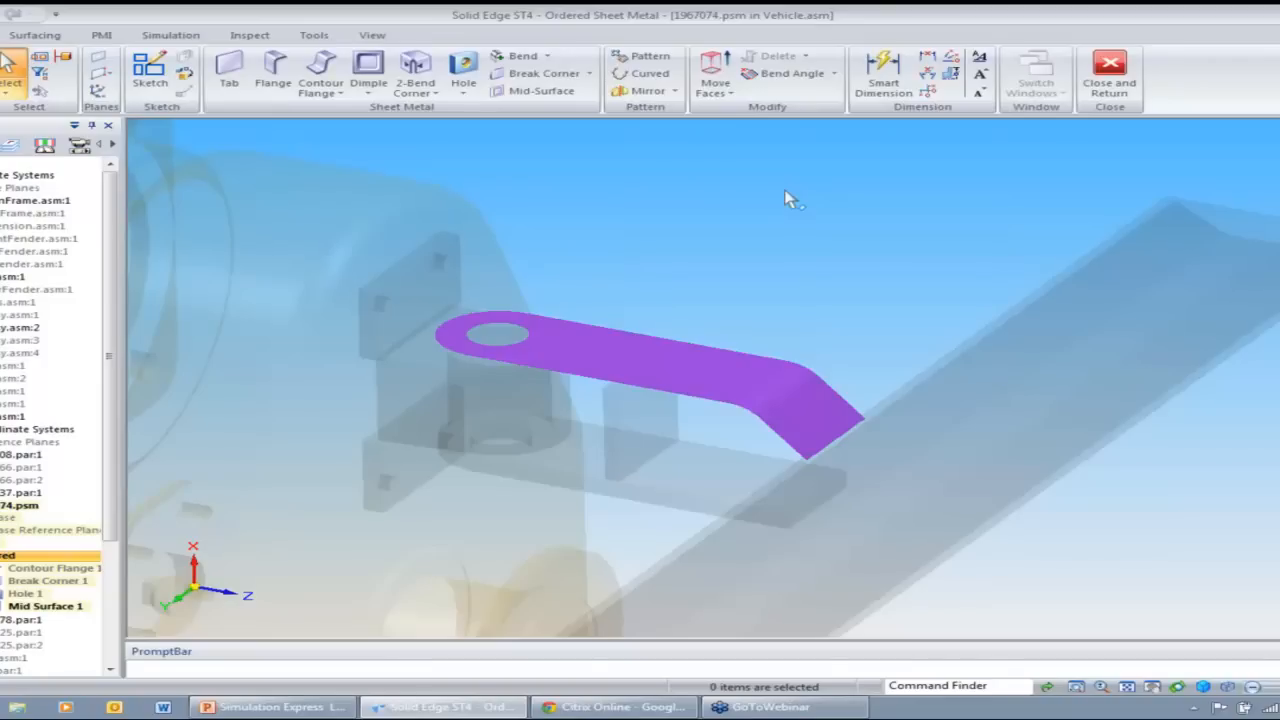
left_click(1110, 75)
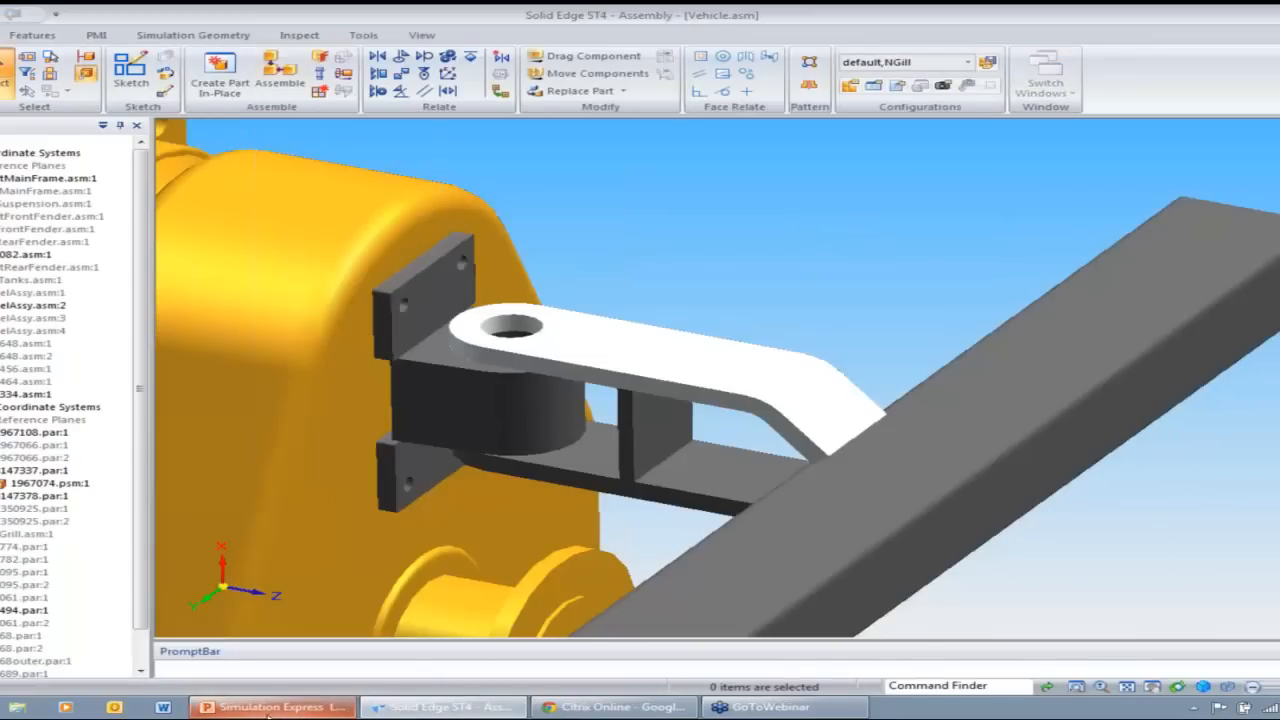
- Switch to the Simulation Express PowerPoint presentation and start the slide show from the Ally PLM Upcoming Training Offerings slide
left_click(272, 707)
left_click(13, 498)
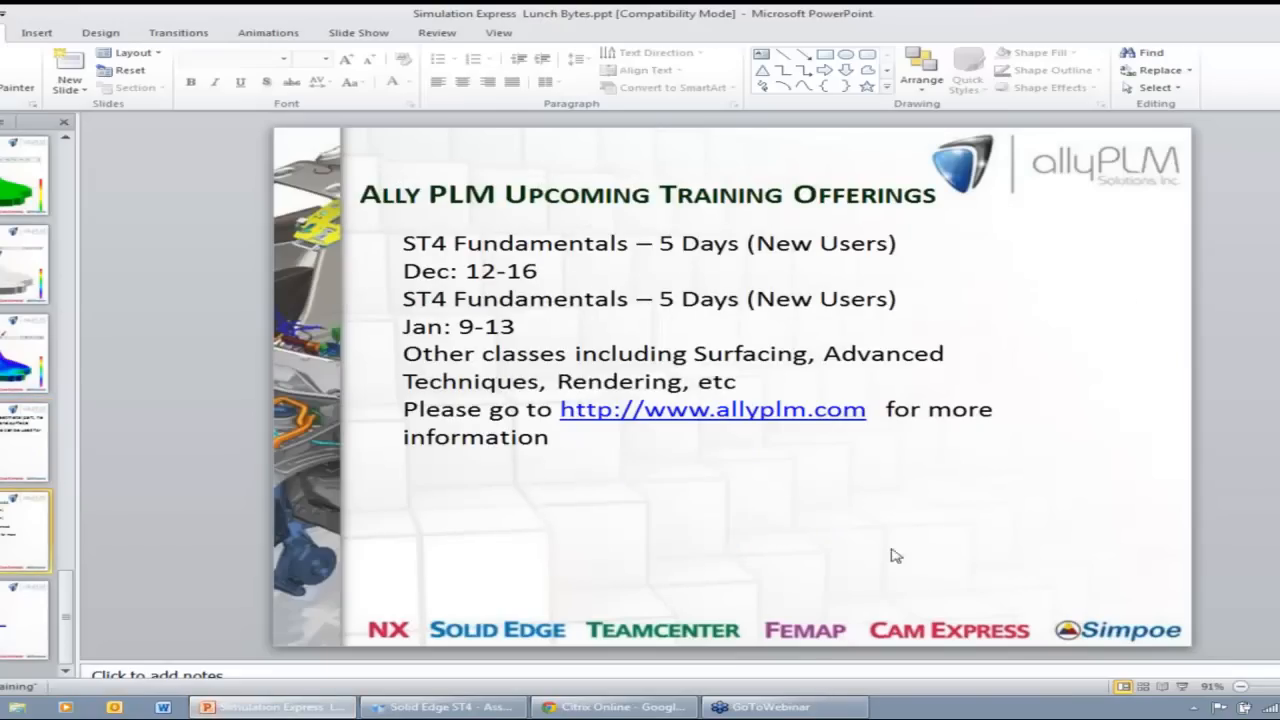
left_click(1185, 686)
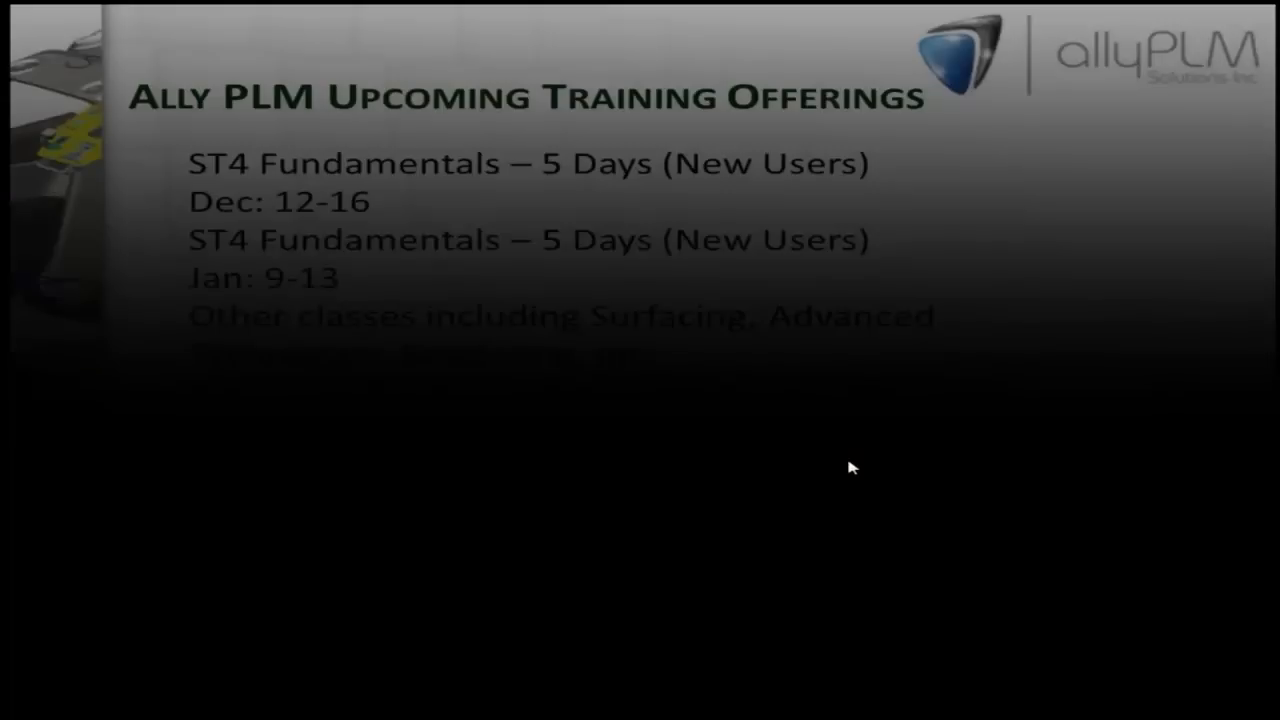